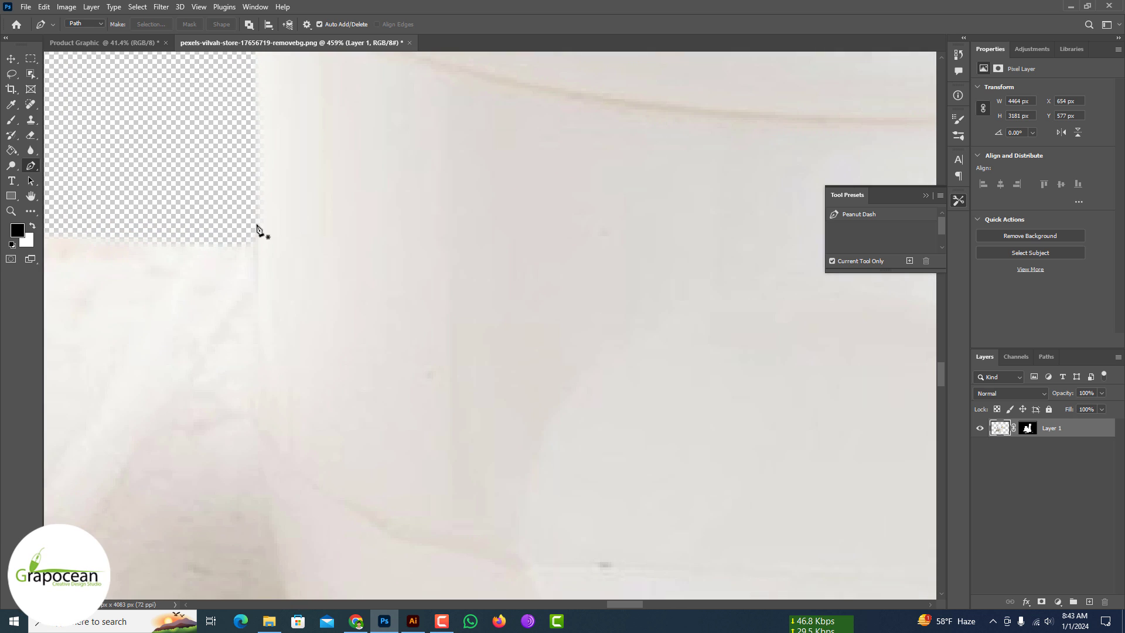
# Trace the sunscreen tube's white cap with the Pen tool, down its side, around the curved base and up the opposite side.
pyautogui.click(262, 328)
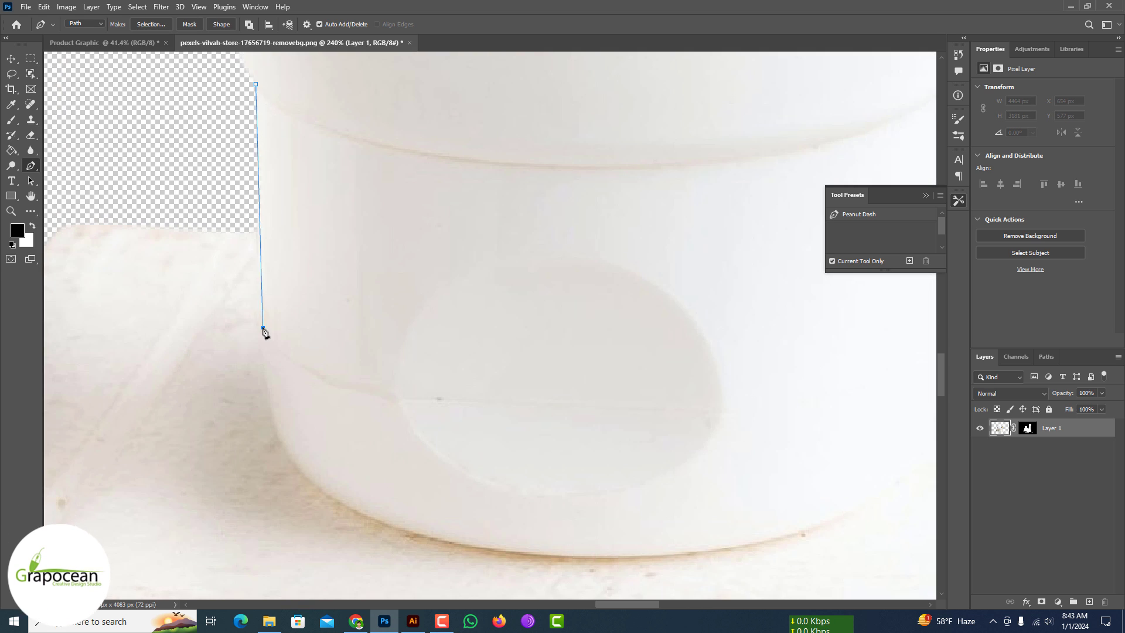
pyautogui.moveTo(393, 523); pyautogui.dragTo(503, 562)
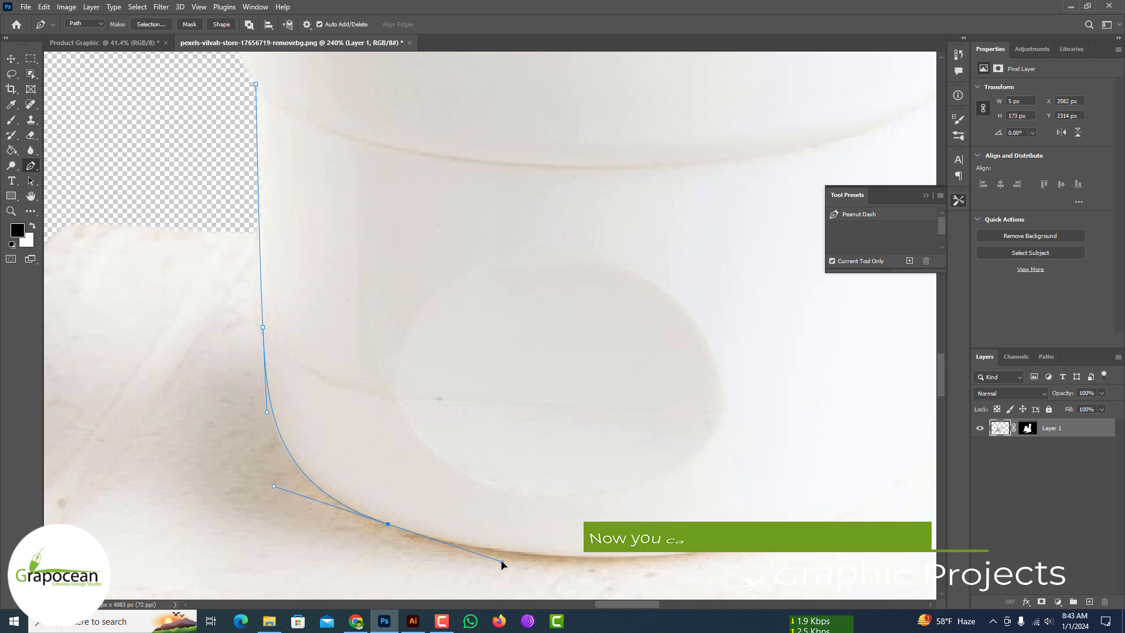
pyautogui.moveTo(668, 555); pyautogui.dragTo(334, 466)
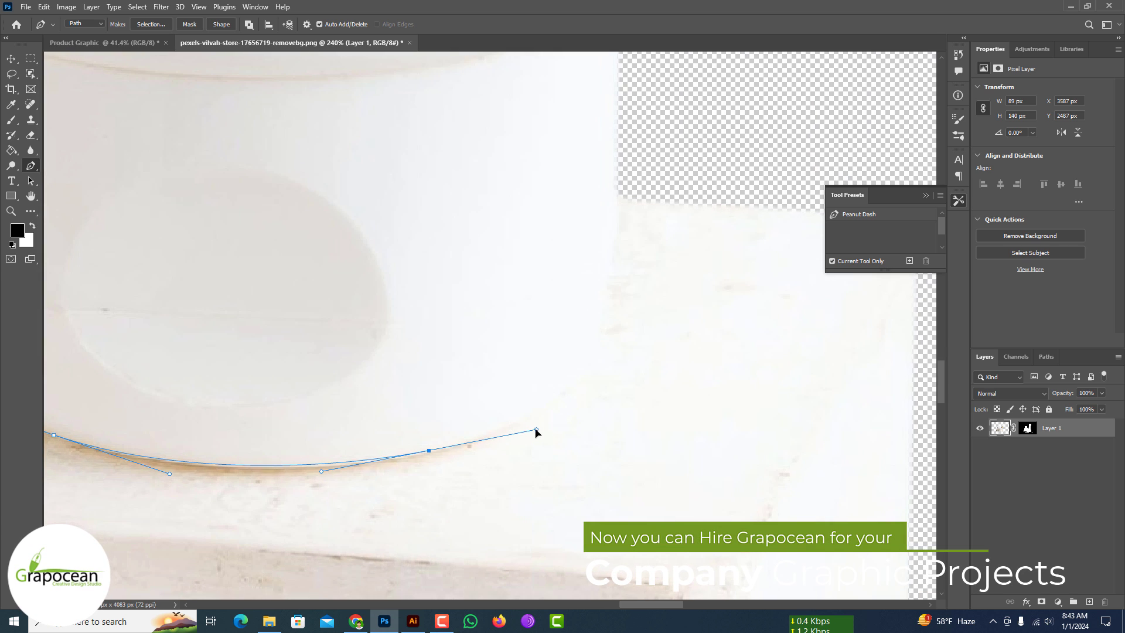
pyautogui.click(593, 364)
pyautogui.moveTo(606, 229); pyautogui.dragTo(509, 374)
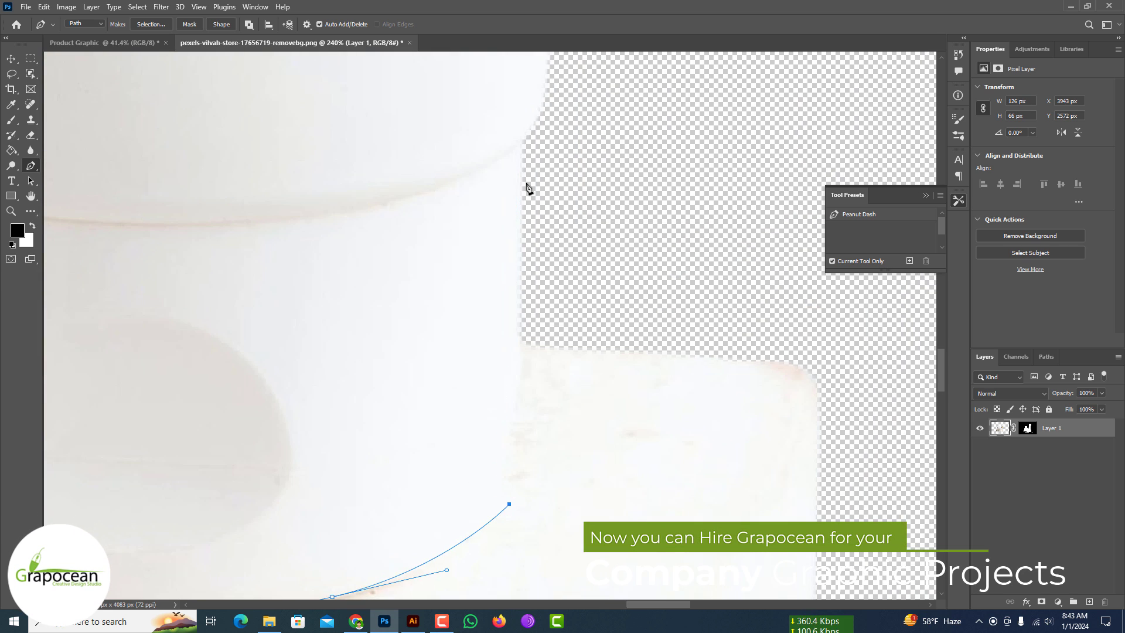
pyautogui.scroll(-8, 526, 188)
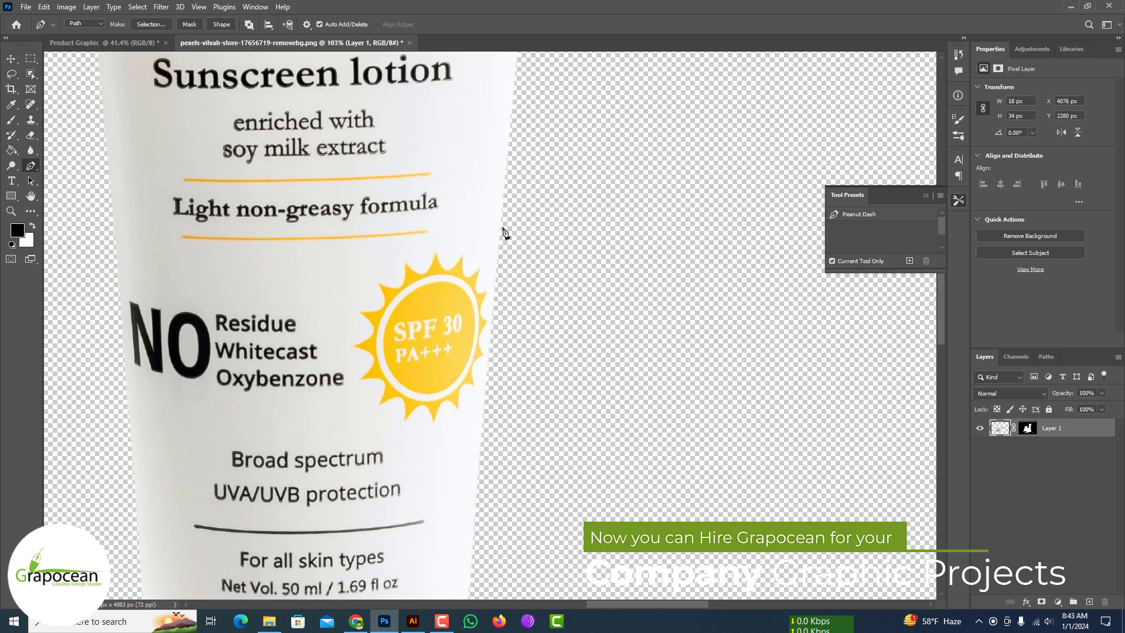
# Continue the pen path up the tube's long edge and across its crimped top end to the far corner.
pyautogui.click(515, 256)
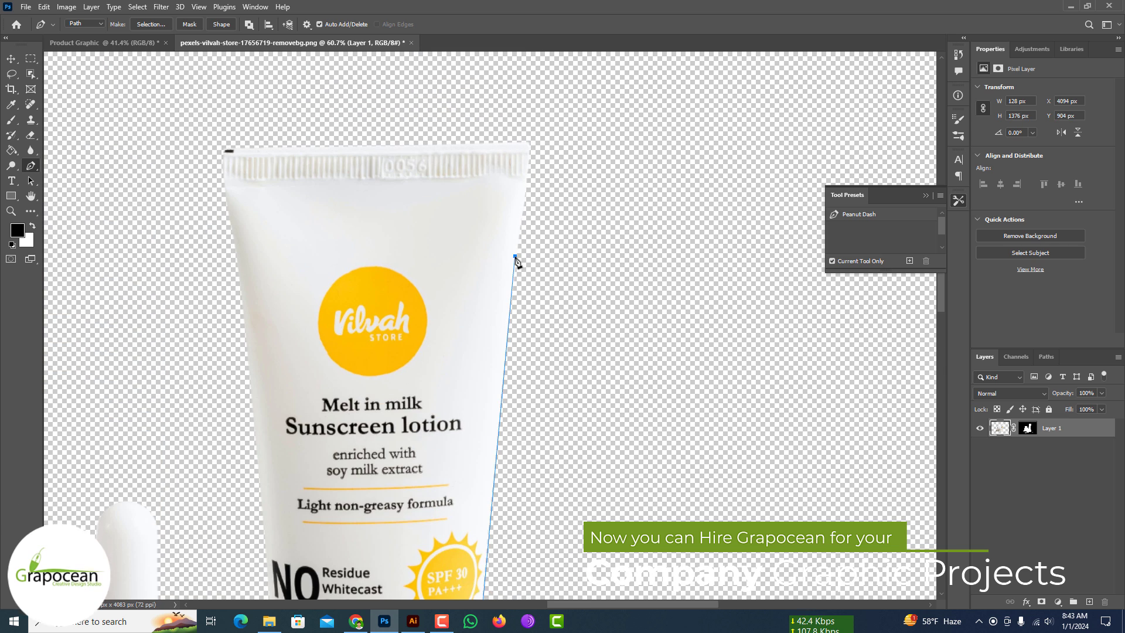
pyautogui.scroll(6, 533, 176)
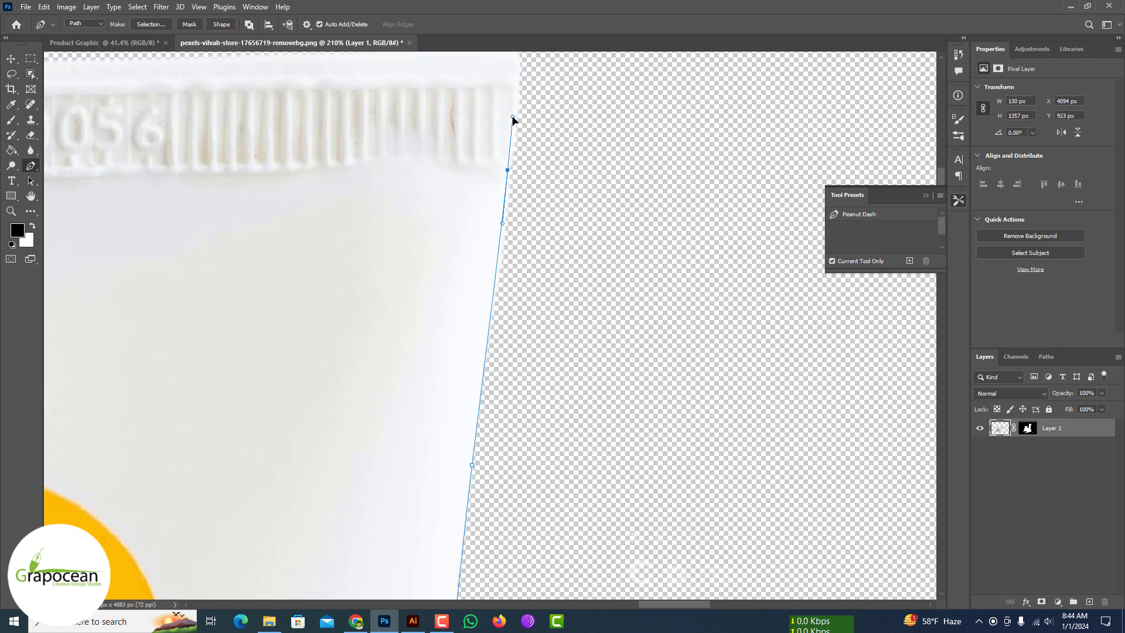
pyautogui.scroll(-6, 463, 232)
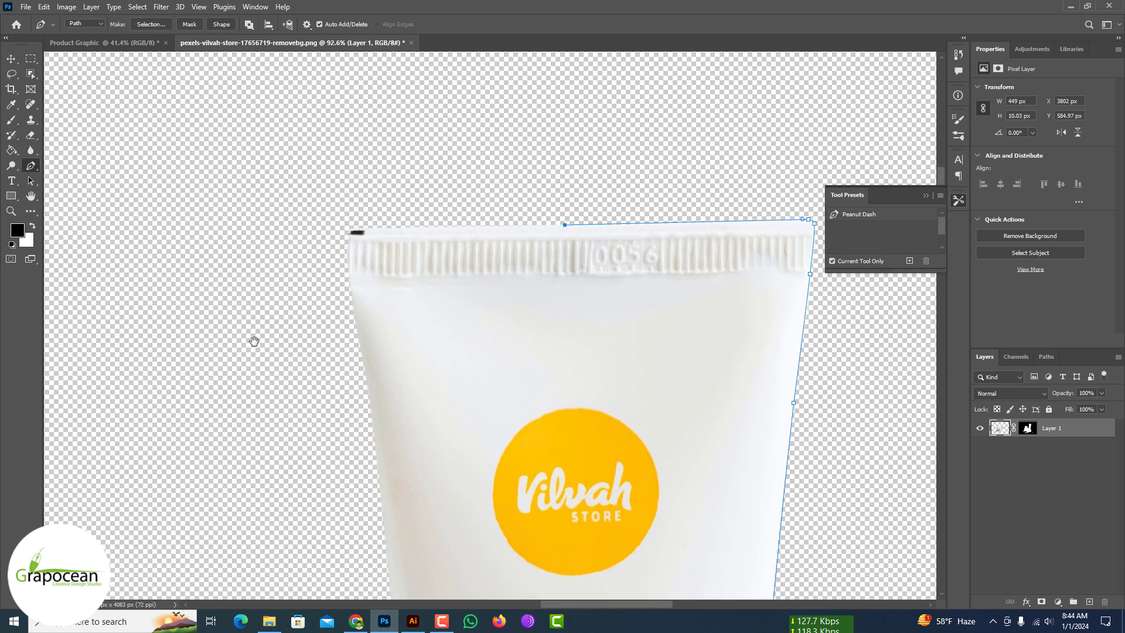
pyautogui.scroll(6, 345, 231)
pyautogui.click(352, 218)
# Trace the tube's remaining long edge back to the starting anchor and convert the closed path into a selection.
pyautogui.scroll(-4, 332, 370)
pyautogui.moveTo(334, 372); pyautogui.dragTo(381, 126)
pyautogui.scroll(-4, 433, 472)
pyautogui.moveTo(430, 452); pyautogui.dragTo(437, 515)
pyautogui.moveTo(443, 560); pyautogui.dragTo(496, 260)
pyautogui.hotkey('ctrl', '0')
pyautogui.hotkey('ctrl', 'Return')
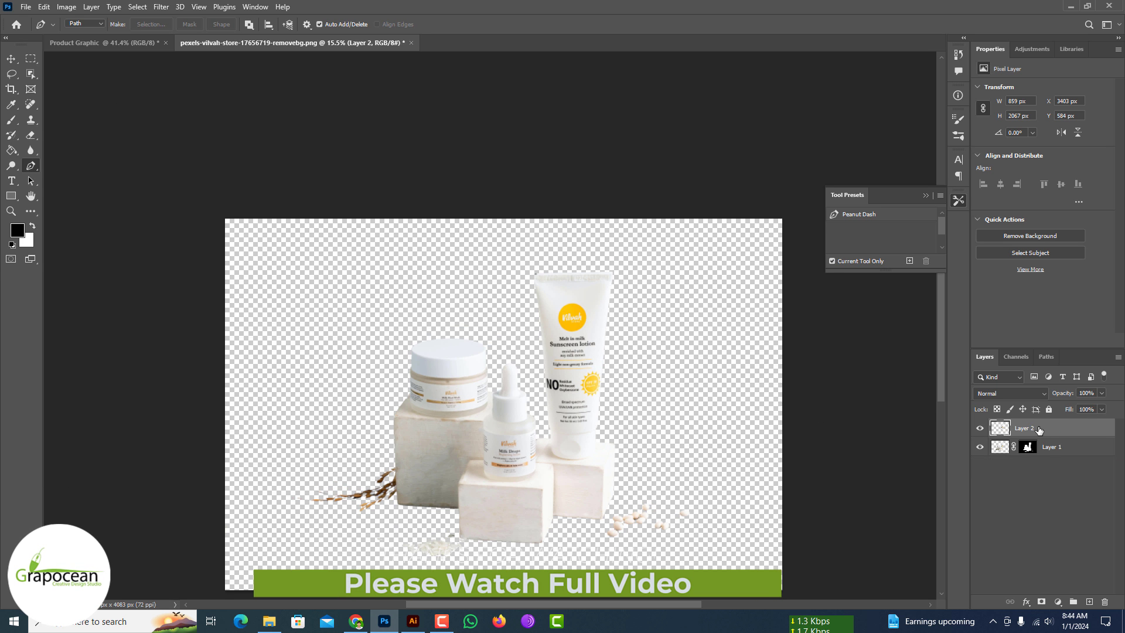
# Bring the cut-out tube layer into the Product Graphic document and convert it to a Smart Object.
pyautogui.moveTo(119, 58); pyautogui.dragTo(459, 354)
pyautogui.rightClick(1016, 426)
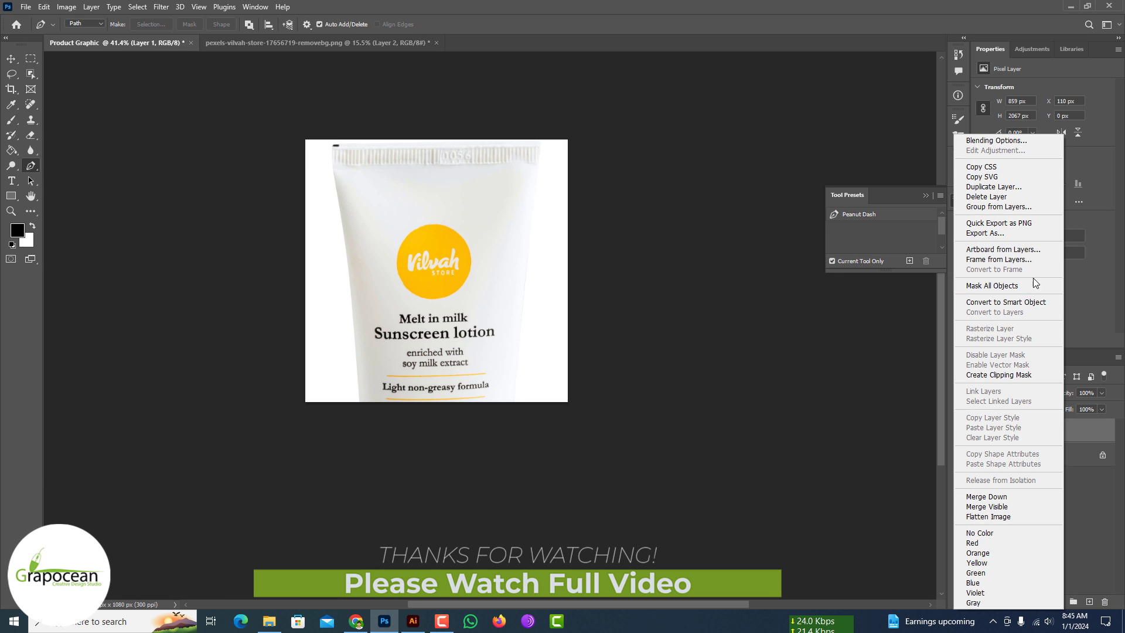
pyautogui.click(1032, 278)
# Scale the tube down to fit the canvas, place it near the centre and rotate it about 18° clockwise.
pyautogui.hotkey('ctrl', 't')
pyautogui.moveTo(539, 139); pyautogui.dragTo(461, 294)
pyautogui.moveTo(451, 362); pyautogui.dragTo(458, 255)
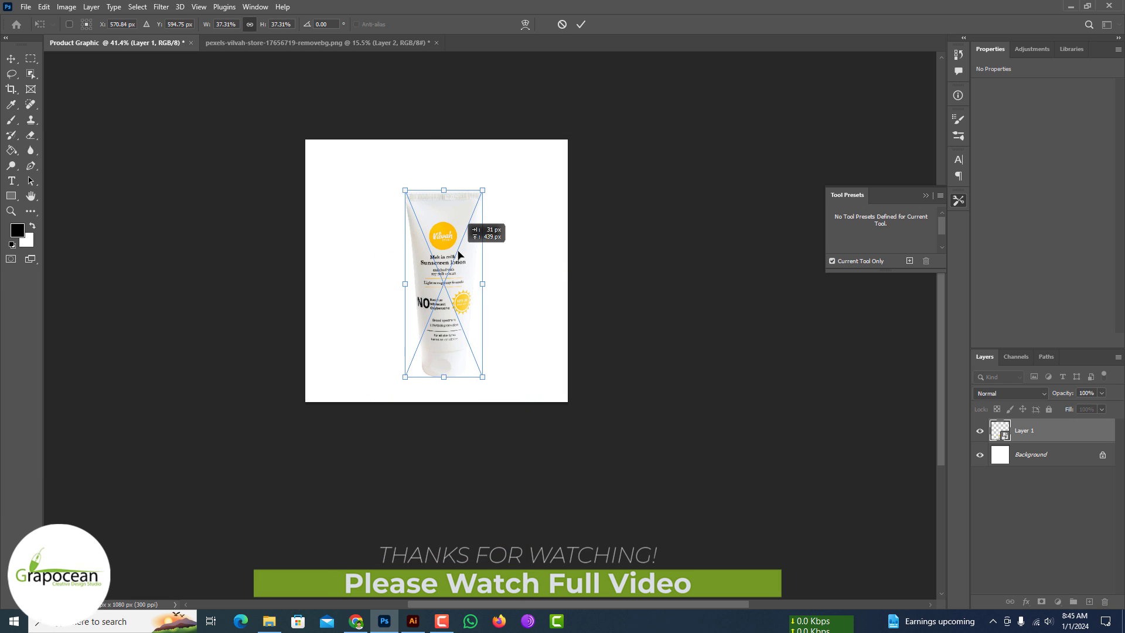
pyautogui.moveTo(484, 190); pyautogui.dragTo(466, 232)
pyautogui.moveTo(448, 307); pyautogui.dragTo(441, 315)
pyautogui.moveTo(466, 241)
pyautogui.mouseDown()
pyautogui.moveTo(476, 256)
pyautogui.moveTo(479, 243)
pyautogui.mouseUp()
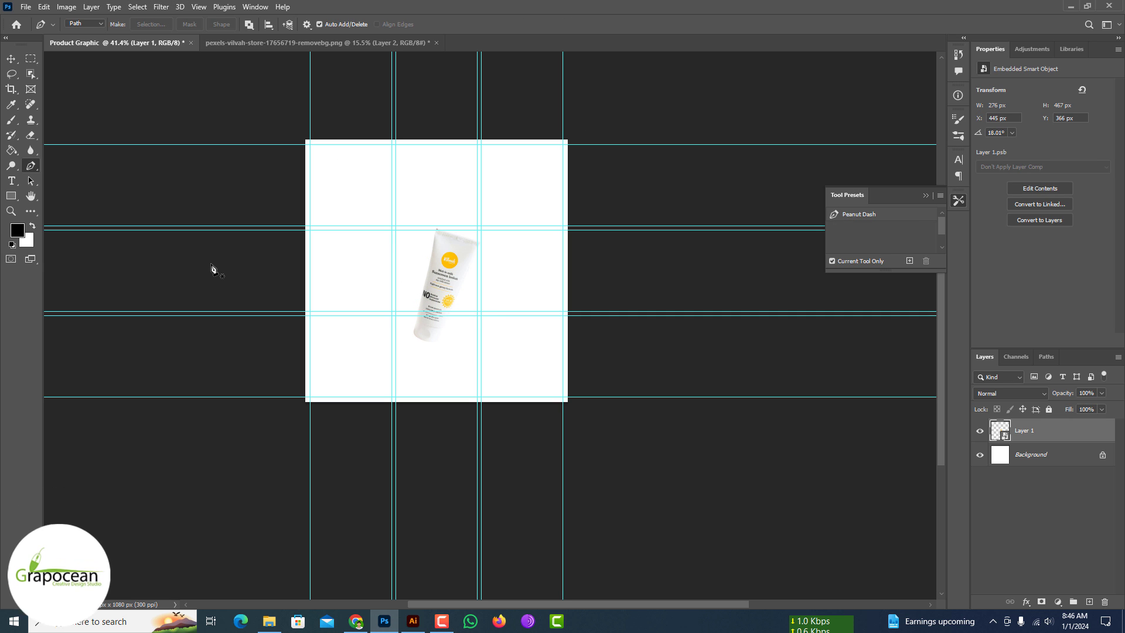
# Enlarge the tilted tube to about 26% scale and reposition it near the centre of the canvas.
pyautogui.click(13, 61)
pyautogui.moveTo(438, 276); pyautogui.dragTo(414, 260)
pyautogui.hotkey('ctrl', 't')
pyautogui.moveTo(456, 223); pyautogui.dragTo(471, 204)
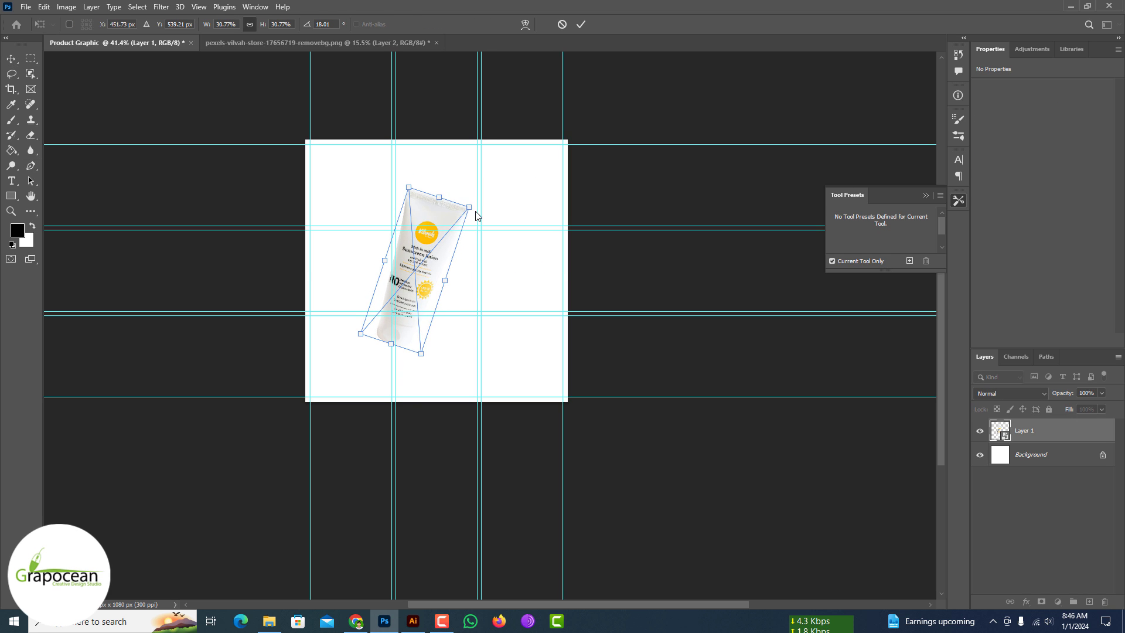
pyautogui.moveTo(427, 274); pyautogui.dragTo(454, 283)
pyautogui.moveTo(497, 213); pyautogui.dragTo(491, 222)
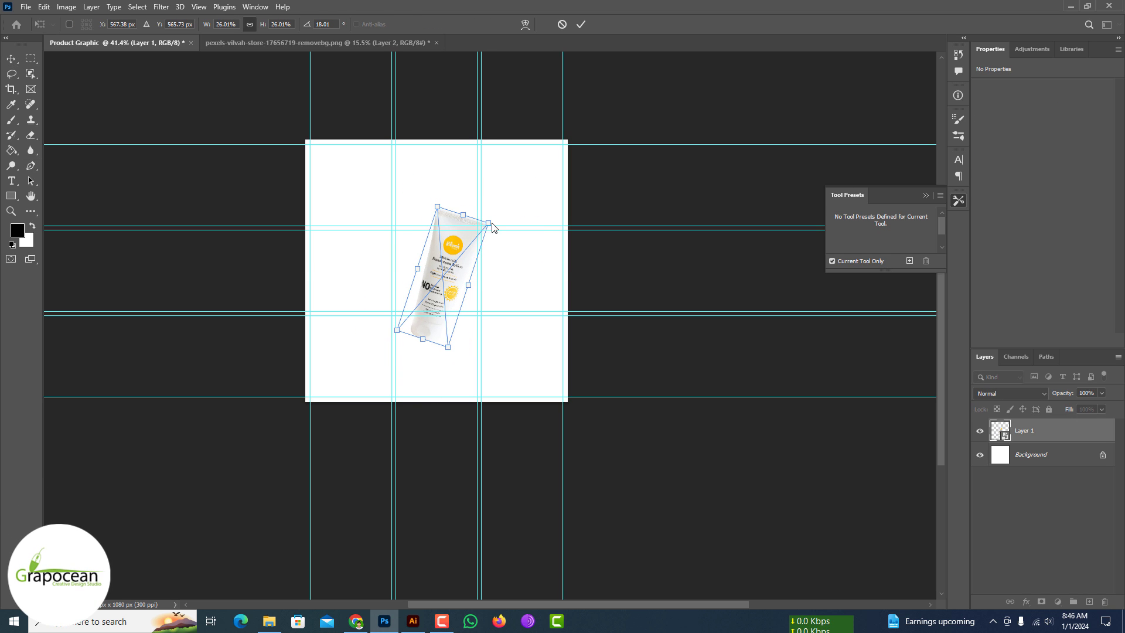
pyautogui.click(581, 25)
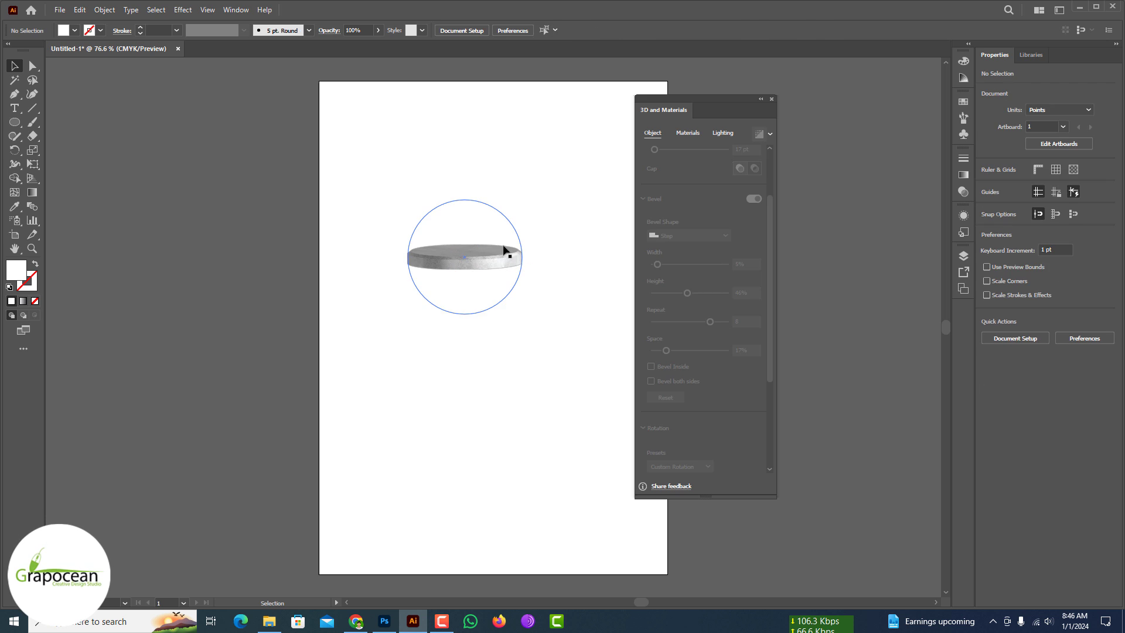
# Bring the grey 3D disc from Illustrator into the Photoshop Product Graphic document as a Vector Smart Object.
pyautogui.click(542, 354)
pyautogui.moveTo(476, 255); pyautogui.dragTo(444, 431)
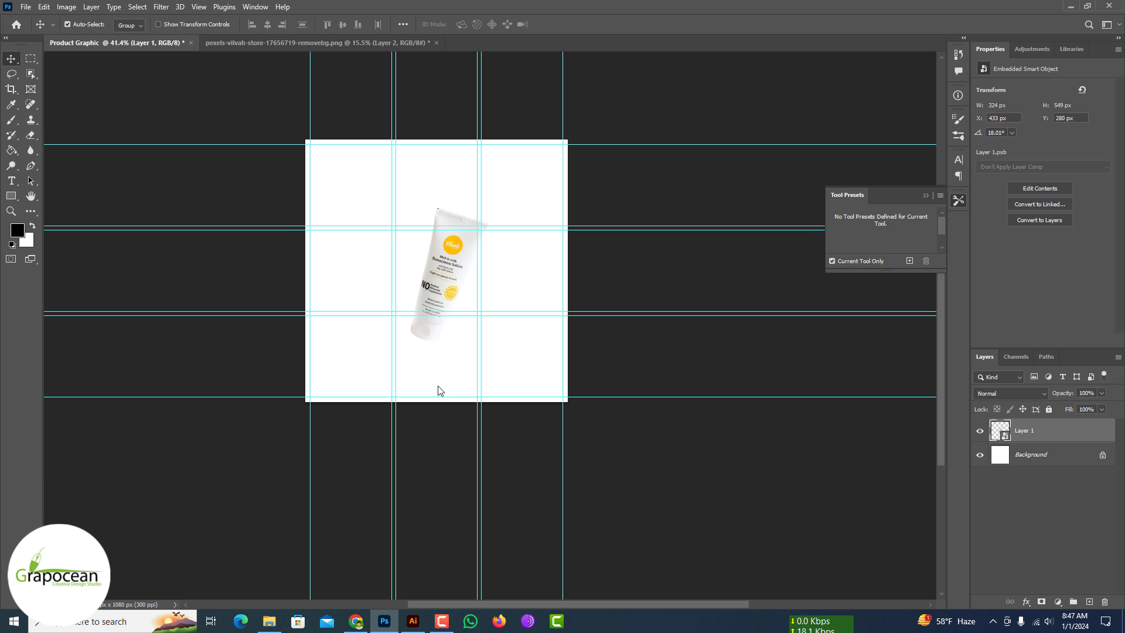
pyautogui.moveTo(440, 388); pyautogui.dragTo(499, 360)
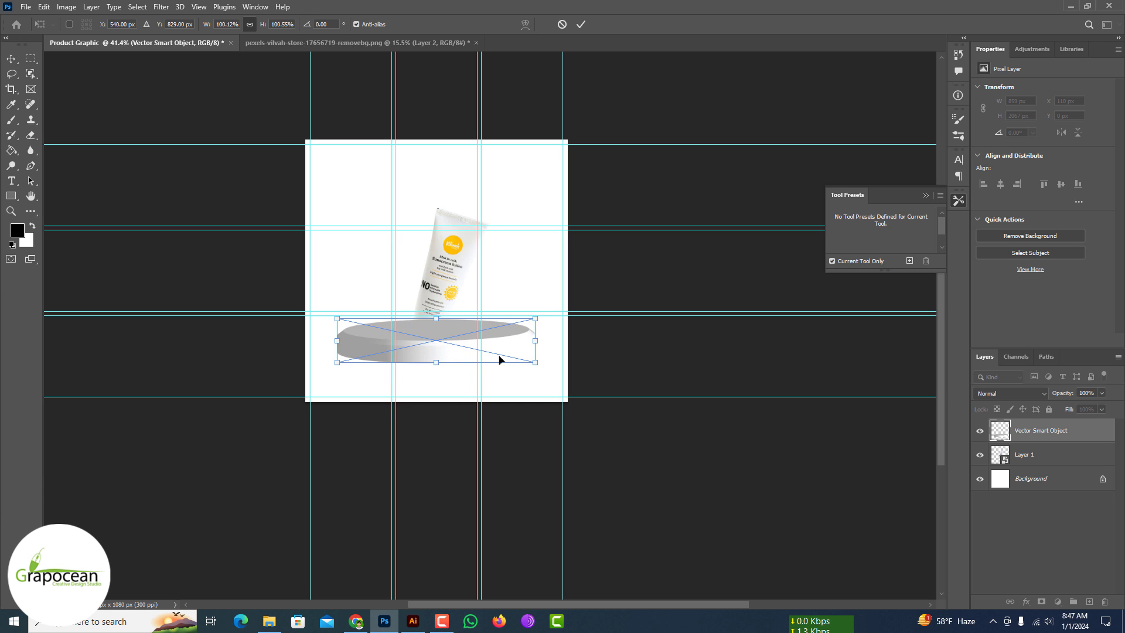
pyautogui.click(580, 24)
pyautogui.click(749, 582)
# Scale the disc down to a small podium, tilt it about -5° and place it under the tube's cap.
pyautogui.scroll(2, 450, 284)
pyautogui.moveTo(431, 297); pyautogui.dragTo(441, 292)
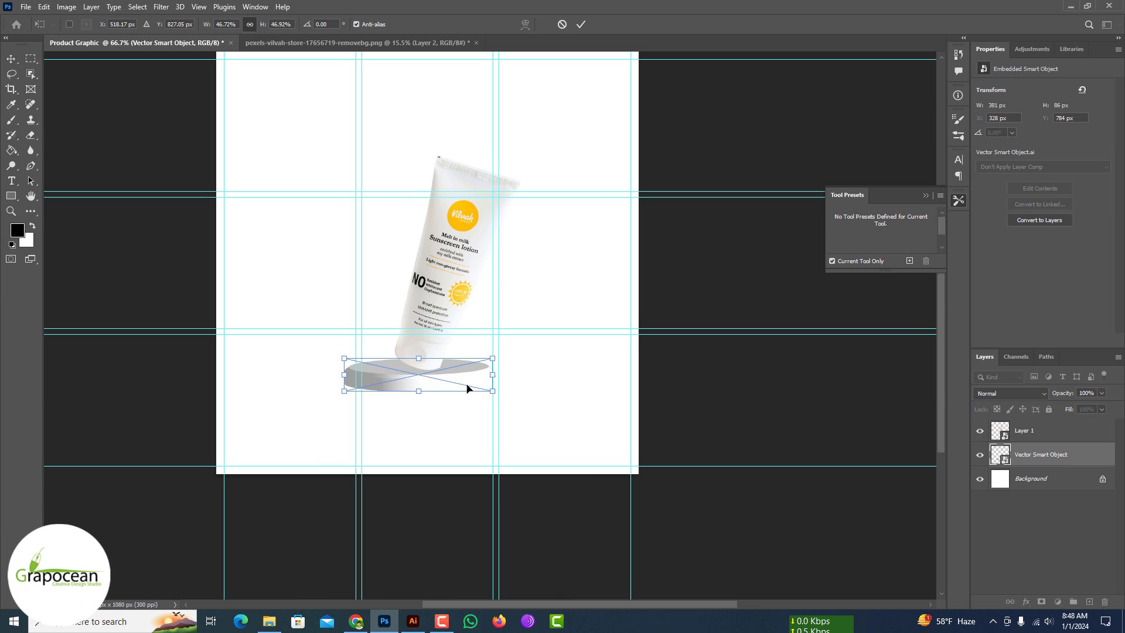
pyautogui.moveTo(494, 389); pyautogui.dragTo(532, 401)
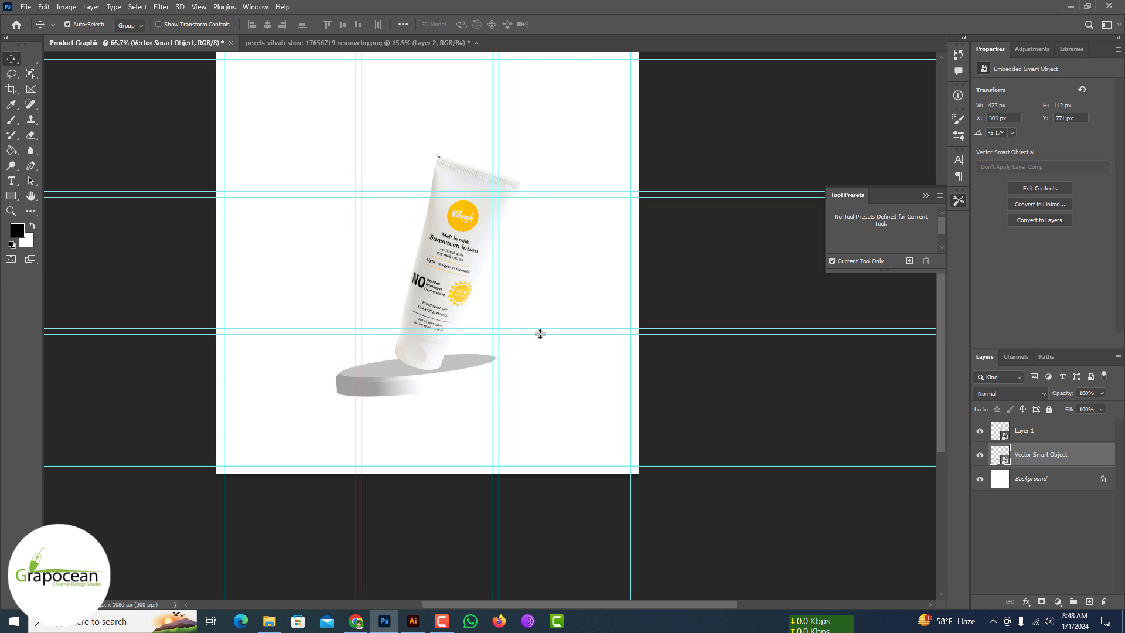
pyautogui.scroll(-3, 540, 333)
pyautogui.scroll(2, 533, 331)
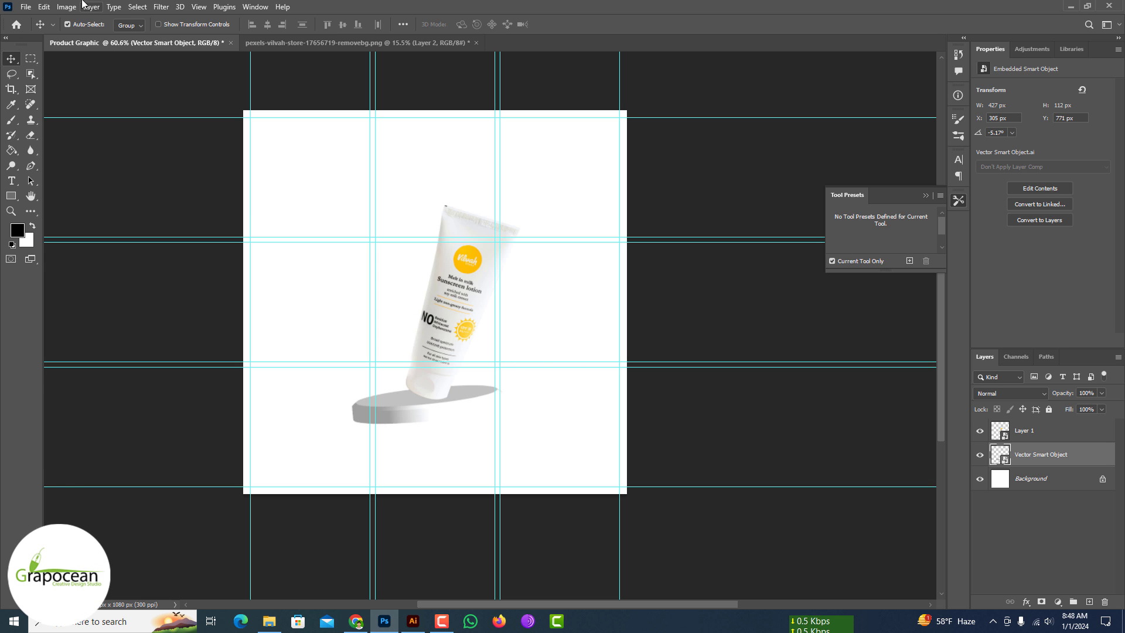
# Open the water splash image from the Downloads folder.
pyautogui.click(25, 6)
pyautogui.click(35, 29)
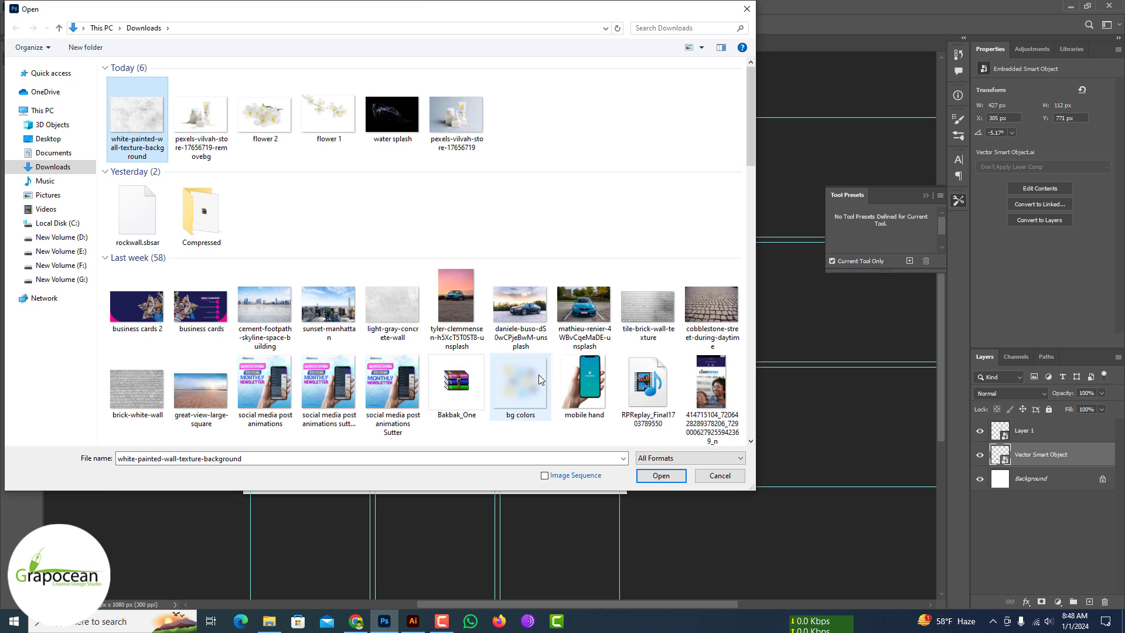
pyautogui.click(416, 124)
pyautogui.click(659, 476)
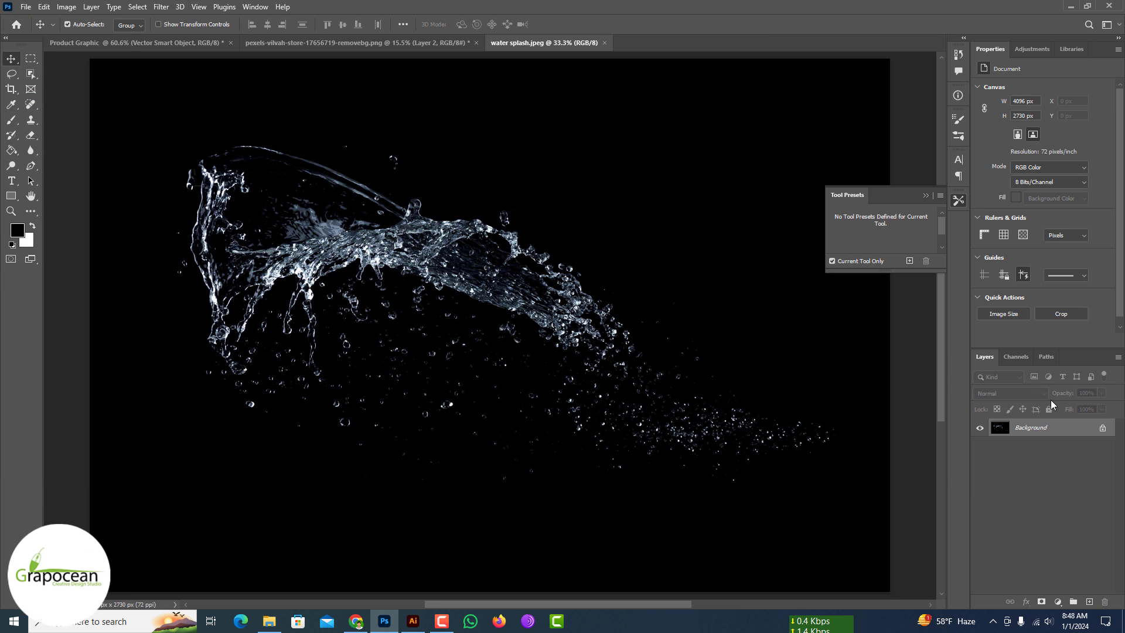
# Return to the Product Graphic document and open the white-painted-wall-texture-background image from Downloads.
pyautogui.hotkey('ctrl', 'Tab')
pyautogui.click(371, 45)
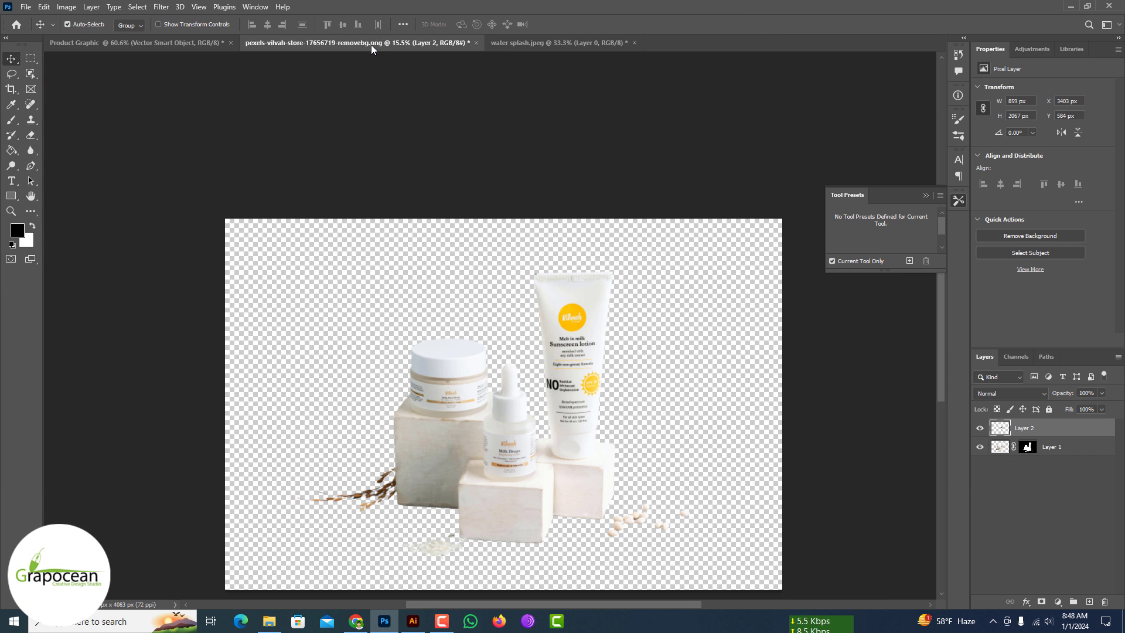
pyautogui.click(121, 41)
pyautogui.click(26, 6)
pyautogui.click(35, 29)
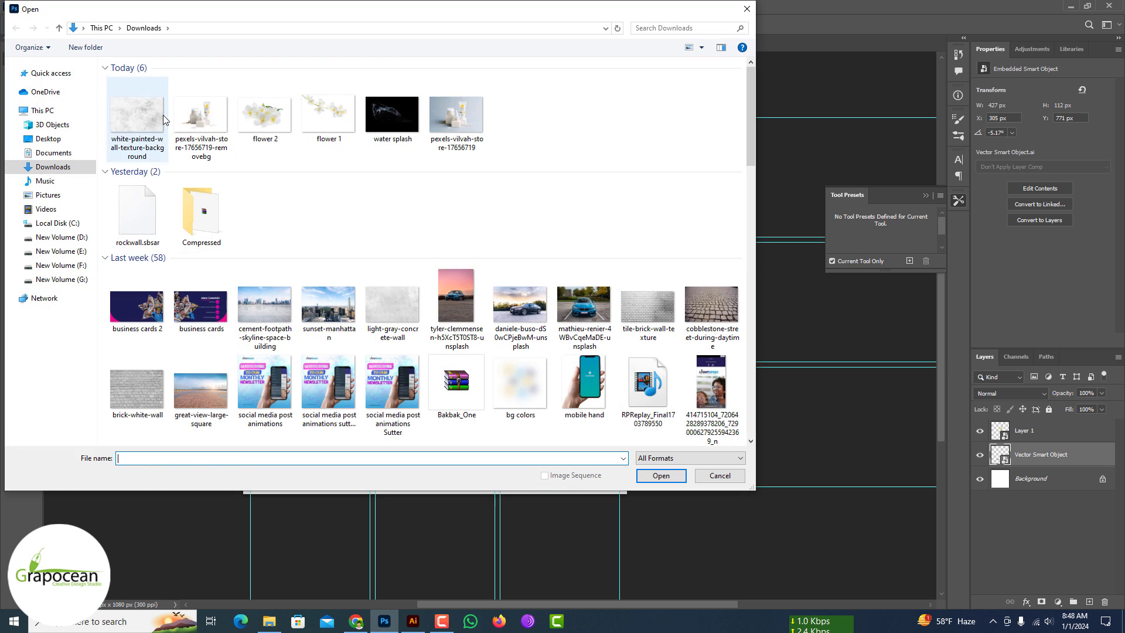
pyautogui.click(673, 480)
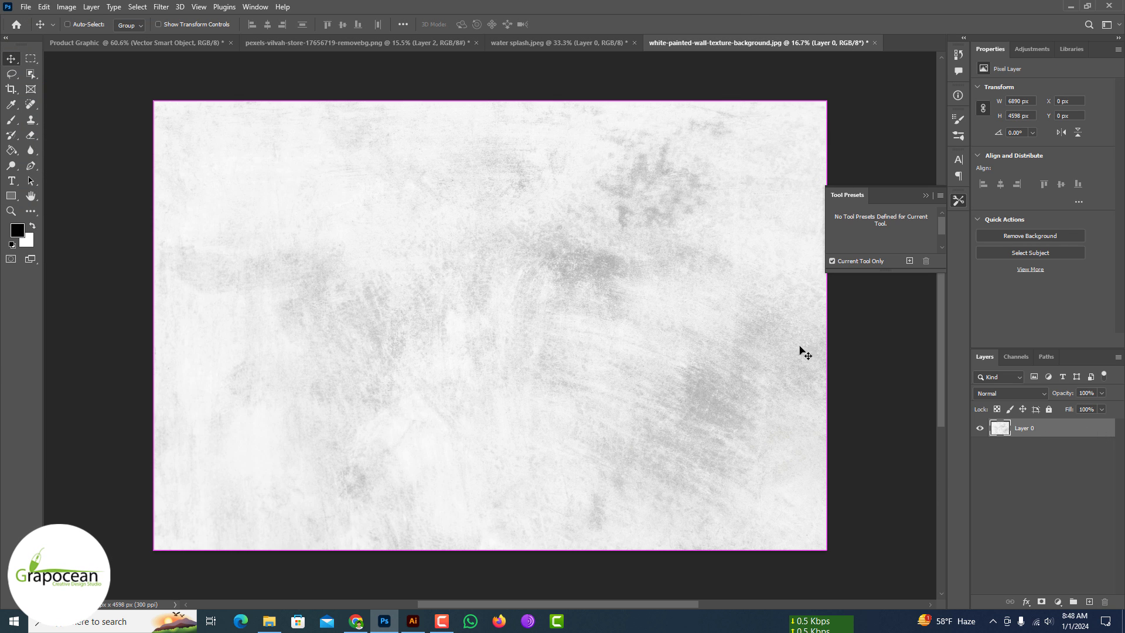
# Paste the wall texture into the Product Graphic document and move its layer below the disc.
pyautogui.click(139, 41)
pyautogui.hotkey('ctrl', 'v')
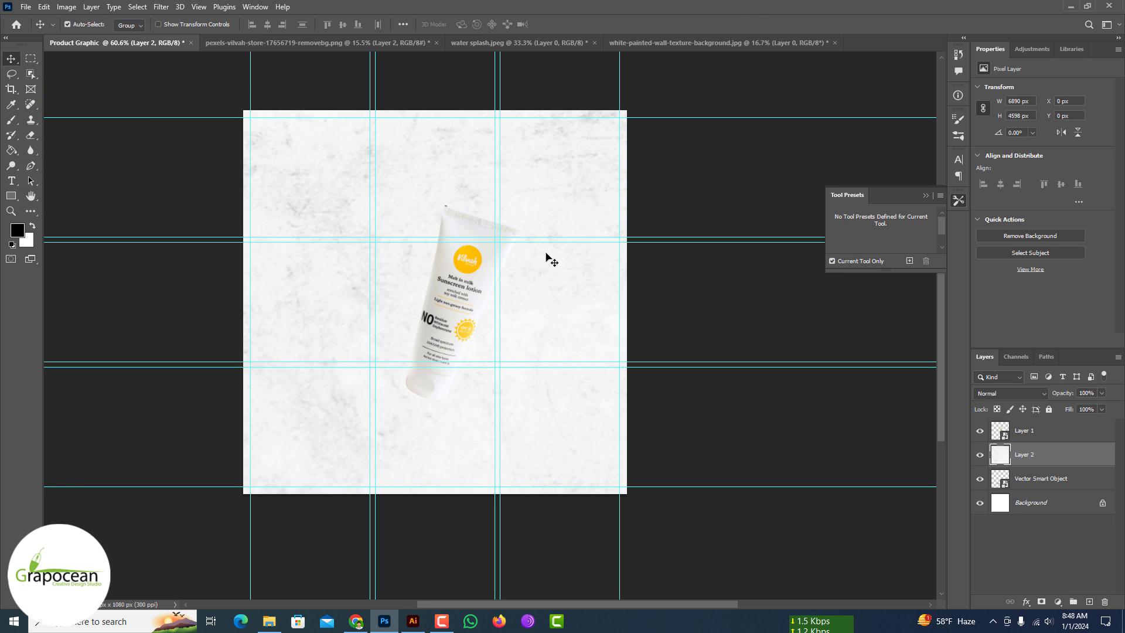
pyautogui.moveTo(1087, 480); pyautogui.dragTo(1084, 490)
# Scale the wall texture down to about 25% and position it so that it covers the whole canvas.
pyautogui.hotkey('ctrl', 't')
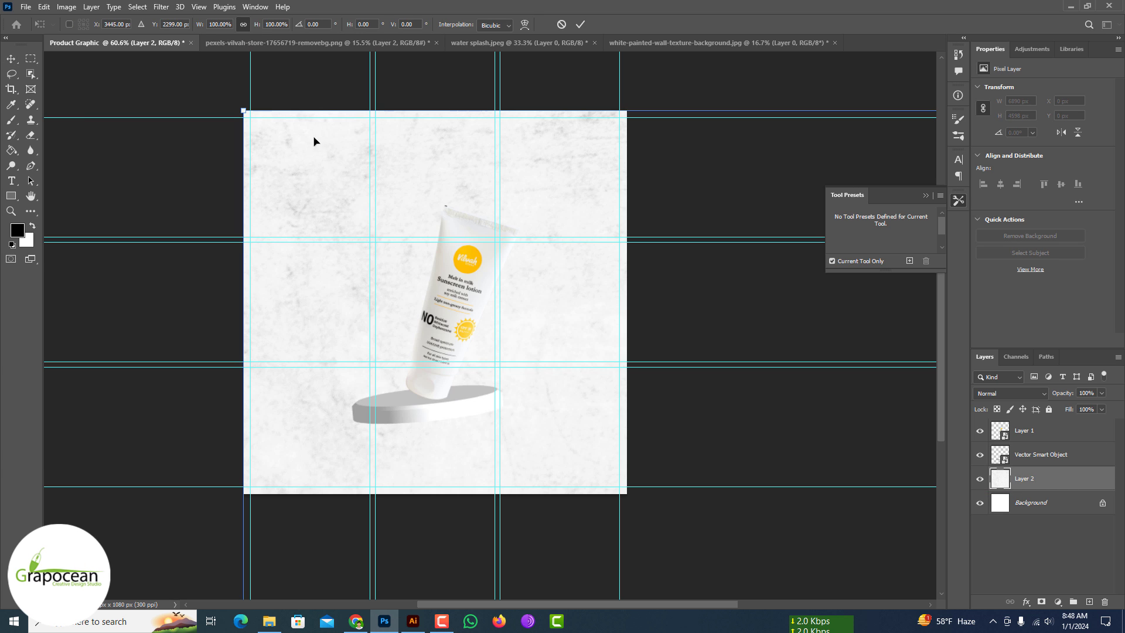
pyautogui.moveTo(244, 111); pyautogui.dragTo(657, 443)
pyautogui.moveTo(752, 455); pyautogui.dragTo(169, 87)
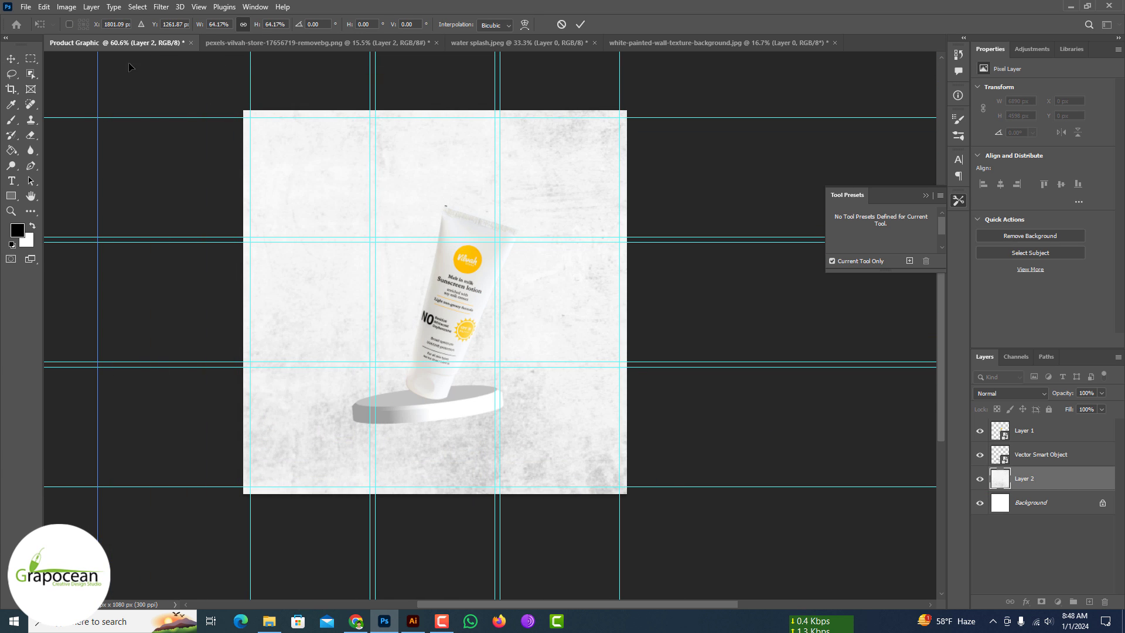
pyautogui.scroll(-5, 310, 339)
pyautogui.moveTo(209, 194); pyautogui.dragTo(403, 376)
pyautogui.moveTo(569, 466); pyautogui.dragTo(363, 340)
pyautogui.scroll(5, 439, 313)
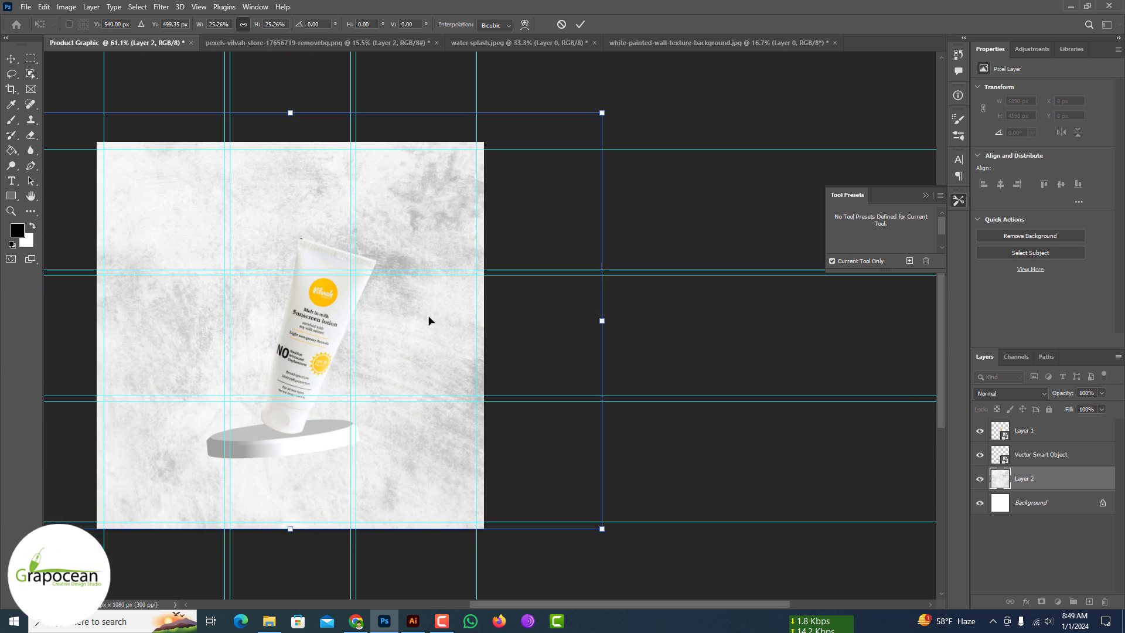
pyautogui.moveTo(430, 318); pyautogui.dragTo(414, 317)
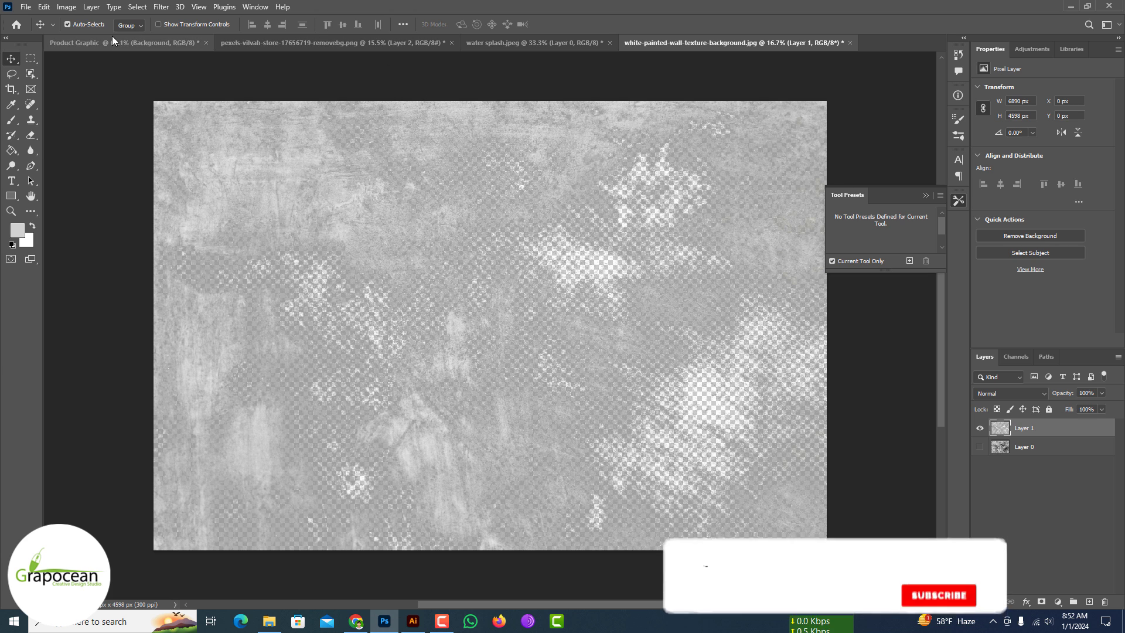
# Add a Solid Color fill layer above the Background in the Product Graphic document, using dark purple #7c1c7b.
pyautogui.click(117, 43)
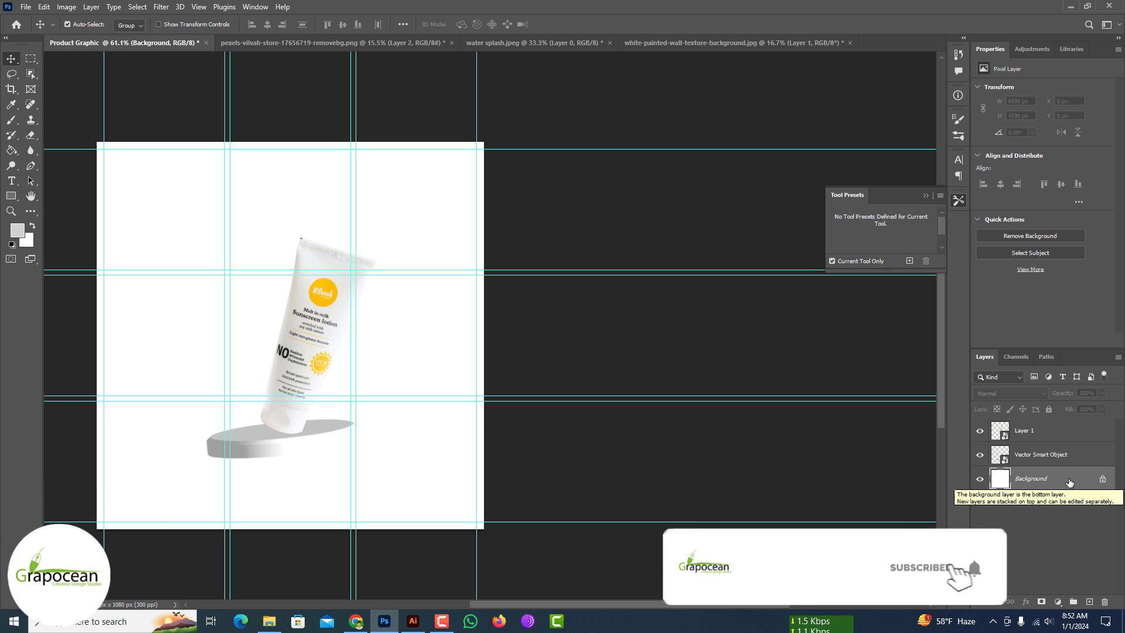
pyautogui.click(1057, 601)
pyautogui.click(1048, 399)
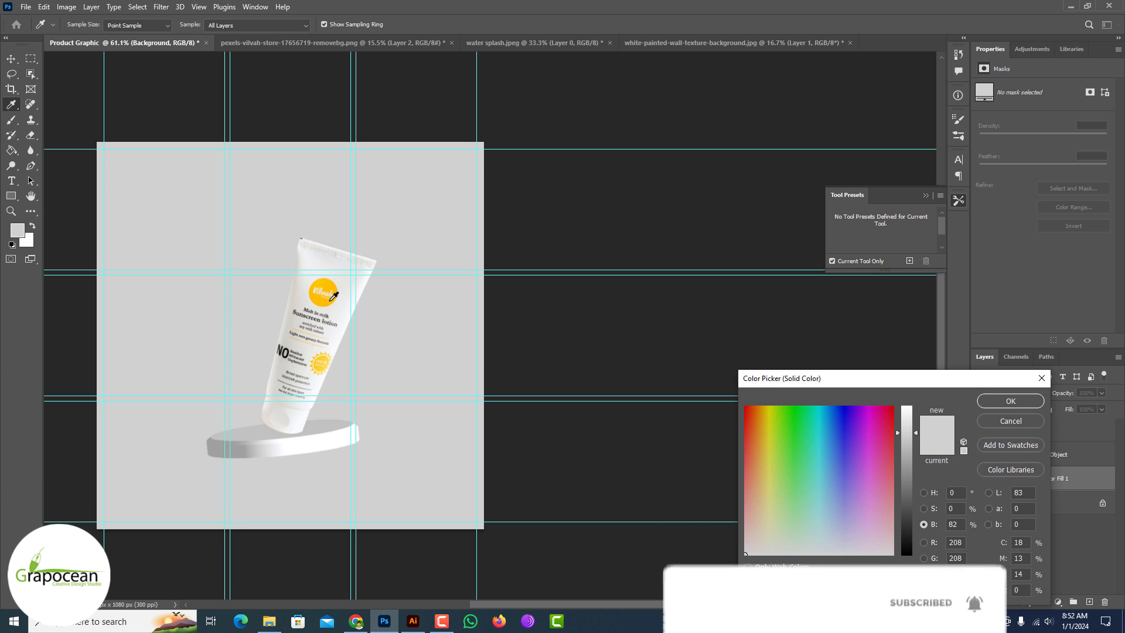
pyautogui.click(330, 300)
pyautogui.moveTo(870, 463)
pyautogui.mouseDown()
pyautogui.moveTo(848, 436)
pyautogui.moveTo(870, 444)
pyautogui.mouseUp()
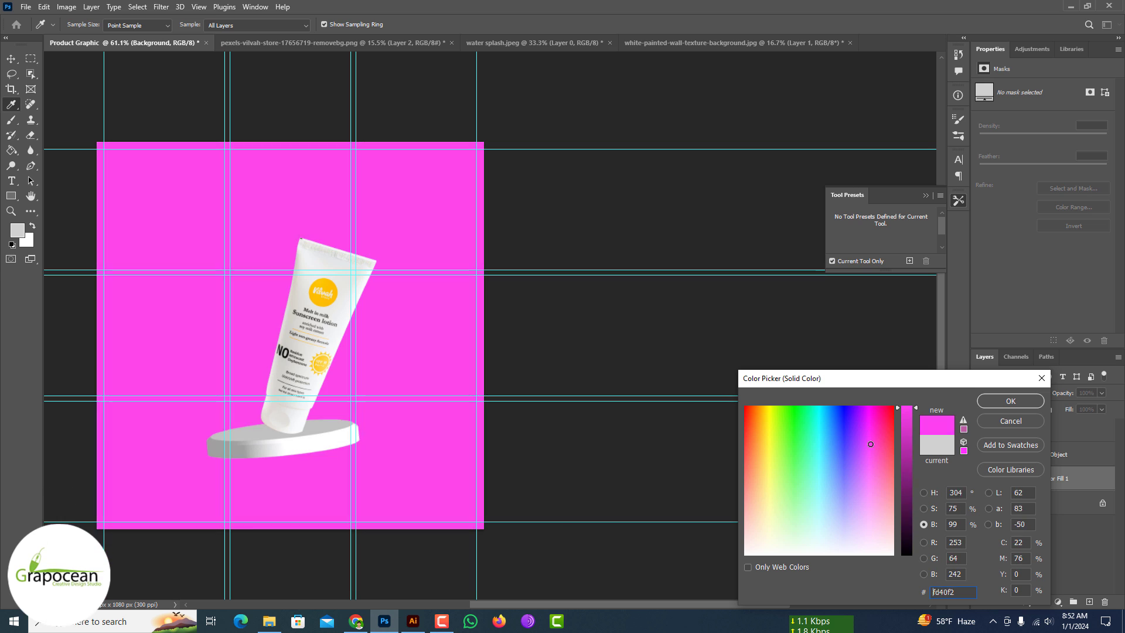
pyautogui.moveTo(906, 408); pyautogui.dragTo(909, 482)
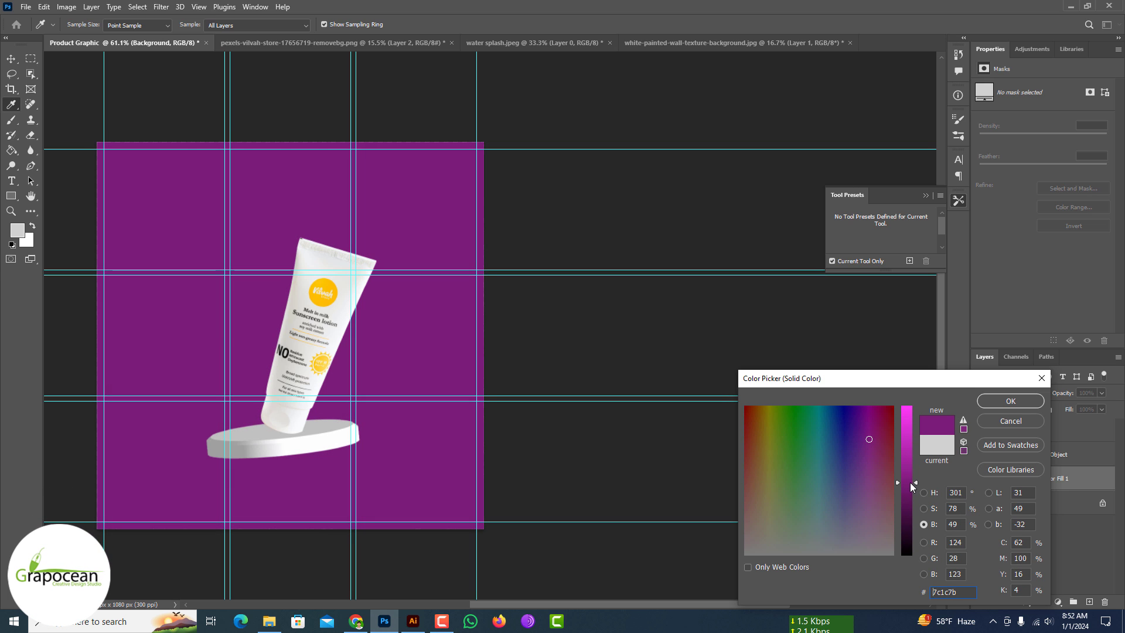
pyautogui.click(1010, 401)
# Bring the extracted wall texture layer from the white-painted-wall-texture-background document into Product Graphic, directly above the purple fill.
pyautogui.hotkey('ctrl', 'shift', 'Tab')
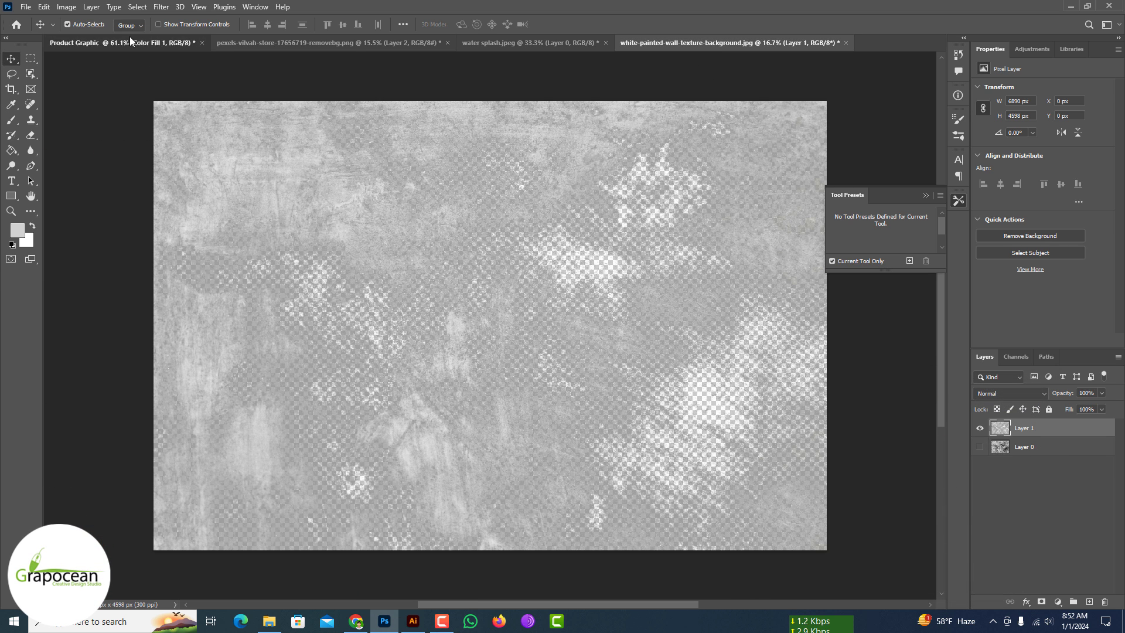
pyautogui.moveTo(130, 41); pyautogui.dragTo(481, 265)
# Scale the wall texture to about 18.56%, align it with the canvas's upper edge, and set its blend mode to Soft Light.
pyautogui.hotkey('ctrl', 't')
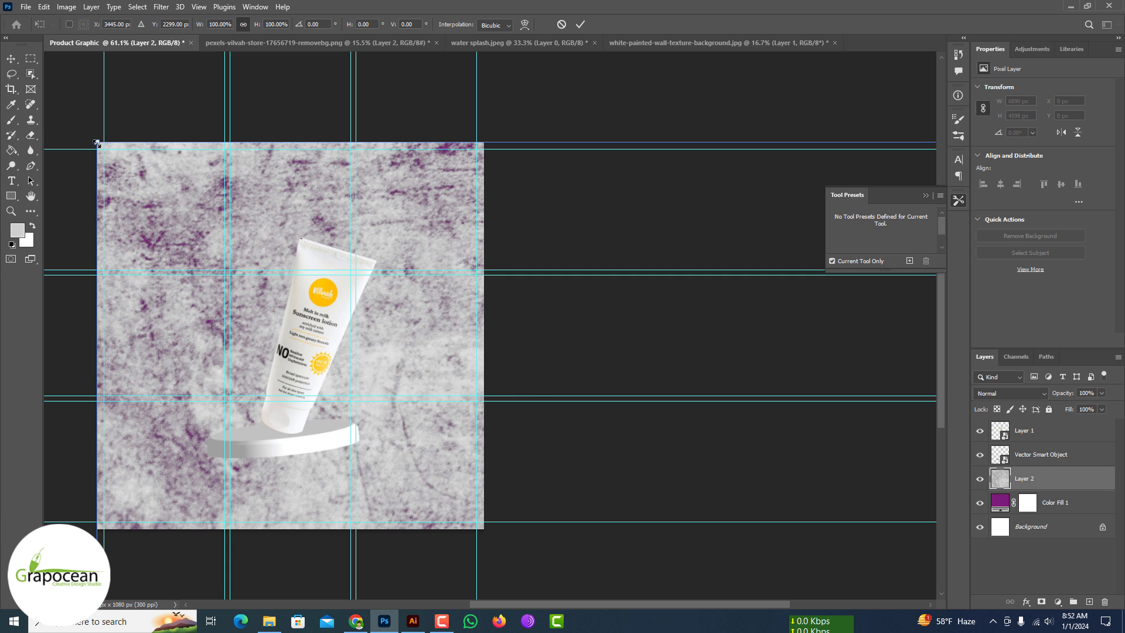
pyautogui.moveTo(97, 142); pyautogui.dragTo(517, 495)
pyautogui.moveTo(596, 506); pyautogui.dragTo(329, 393)
pyautogui.scroll(-9, 202, 255)
pyautogui.moveTo(413, 422); pyautogui.dragTo(202, 266)
pyautogui.scroll(7, 262, 287)
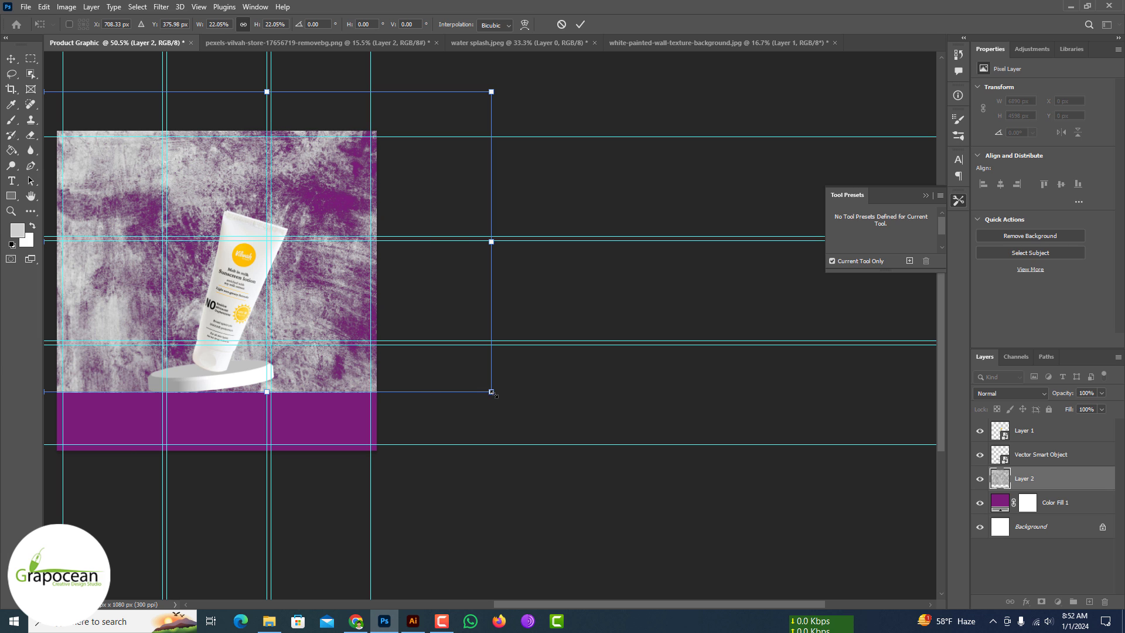
pyautogui.moveTo(493, 393); pyautogui.dragTo(456, 368)
pyautogui.moveTo(313, 315); pyautogui.dragTo(287, 330)
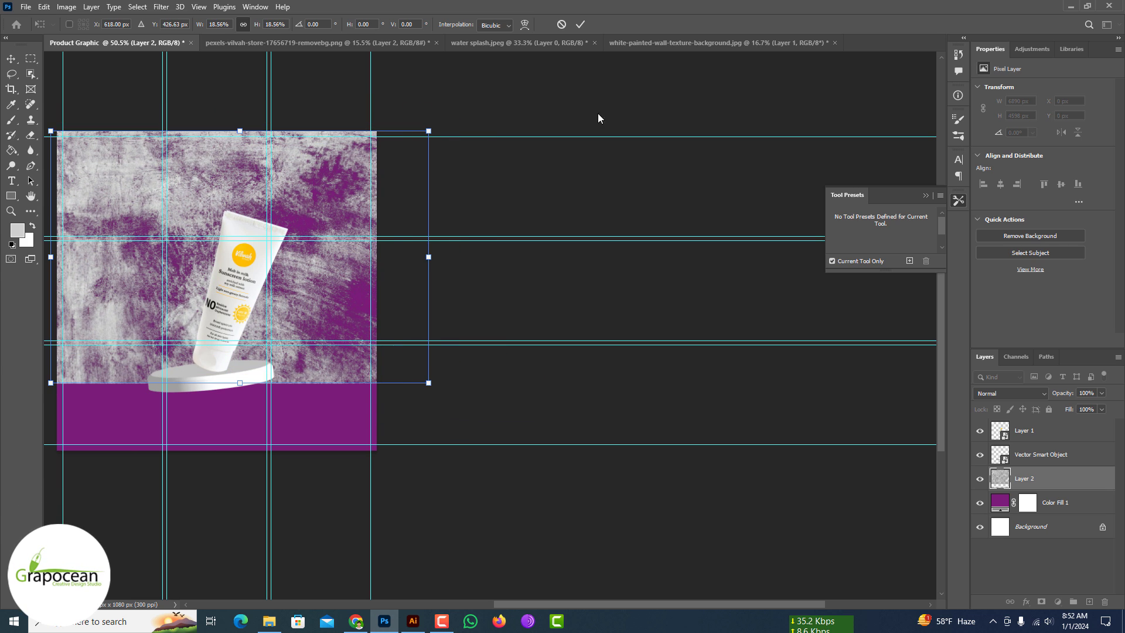
pyautogui.click(578, 26)
pyautogui.click(1010, 393)
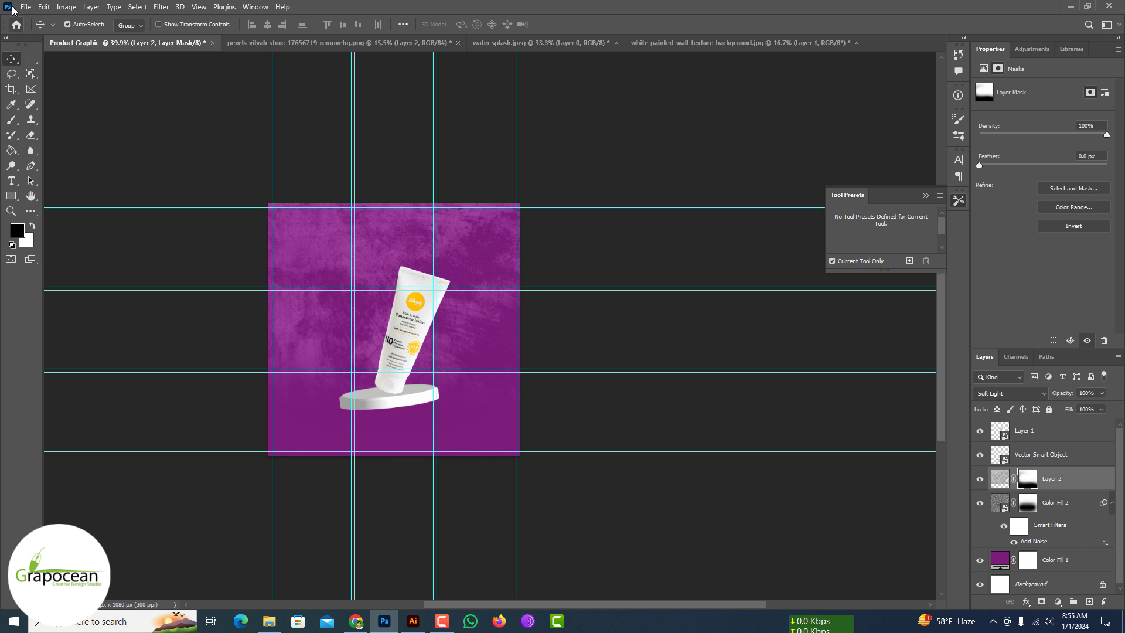
# Open the flower 1 and flower 2 images from Downloads.
pyautogui.scroll(3, 414, 337)
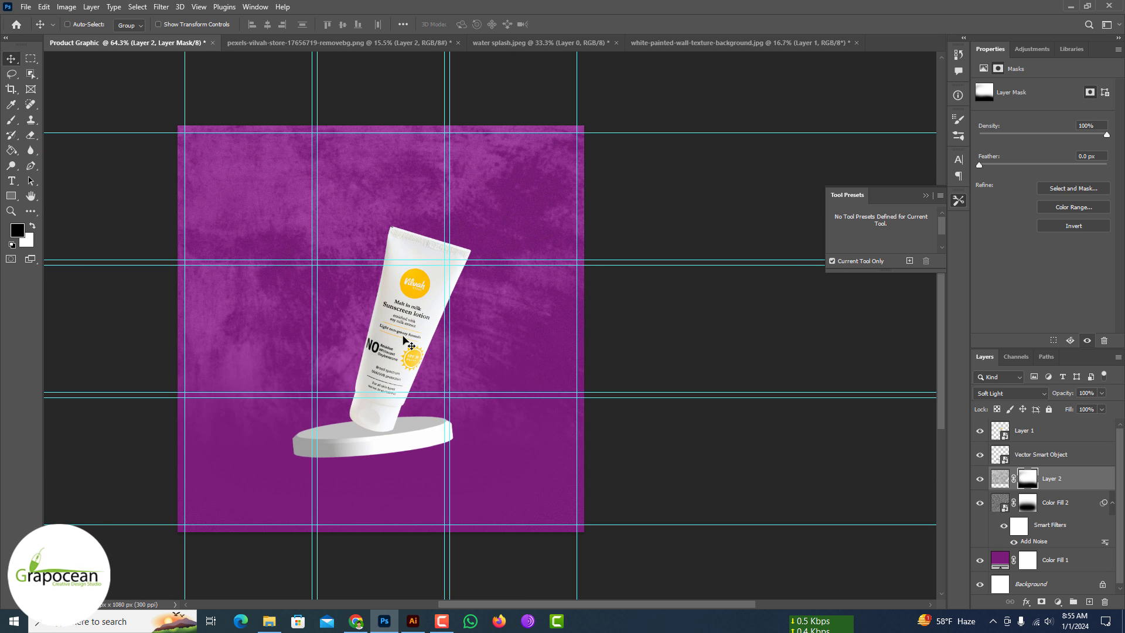
pyautogui.scroll(-2, 411, 345)
pyautogui.click(26, 7)
pyautogui.click(38, 30)
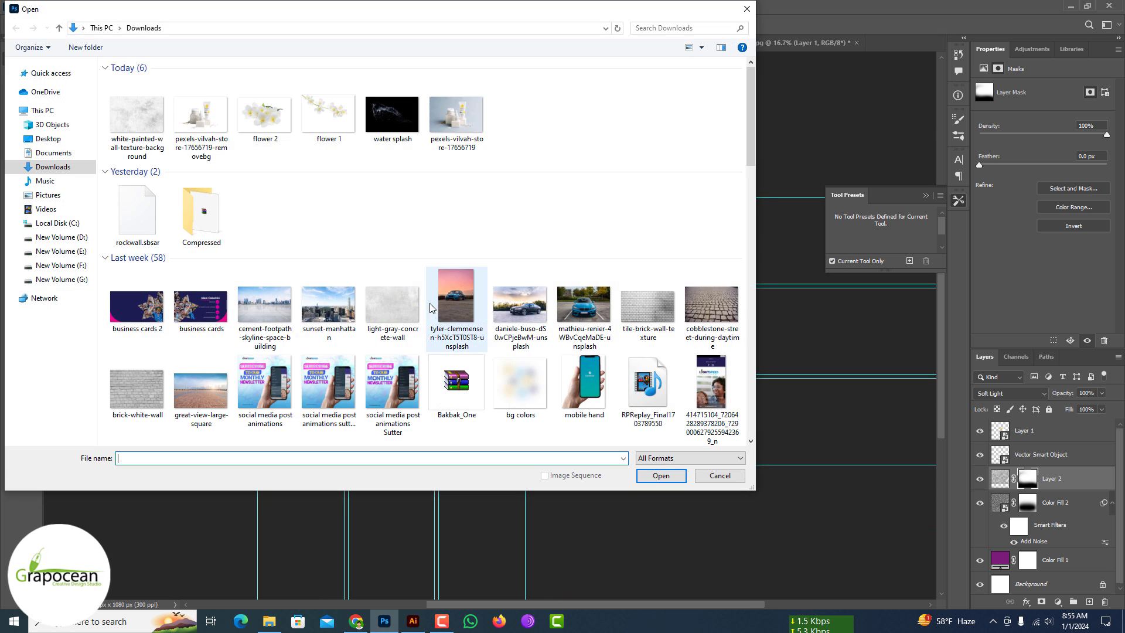
pyautogui.click(265, 115)
pyautogui.keyDown('ctrl'); pyautogui.click(329, 114); pyautogui.keyUp('ctrl')
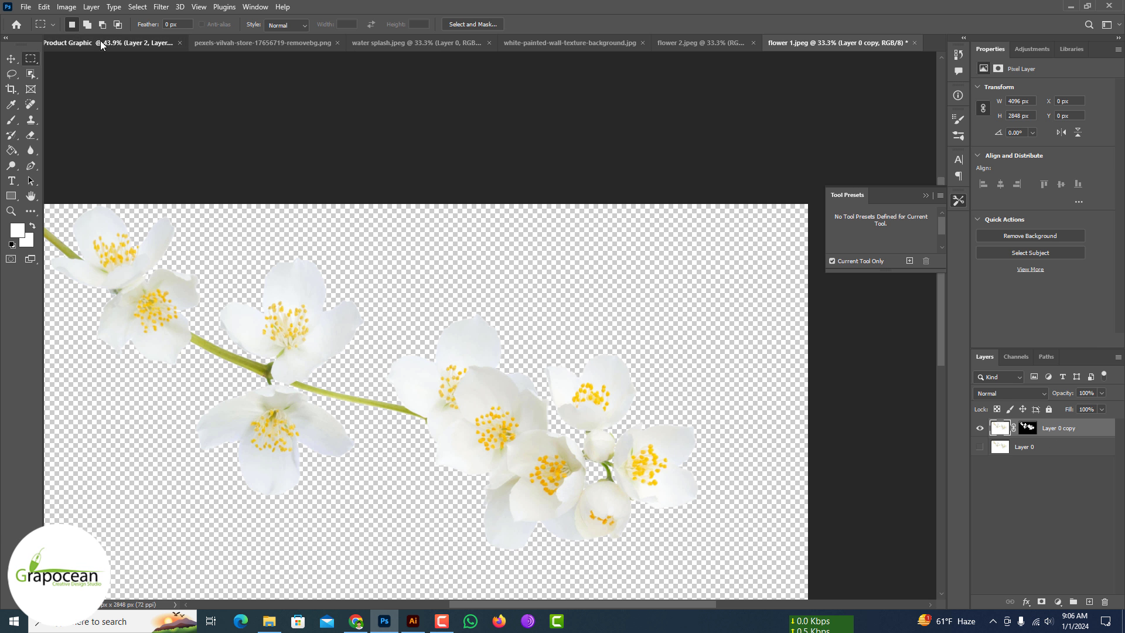
# Paste the cut-out flower branch into Product Graphic, scale it to about 23.96%, and place it behind the tube from the canvas's upper-left corner.
pyautogui.click(101, 46)
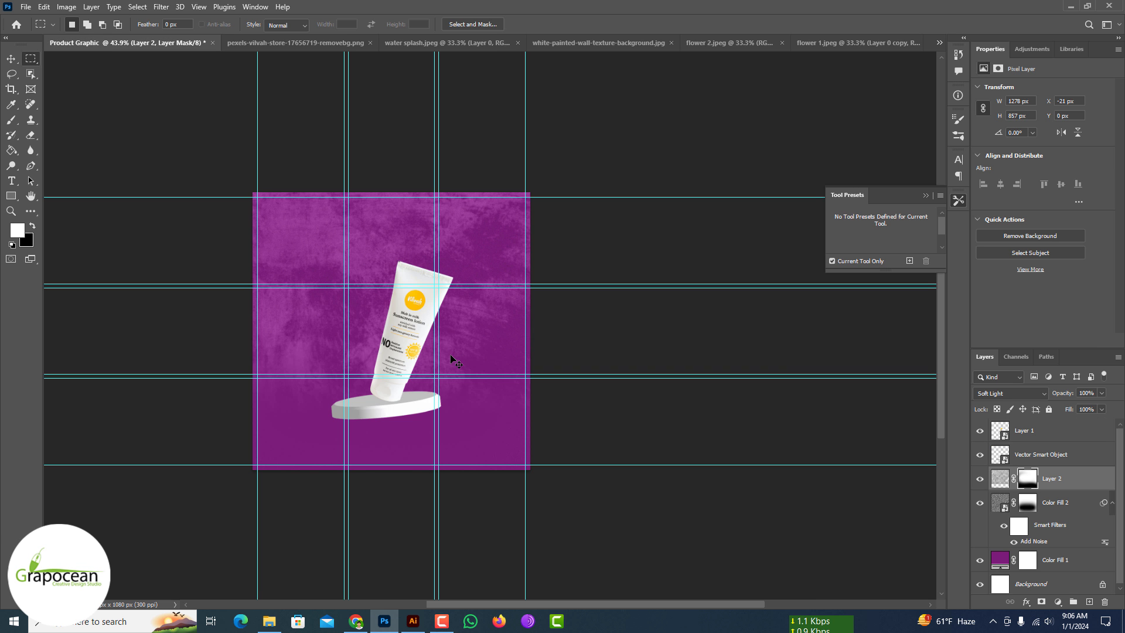
pyautogui.hotkey('ctrl', 'v')
pyautogui.hotkey('ctrl', 't')
pyautogui.moveTo(253, 192); pyautogui.dragTo(568, 472)
pyautogui.moveTo(688, 525); pyautogui.dragTo(242, 219)
pyautogui.moveTo(515, 379); pyautogui.dragTo(450, 355)
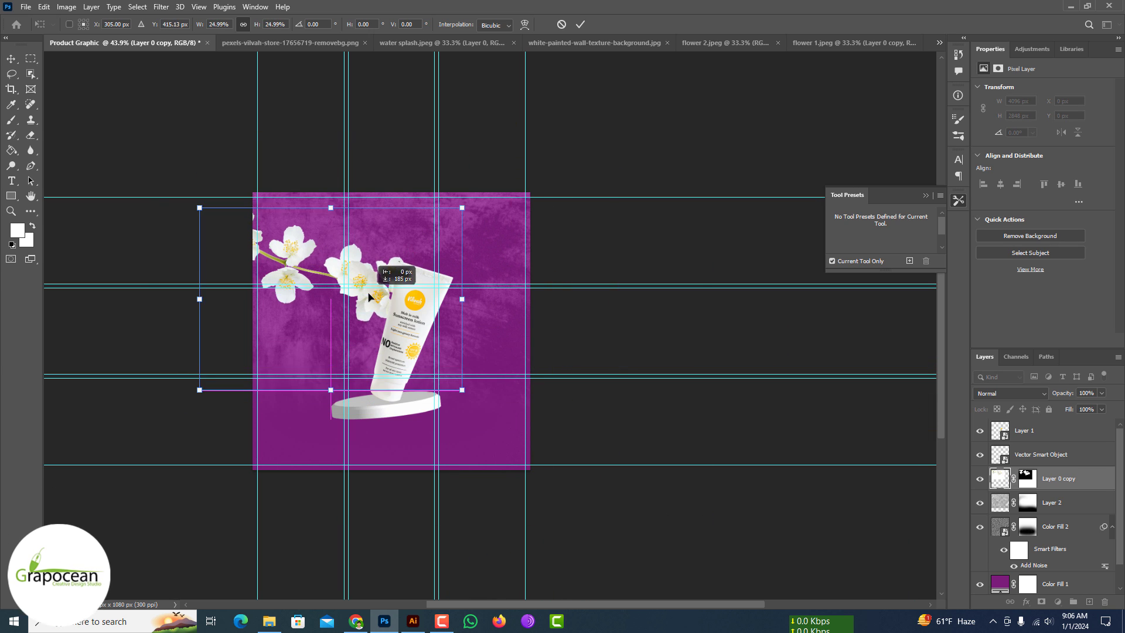
pyautogui.moveTo(364, 252); pyautogui.dragTo(419, 279)
pyautogui.moveTo(515, 187); pyautogui.dragTo(502, 196)
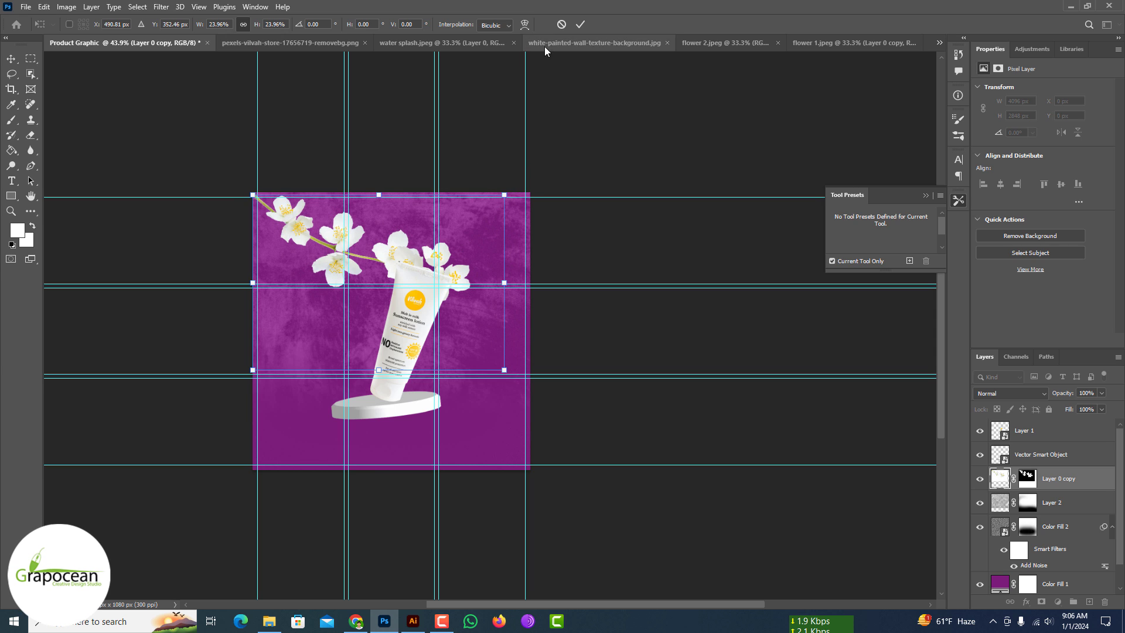
pyautogui.press('Return')
# Select the layer mask of the flower branch layer.
pyautogui.press('m')
pyautogui.scroll(2, 349, 267)
pyautogui.click(1027, 478)
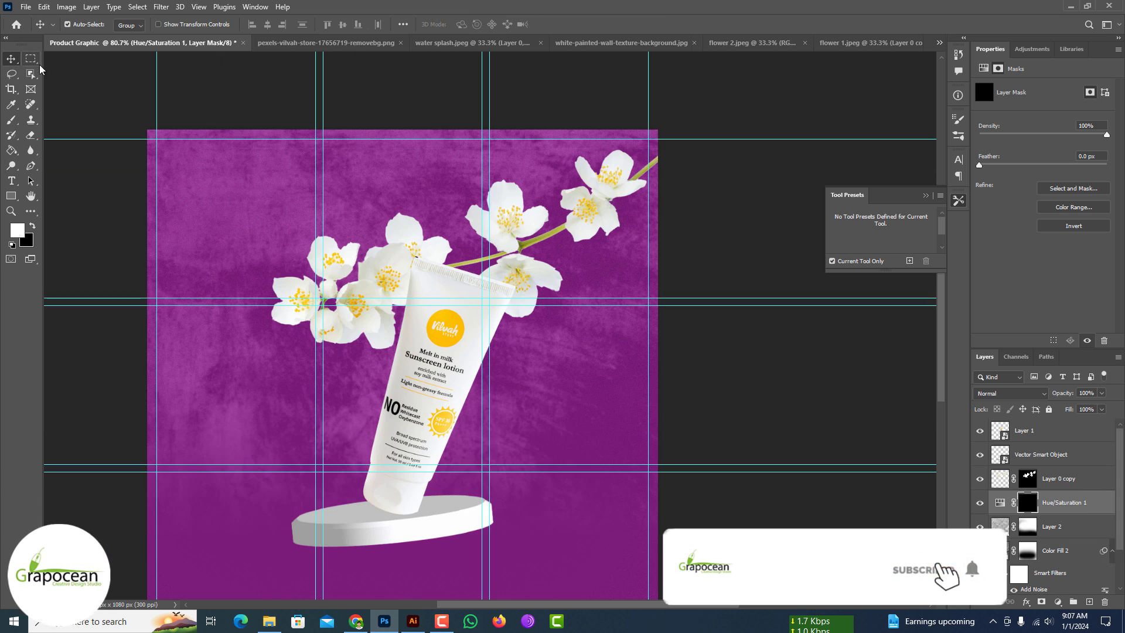
# Bring the water splash image from its own document into Product Graphic, directly above the Hue/Saturation 1 layer.
pyautogui.click(863, 41)
pyautogui.click(569, 43)
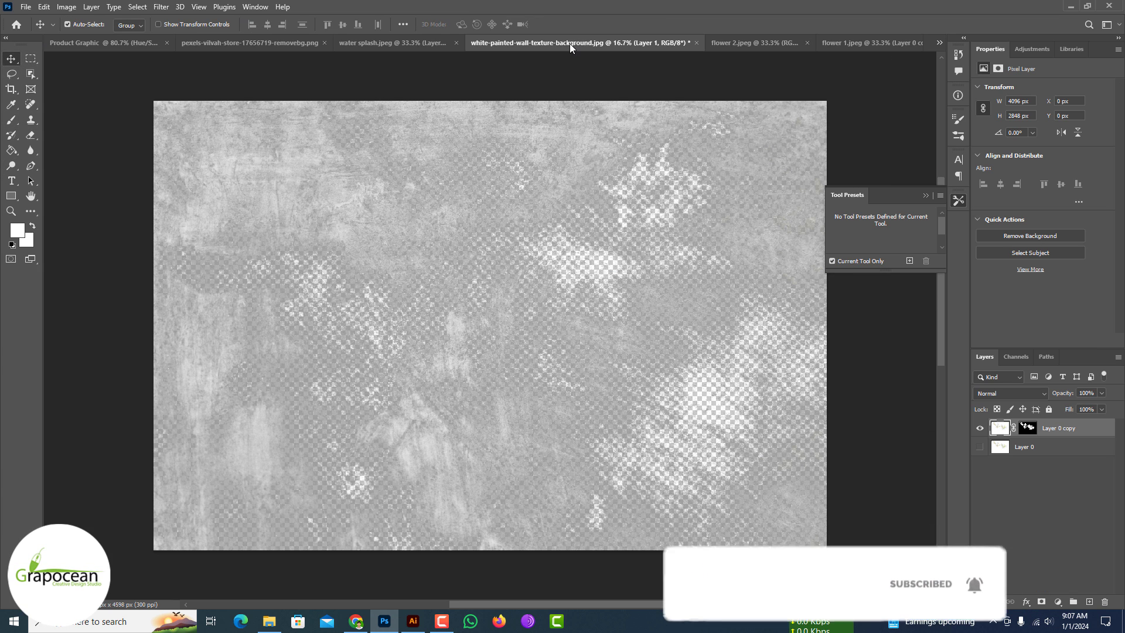
pyautogui.click(462, 42)
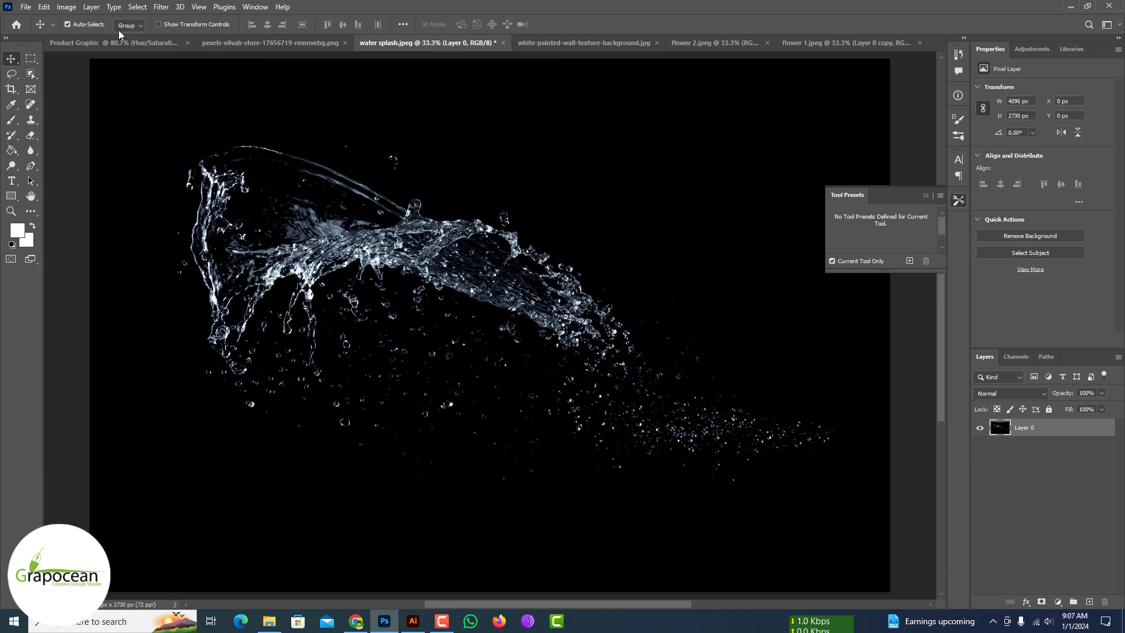
pyautogui.moveTo(118, 30); pyautogui.dragTo(503, 338)
# Scale the water splash to about 841 × 560 px behind the tube and set its blend mode to Linear Dodge (Add).
pyautogui.hotkey('ctrl', 't')
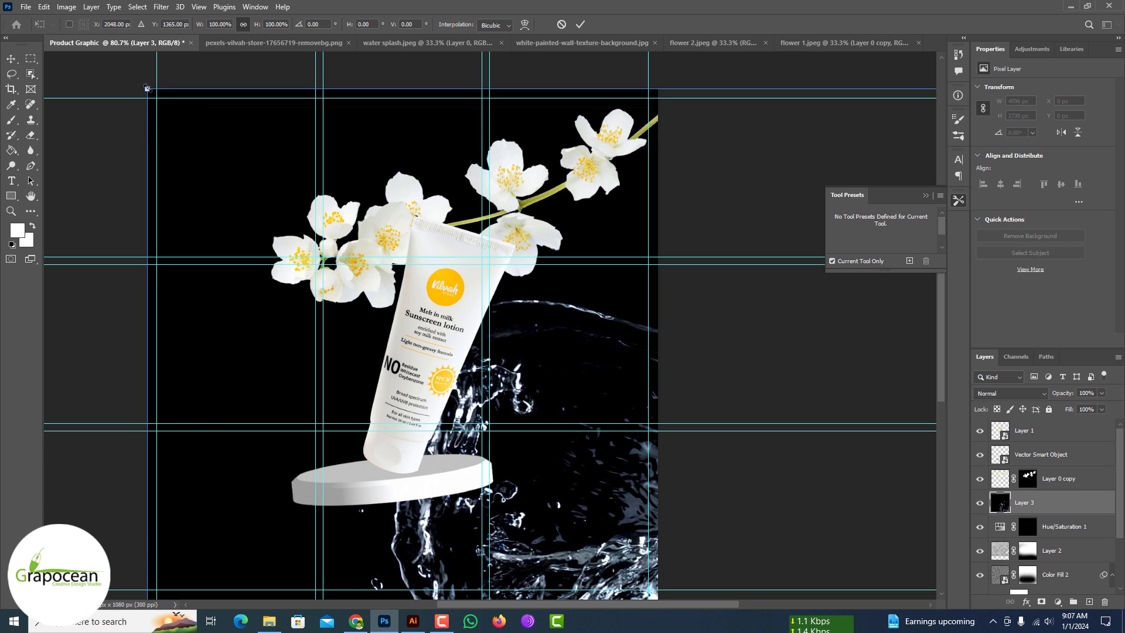
pyautogui.moveTo(147, 88); pyautogui.dragTo(471, 462)
pyautogui.moveTo(577, 485); pyautogui.dragTo(110, 187)
pyautogui.scroll(-4, 193, 187)
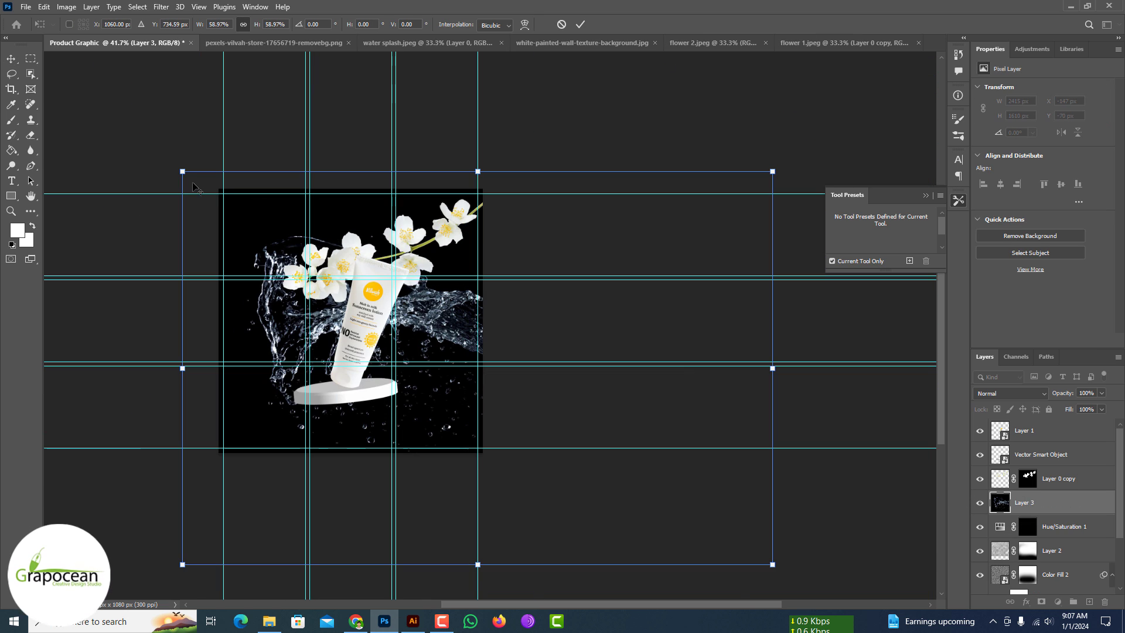
pyautogui.moveTo(193, 187); pyautogui.dragTo(317, 268)
pyautogui.scroll(3, 429, 413)
pyautogui.moveTo(765, 539); pyautogui.dragTo(544, 472)
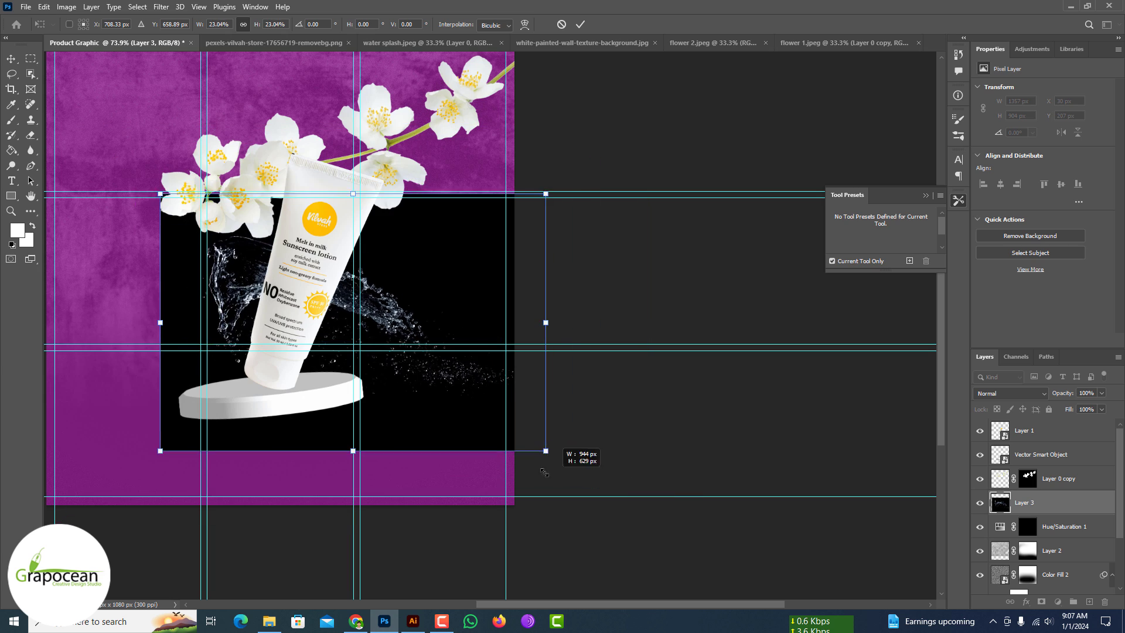
pyautogui.click(580, 24)
pyautogui.click(1010, 393)
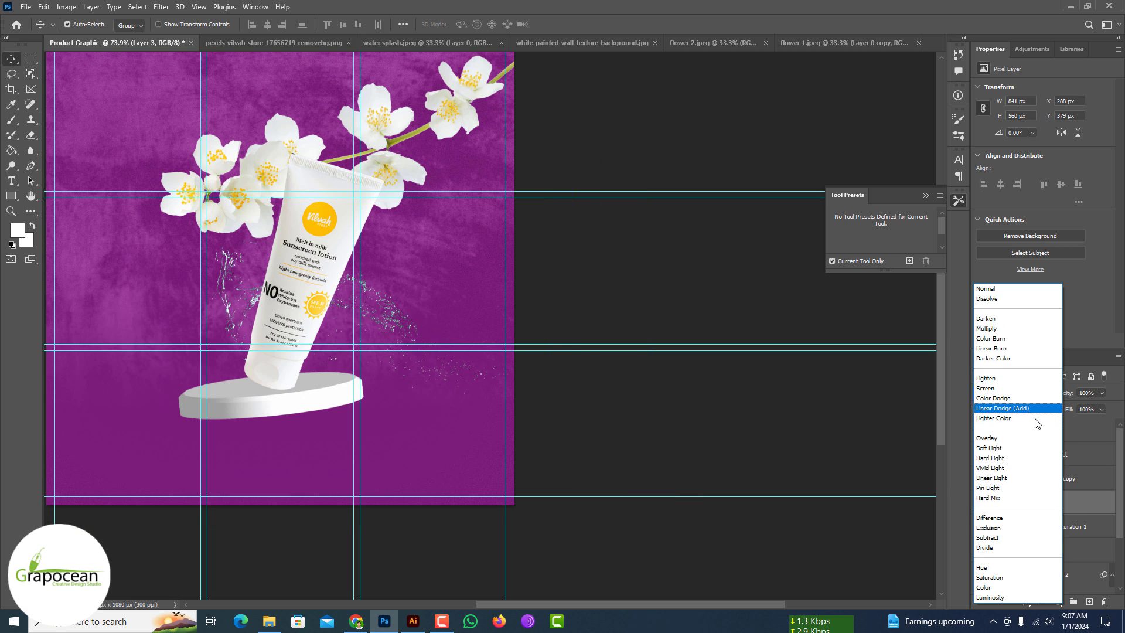
pyautogui.click(1039, 413)
# Scale the water splash down further and shift it toward the tube's right side.
pyautogui.hotkey('ctrl', 't')
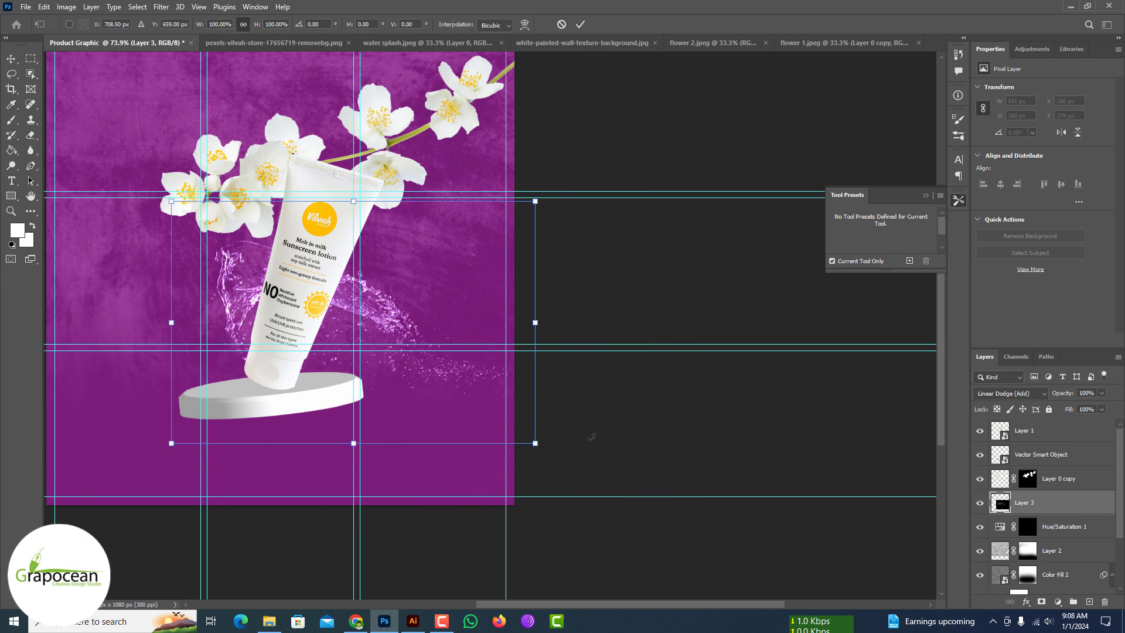
pyautogui.moveTo(545, 451)
pyautogui.mouseDown()
pyautogui.moveTo(439, 183)
pyautogui.moveTo(486, 304)
pyautogui.moveTo(463, 375)
pyautogui.moveTo(414, 445)
pyautogui.moveTo(427, 407)
pyautogui.mouseUp()
pyautogui.moveTo(340, 318); pyautogui.dragTo(376, 318)
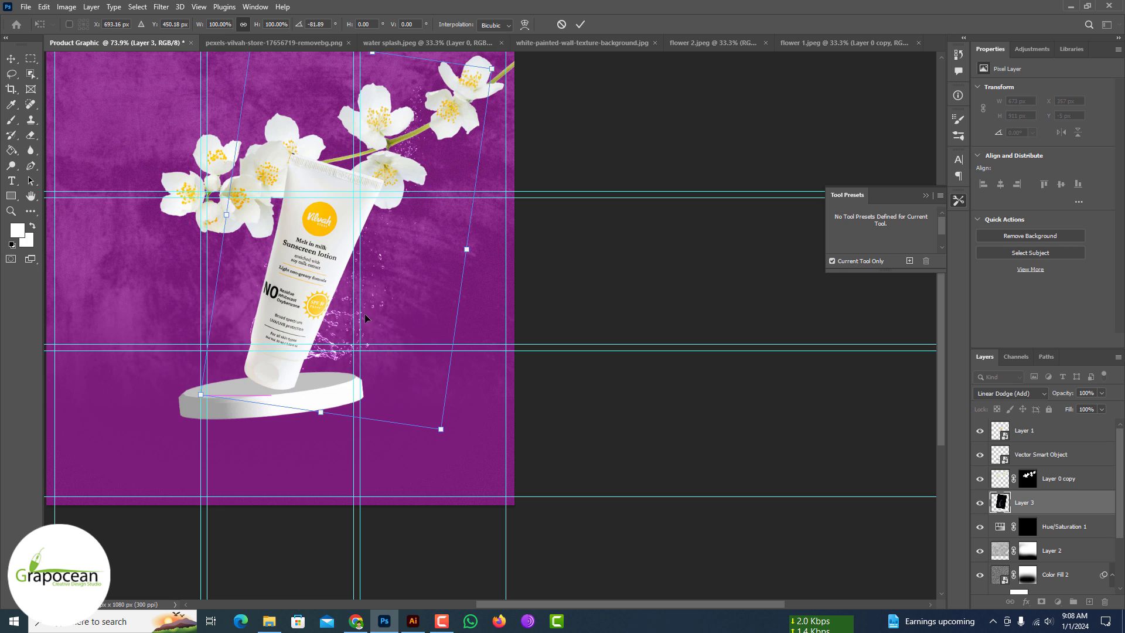
# Flip the rotated water splash horizontally and place it along the tube's left side, just above the podium.
pyautogui.rightClick(338, 318)
pyautogui.click(387, 396)
pyautogui.rightClick(338, 319)
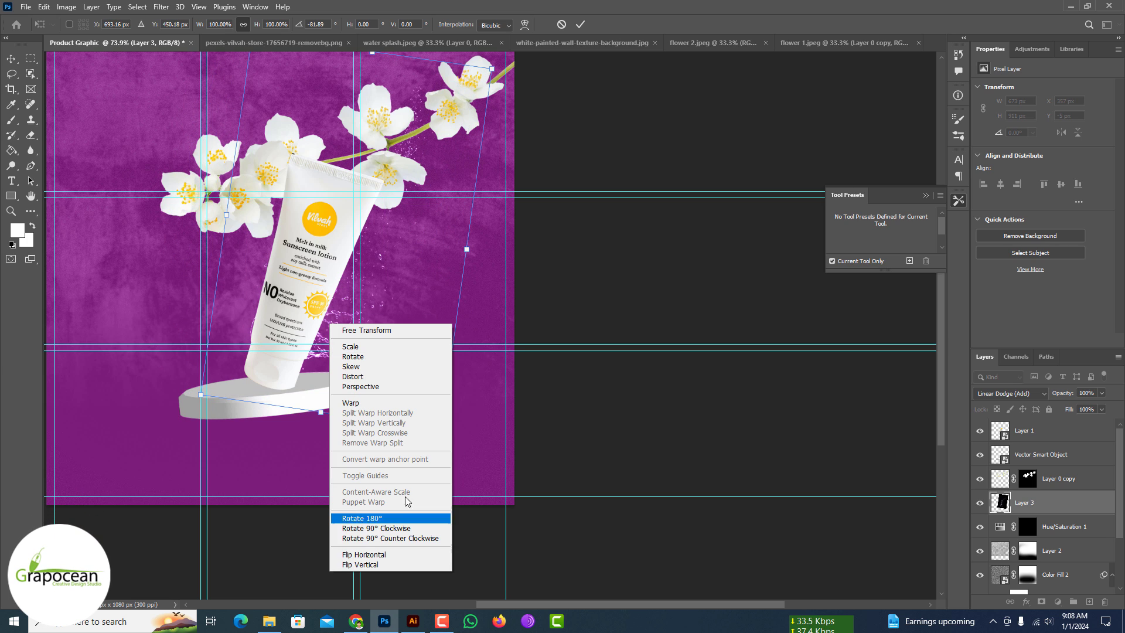
pyautogui.click(367, 558)
pyautogui.moveTo(406, 332); pyautogui.dragTo(255, 356)
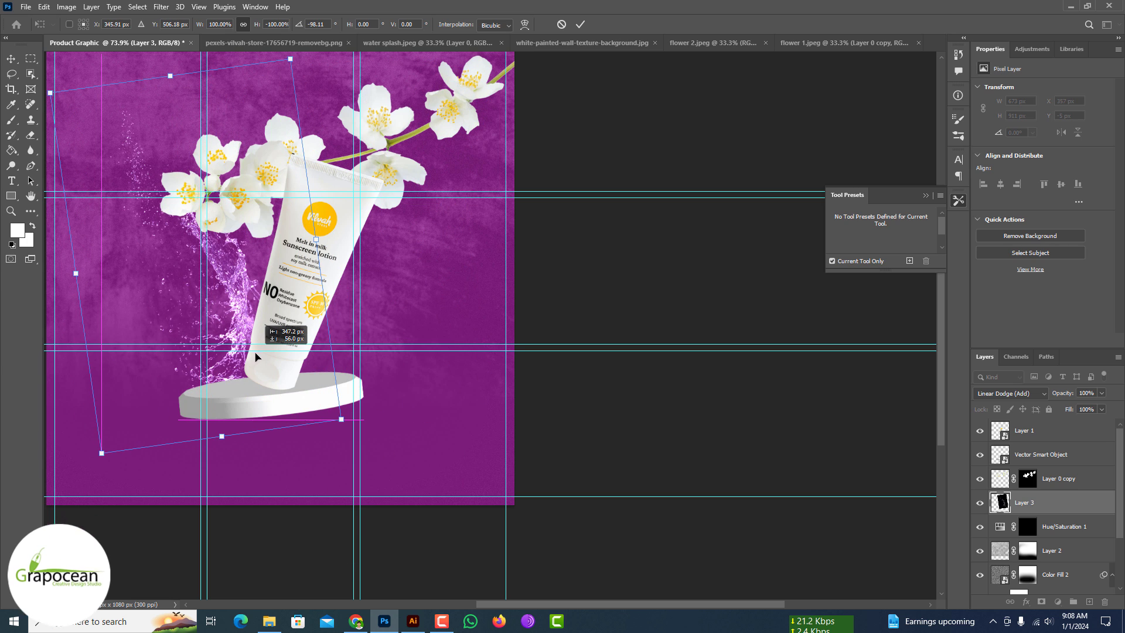
pyautogui.click(577, 27)
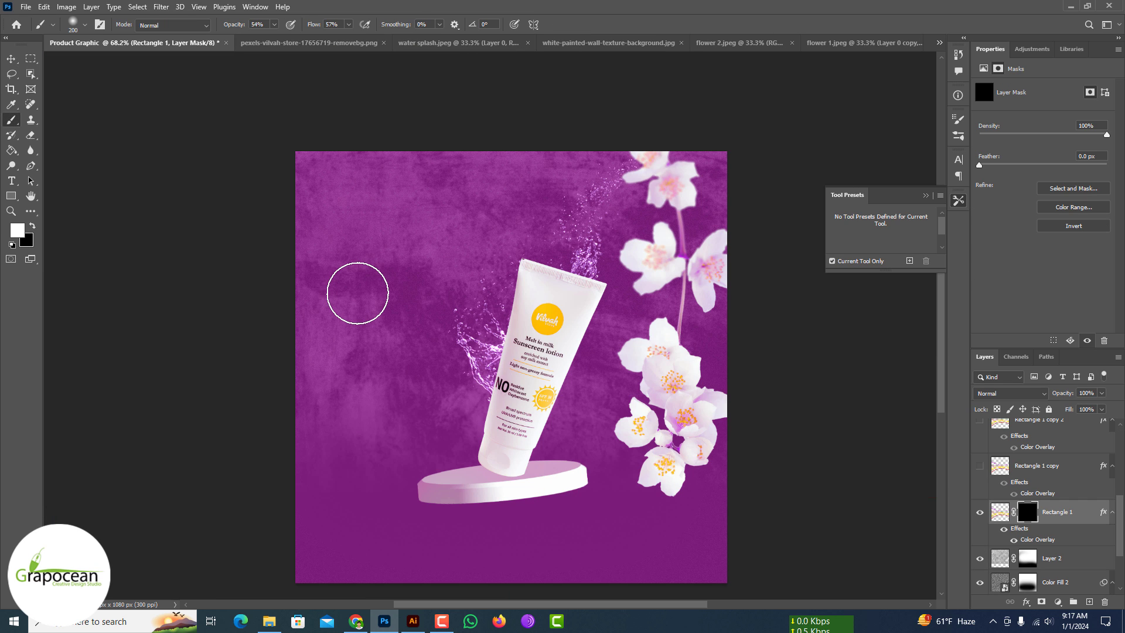
# Paint white on the Rectangle 1 mask to reveal light streaks left of the tube, and fade them with black using a 125 px brush.
pyautogui.moveTo(359, 292)
pyautogui.mouseDown()
pyautogui.moveTo(333, 284)
pyautogui.moveTo(453, 275)
pyautogui.mouseUp()
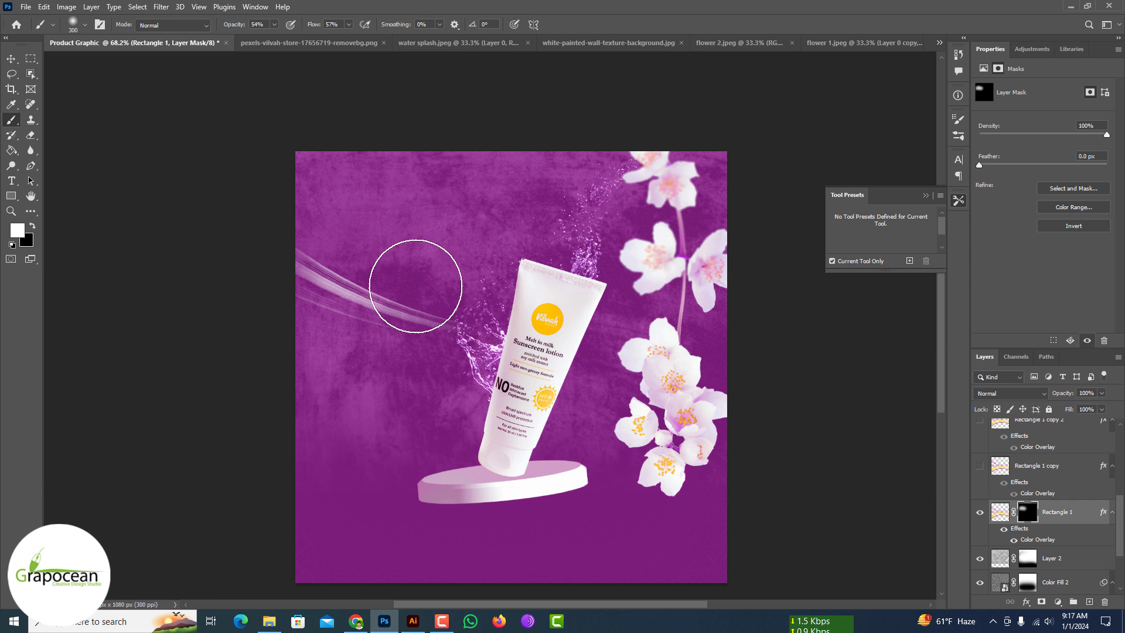
pyautogui.scroll(4, 398, 311)
pyautogui.press('[')
pyautogui.press('[')
pyautogui.press('[')
pyautogui.press('[')
pyautogui.press('[')
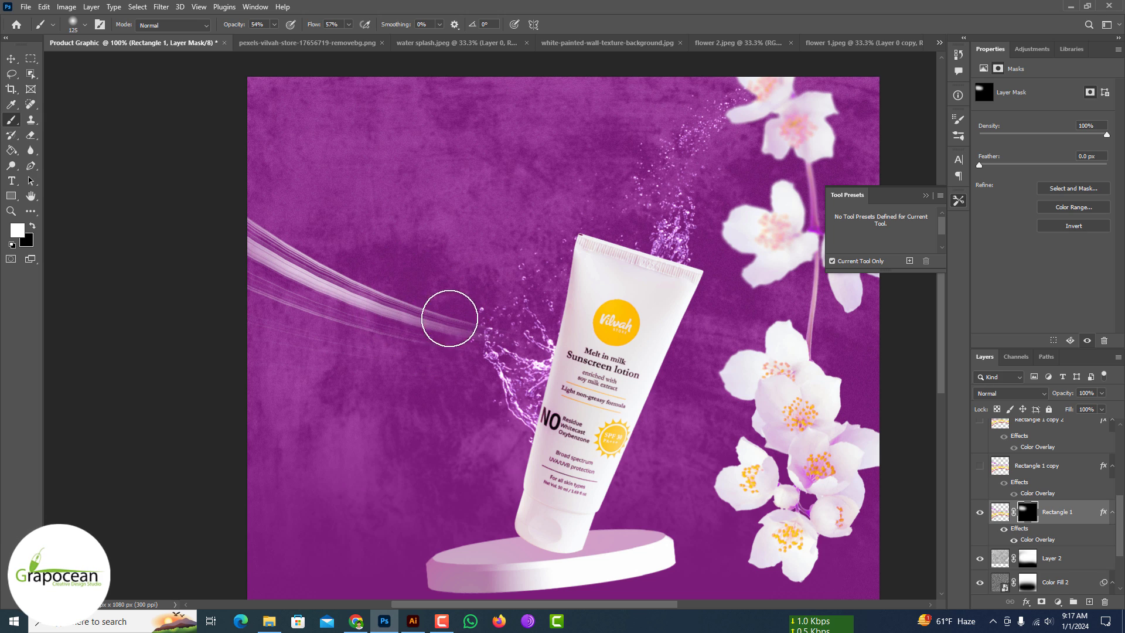
pyautogui.press('x')
pyautogui.moveTo(493, 330)
pyautogui.mouseDown()
pyautogui.moveTo(313, 282)
pyautogui.moveTo(410, 311)
pyautogui.moveTo(214, 219)
pyautogui.mouseUp()
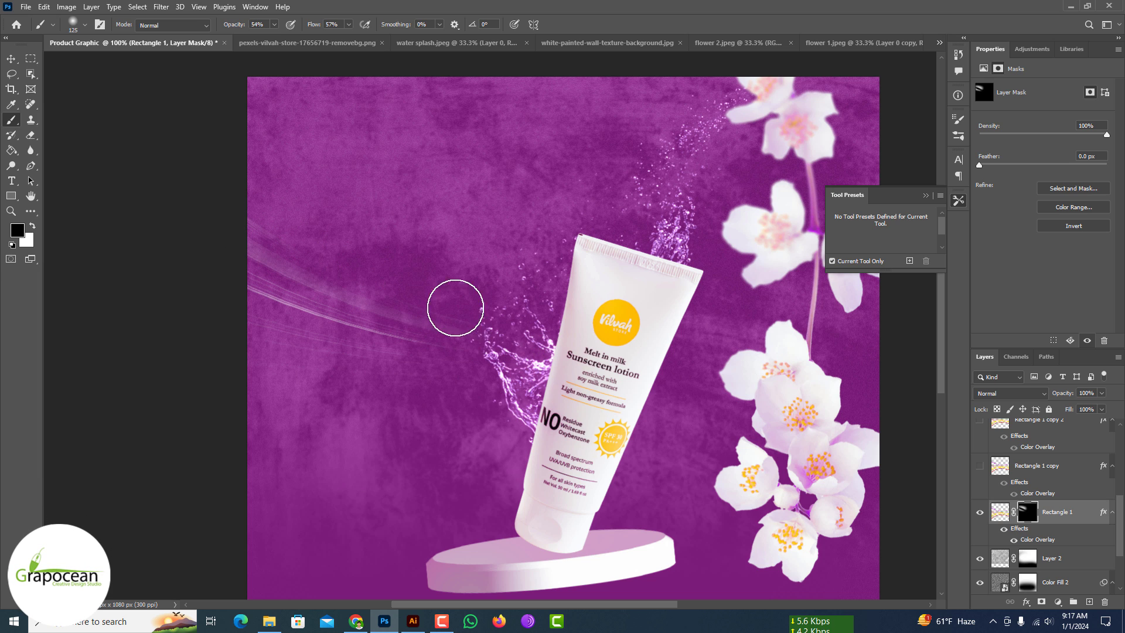
pyautogui.rightClick(455, 308)
pyautogui.press('Escape')
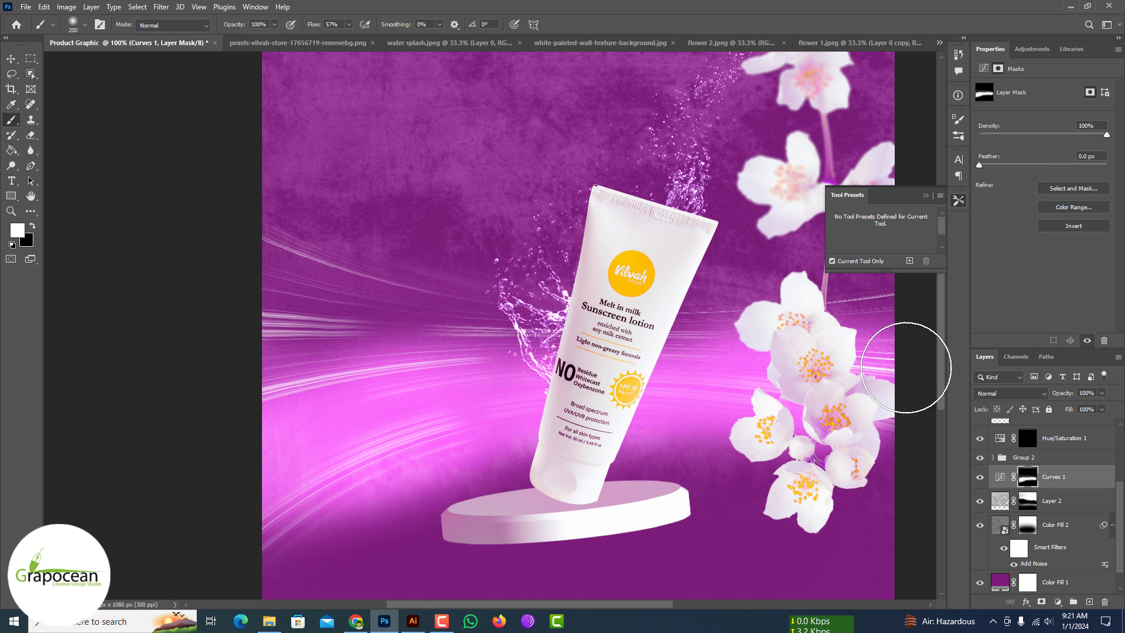
# Reduce the size of the Outer Glow effect on Group 2.
pyautogui.scroll(-1, 916, 370)
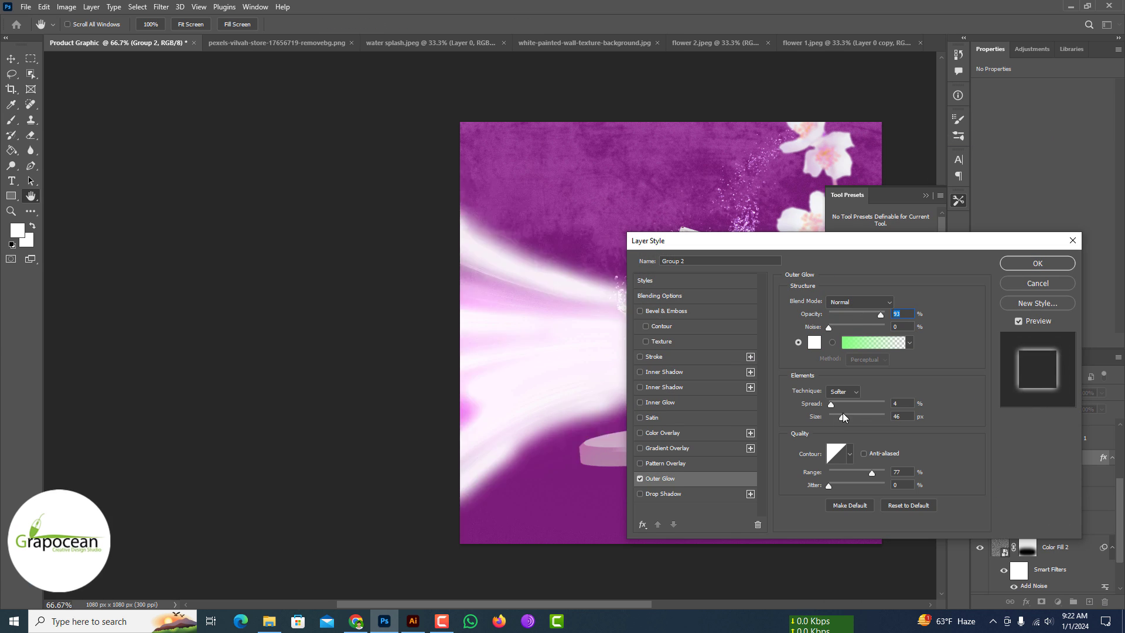
pyautogui.moveTo(842, 416)
pyautogui.mouseDown()
pyautogui.moveTo(870, 416)
pyautogui.moveTo(828, 405)
pyautogui.mouseUp()
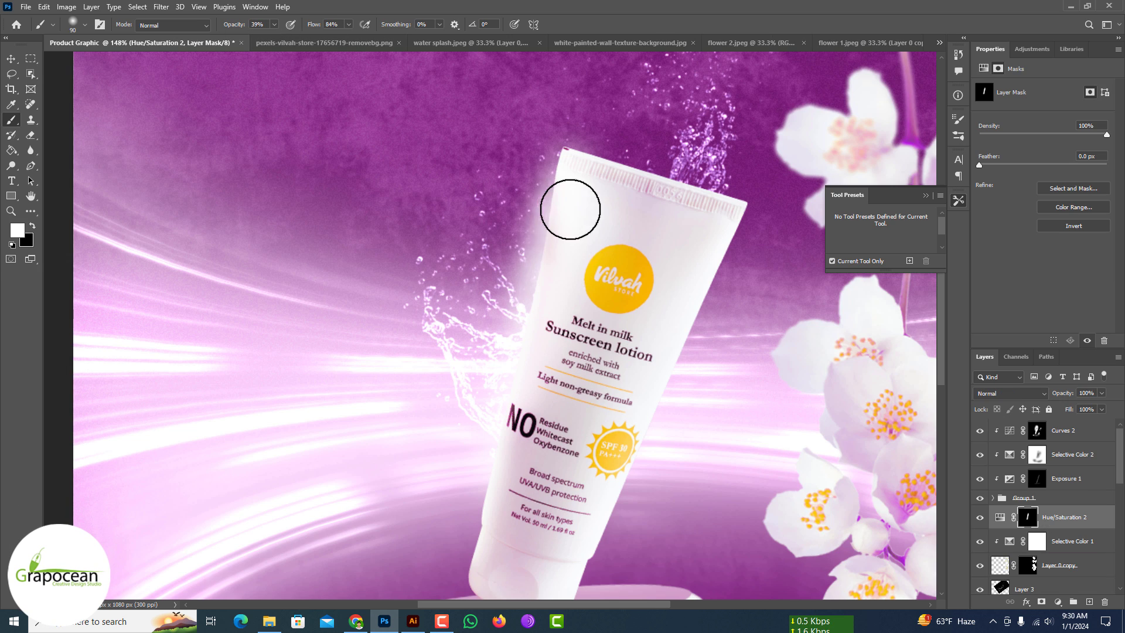
# Paint on the Hue/Saturation 2 layer mask to refine the white glow along the tube's edges.
pyautogui.moveTo(680, 420)
pyautogui.mouseDown()
pyautogui.moveTo(607, 519)
pyautogui.moveTo(723, 253)
pyautogui.mouseUp()
pyautogui.press('x')
pyautogui.scroll(-5, 615, 473)
pyautogui.scroll(5, 457, 442)
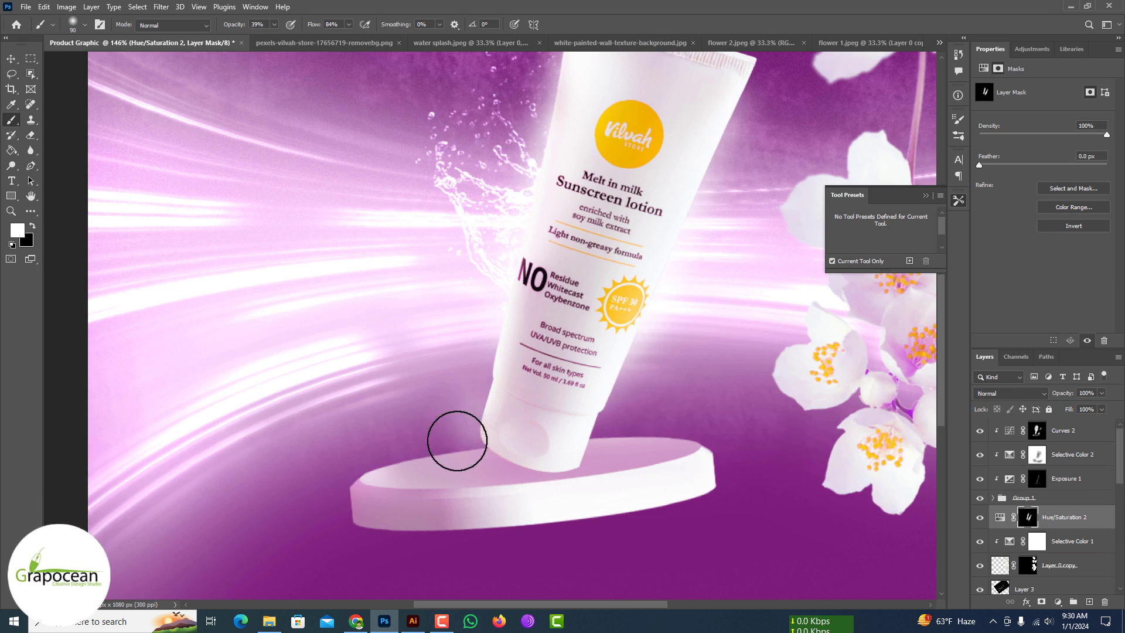
pyautogui.scroll(-5, 457, 442)
pyautogui.press('x')
pyautogui.rightClick(1065, 519)
pyautogui.click(1051, 49)
pyautogui.click(1058, 250)
pyautogui.click(1010, 393)
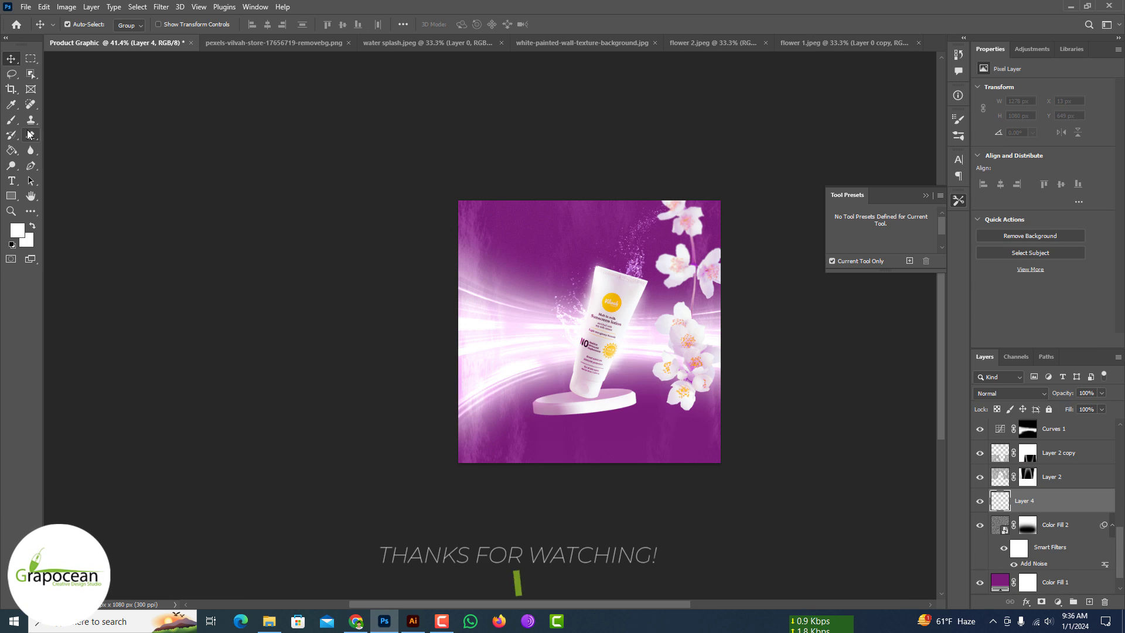
# Select the lower half of the canvas on Layer 4 with the Rectangular Marquee tool, about 1080 × 537 px.
pyautogui.rightClick(31, 58)
pyautogui.click(71, 58)
pyautogui.moveTo(459, 333); pyautogui.dragTo(740, 499)
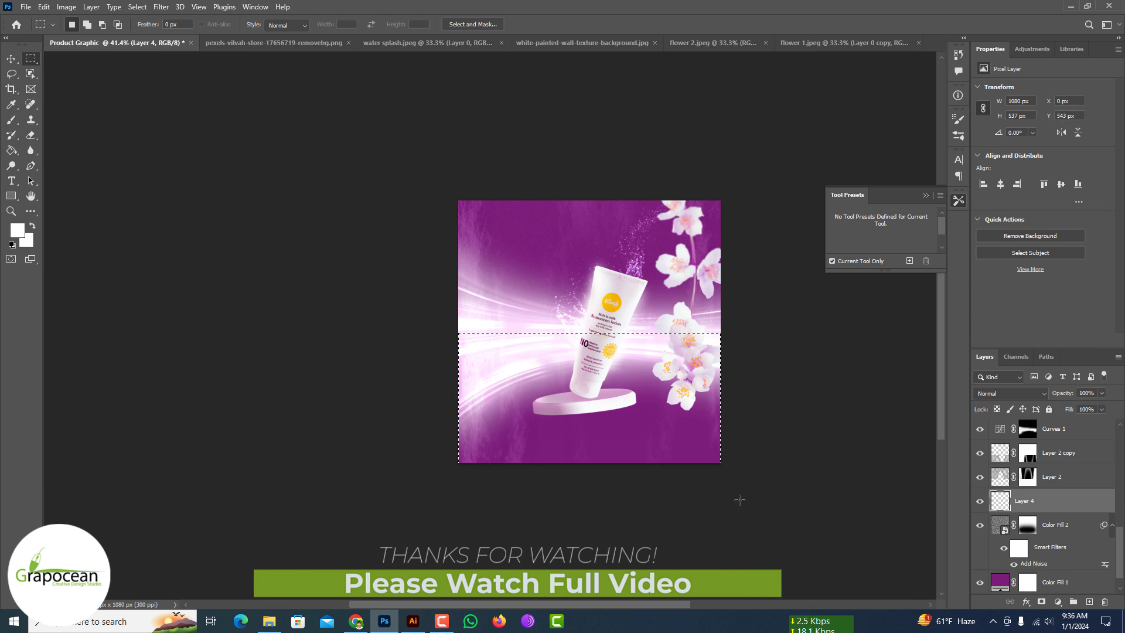
# Render a black-and-white Clouds filter inside the lower-half selection on Layer 4.
pyautogui.click(162, 7)
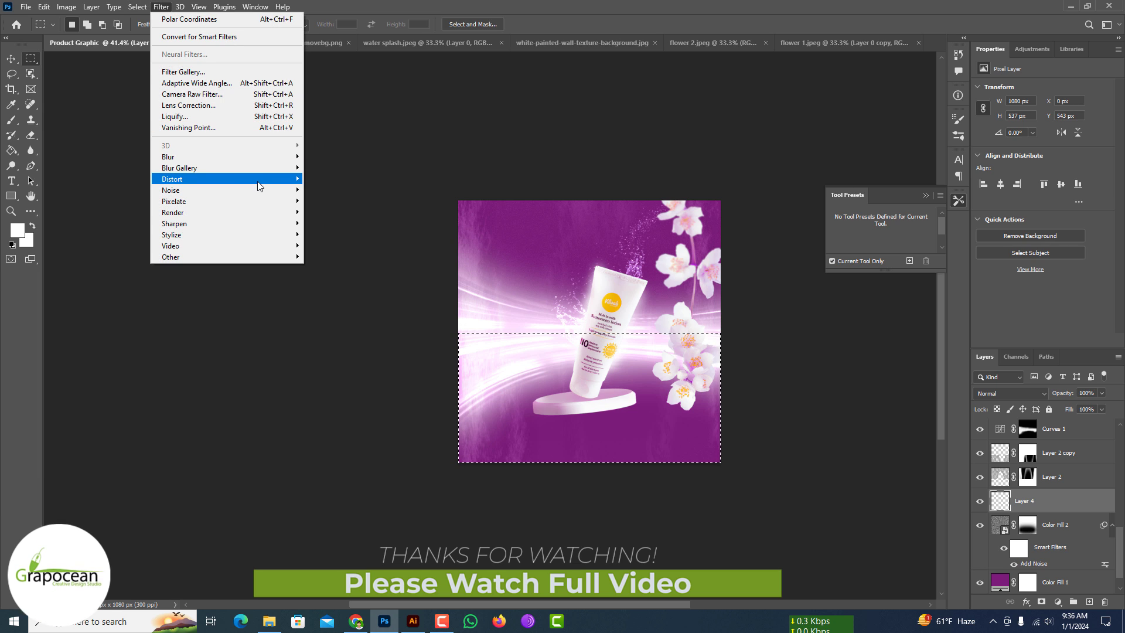
pyautogui.moveTo(261, 188)
pyautogui.click(33, 231)
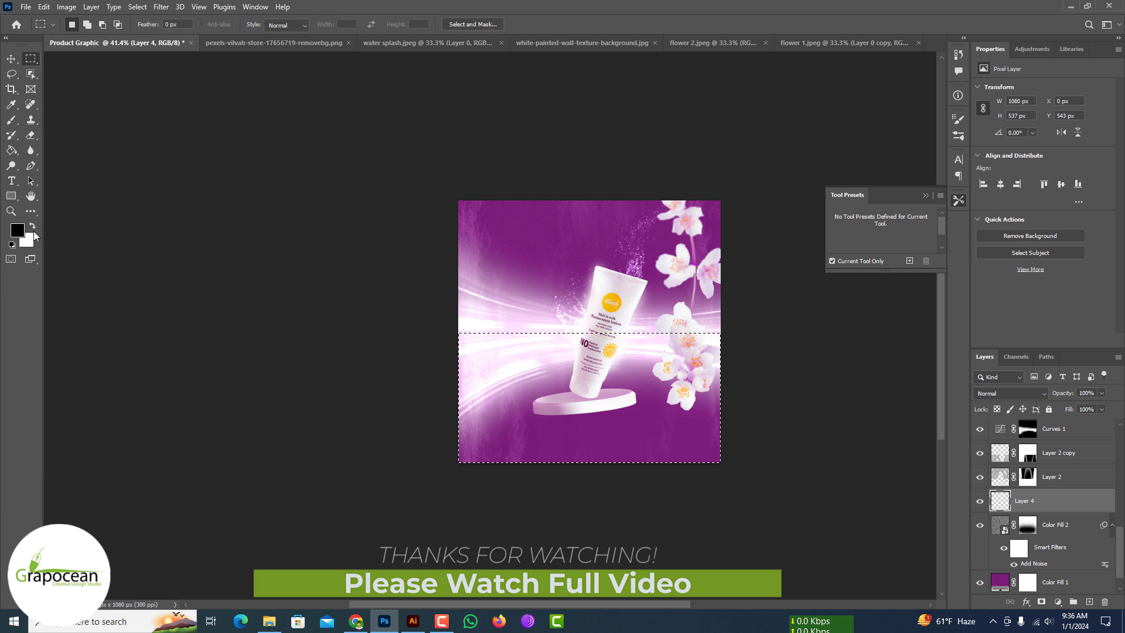
pyautogui.click(161, 7)
pyautogui.moveTo(289, 213)
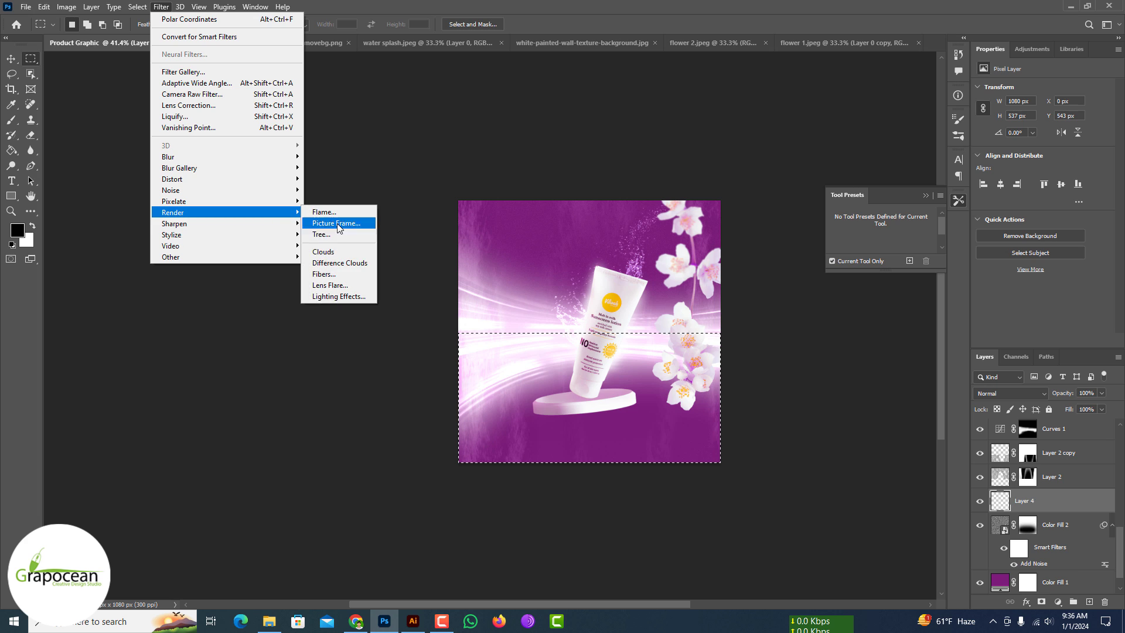
pyautogui.click(358, 252)
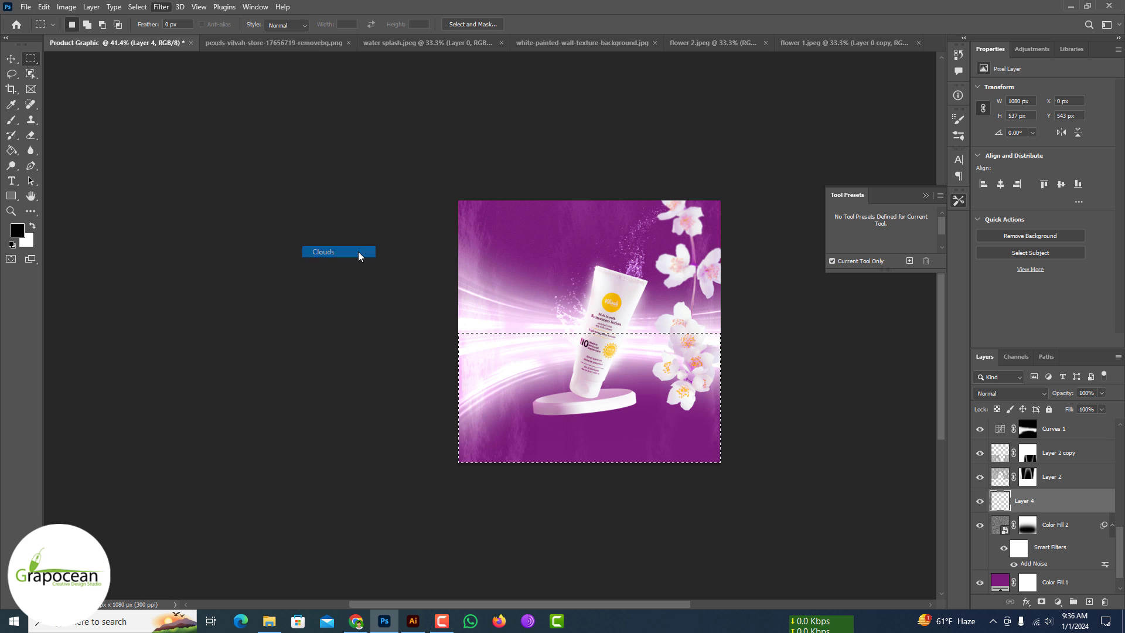
# Apply Difference Clouds to Layer 4's selected area, deselect it, and change the layer's blend mode.
pyautogui.click(160, 7)
pyautogui.moveTo(278, 215)
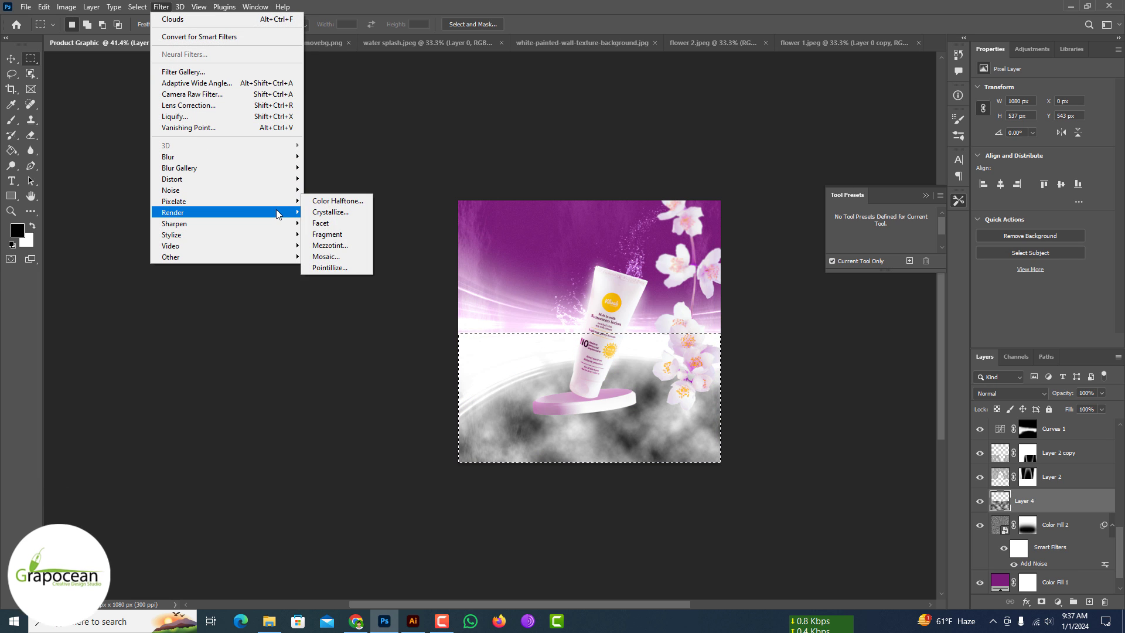
pyautogui.click(357, 259)
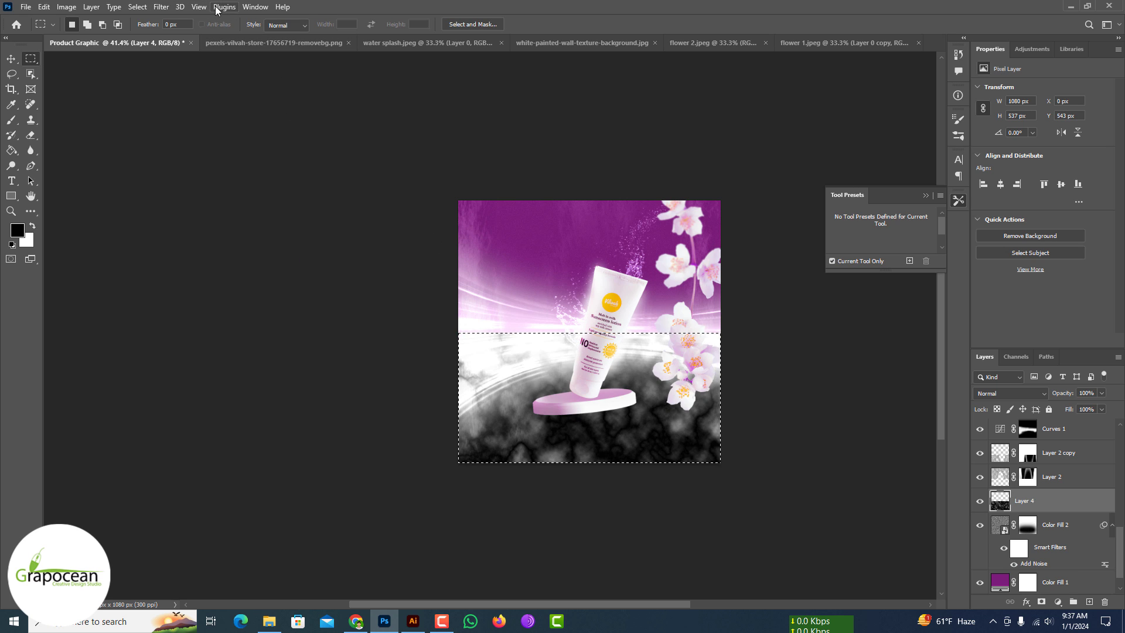
pyautogui.hotkey('ctrl', 'd')
pyautogui.click(1010, 393)
pyautogui.click(960, 334)
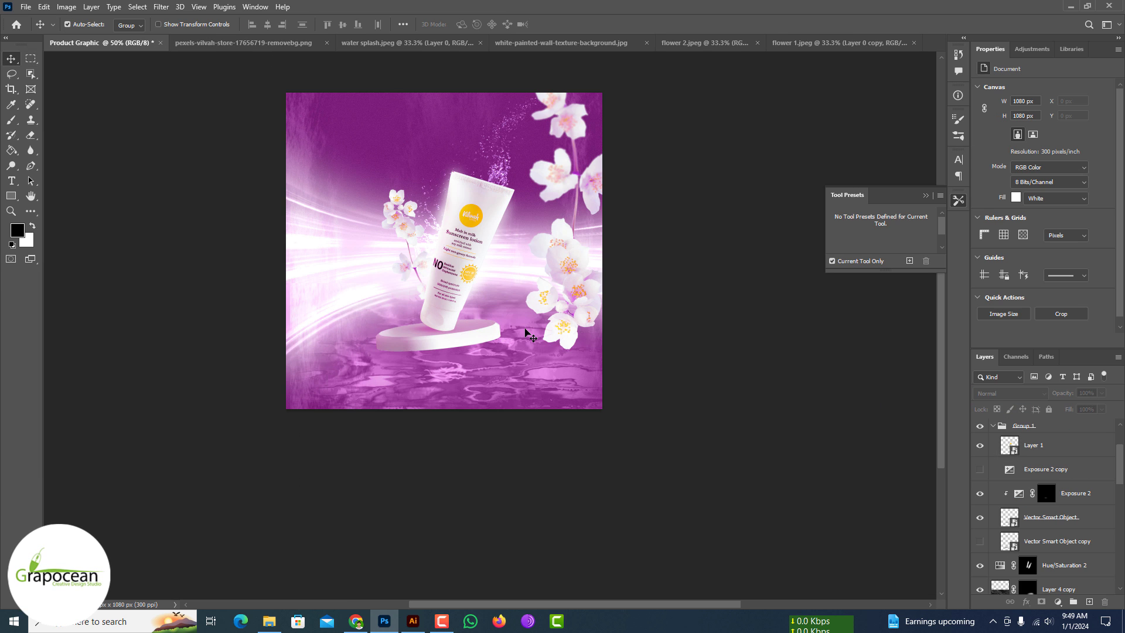
# Duplicate the large flower branch, rotate the copy to about 101°, and place it across the canvas's lower-left corner.
pyautogui.moveTo(563, 288); pyautogui.dragTo(343, 435)
pyautogui.hotkey('ctrl', 't')
pyautogui.moveTo(538, 495); pyautogui.dragTo(539, 268)
pyautogui.moveTo(562, 204); pyautogui.dragTo(564, 532)
pyautogui.scroll(2, 544, 469)
pyautogui.moveTo(506, 355); pyautogui.dragTo(501, 361)
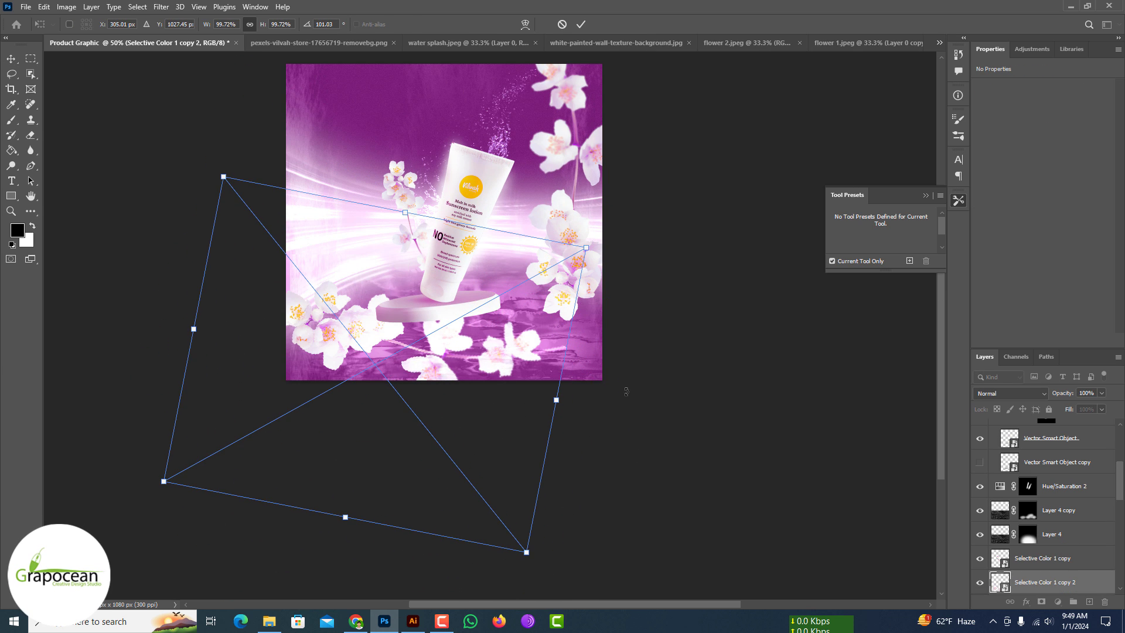
pyautogui.press('Return')
# Bring the flower copy to the front, enlarge it to about 169%, and position it across the bottom foreground.
pyautogui.scroll(-5, 1046, 469)
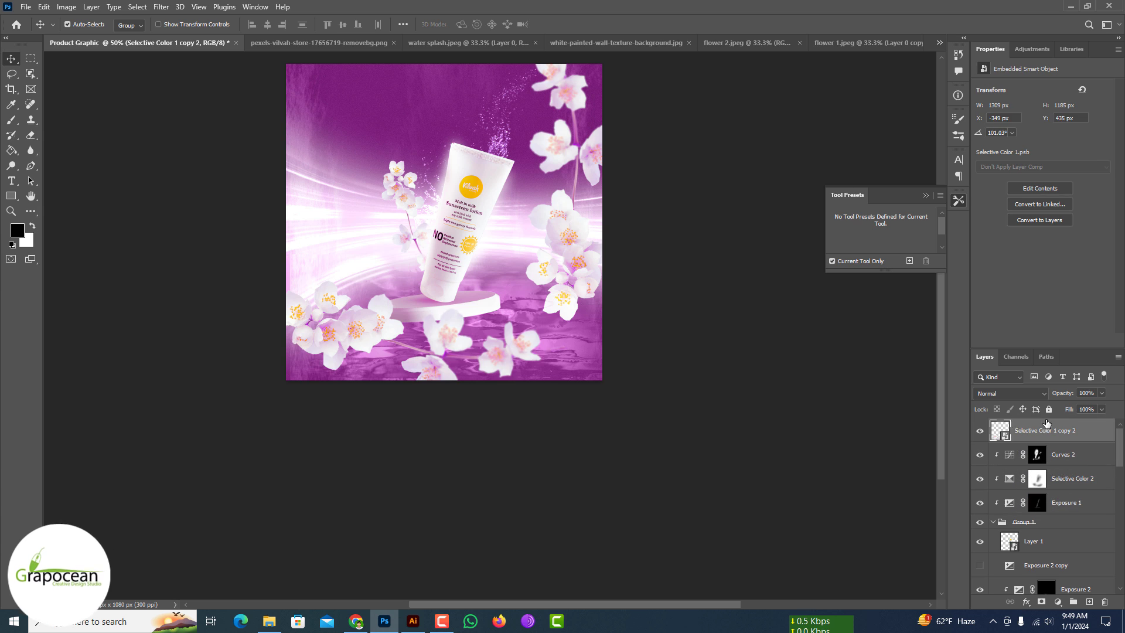
pyautogui.moveTo(392, 329); pyautogui.dragTo(468, 326)
pyautogui.hotkey('ctrl', 't')
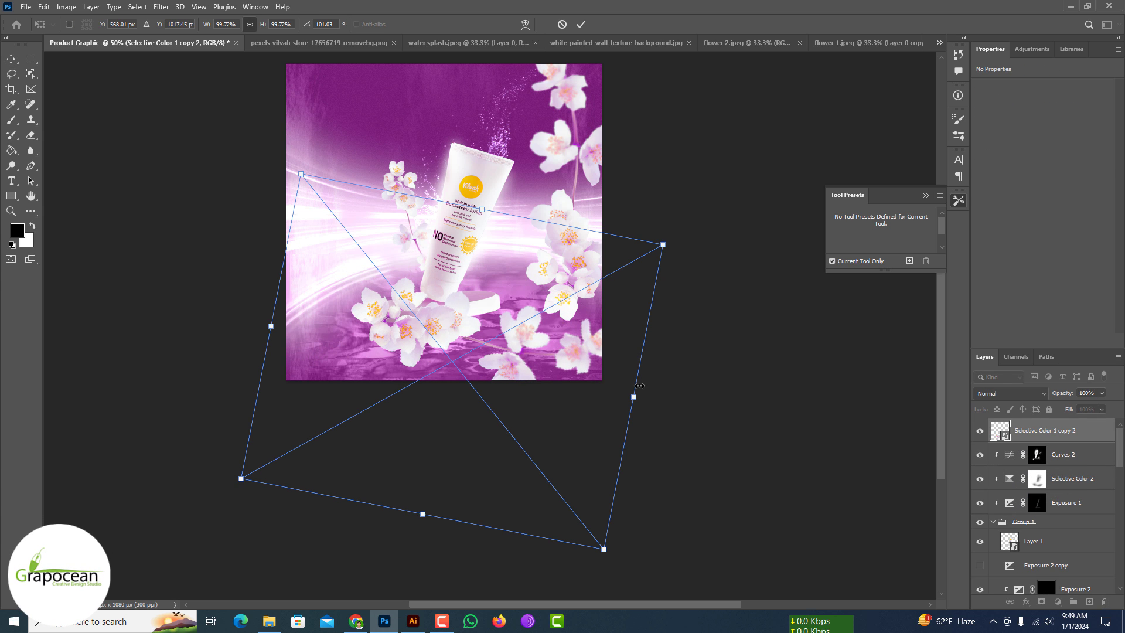
pyautogui.moveTo(635, 395); pyautogui.dragTo(760, 444)
pyautogui.moveTo(487, 370); pyautogui.dragTo(421, 380)
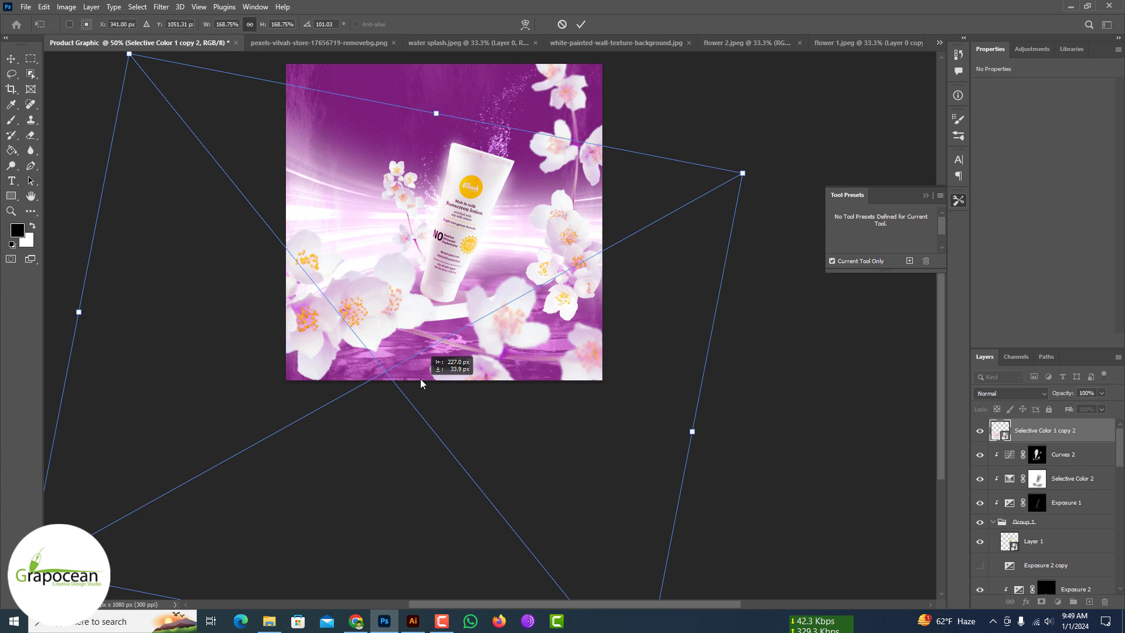
pyautogui.press('Return')
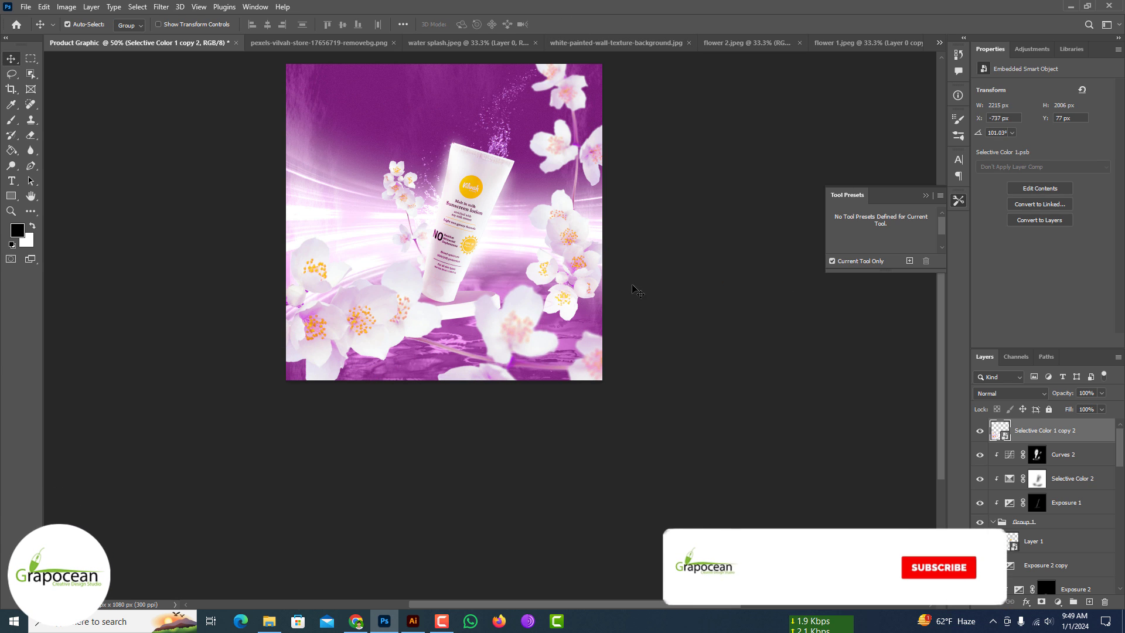
pyautogui.moveTo(637, 291); pyautogui.dragTo(486, 105)
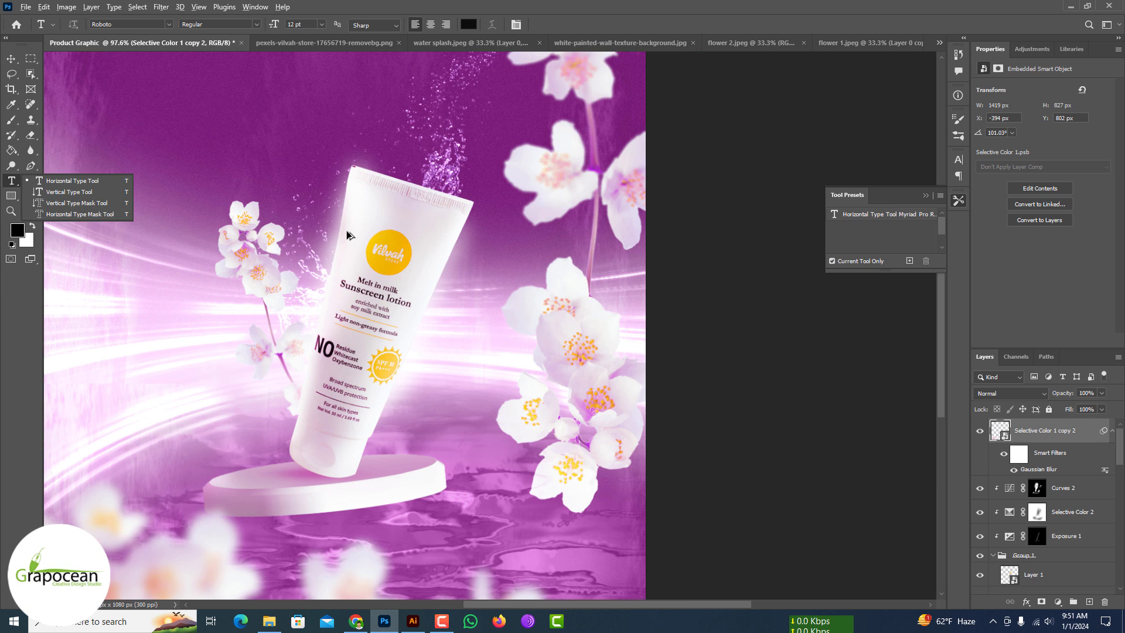
# Add the point text "Sunscreen Lotion" above the tube.
pyautogui.click(315, 175)
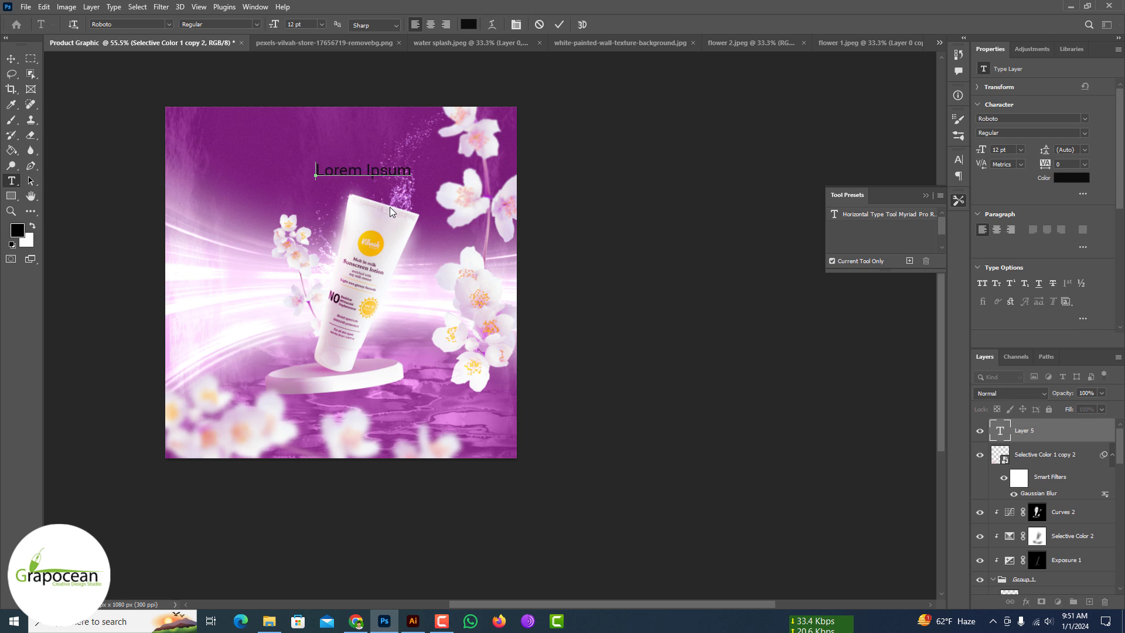
pyautogui.press('BackSpace')
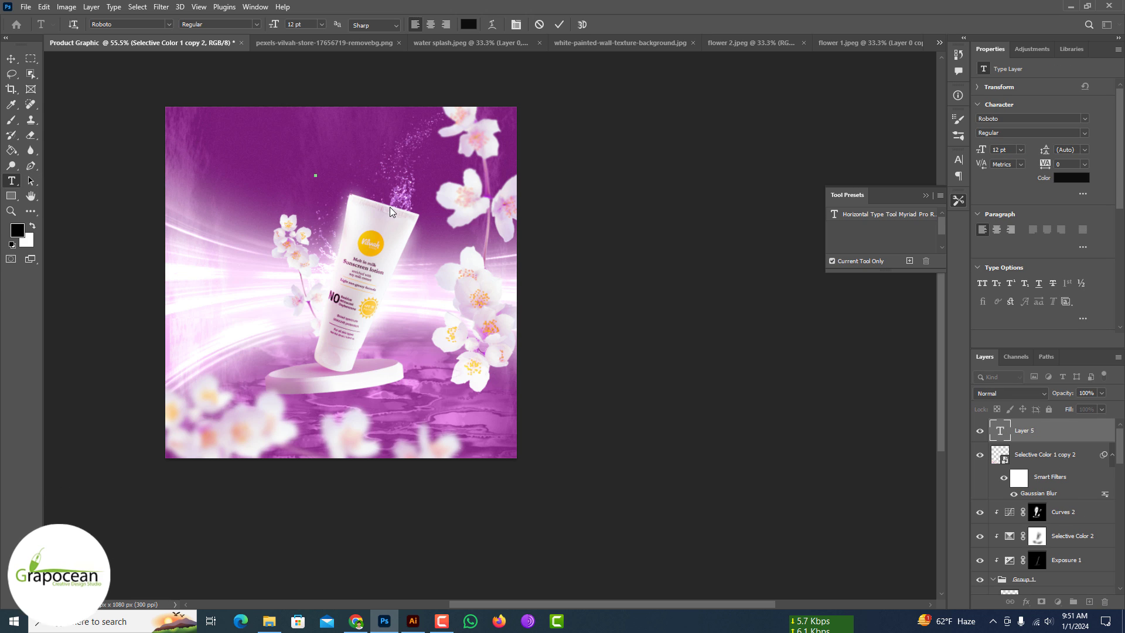
pyautogui.write('Sunscreen')
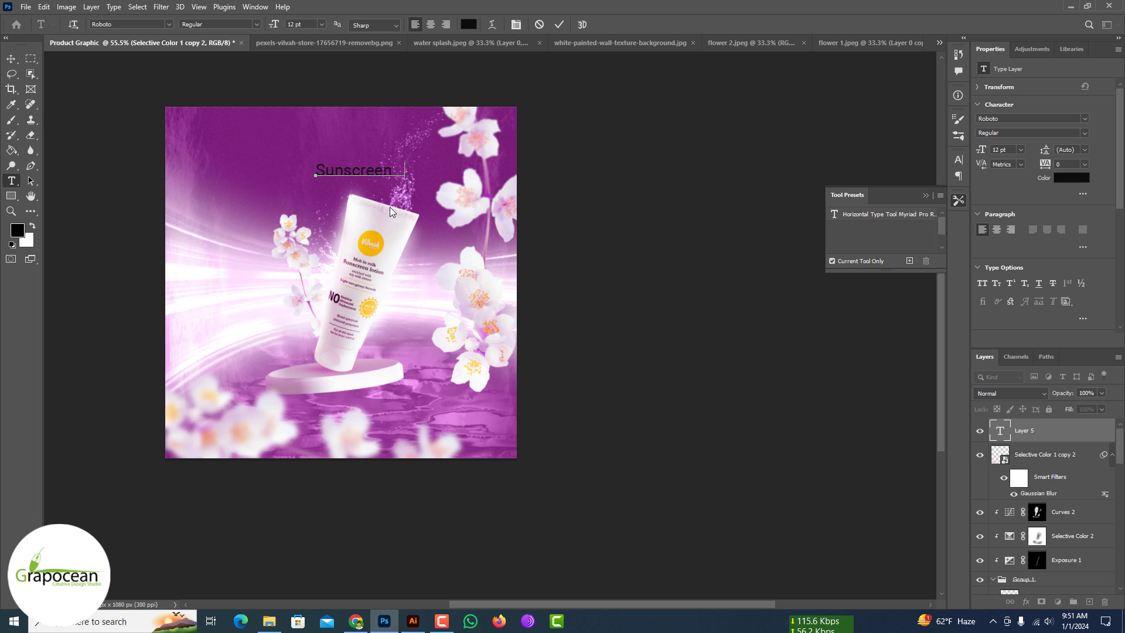
pyautogui.write(' Lotion')
# Color the entire "Sunscreen Lotion" text near-white, #fcfcfc.
pyautogui.hotkey('ctrl', 'a')
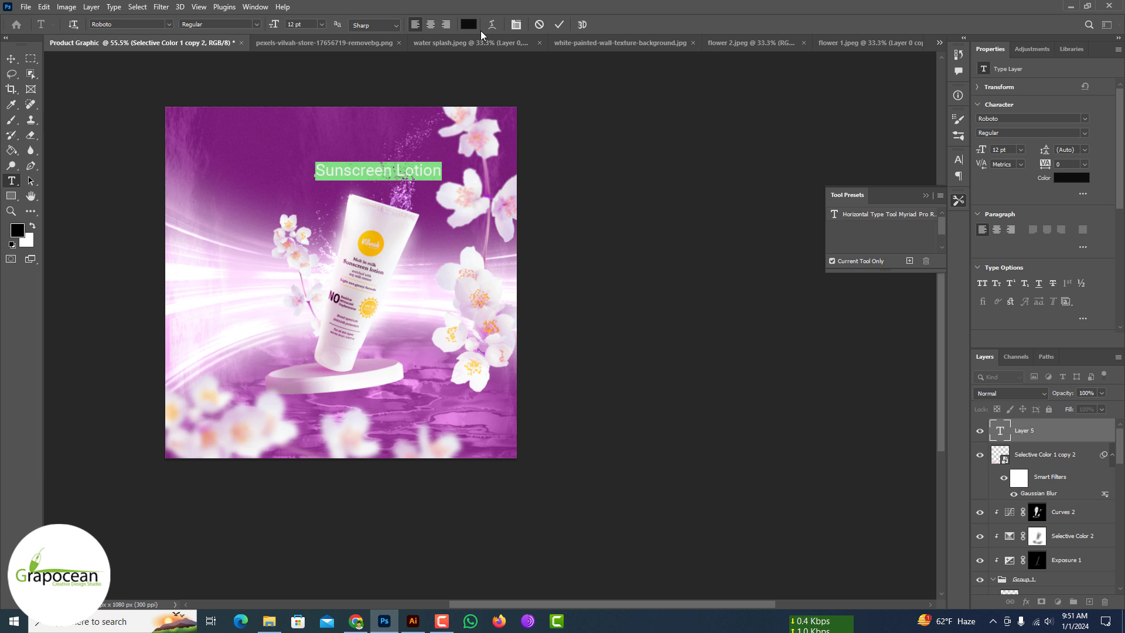
pyautogui.click(468, 24)
pyautogui.click(253, 267)
pyautogui.click(776, 533)
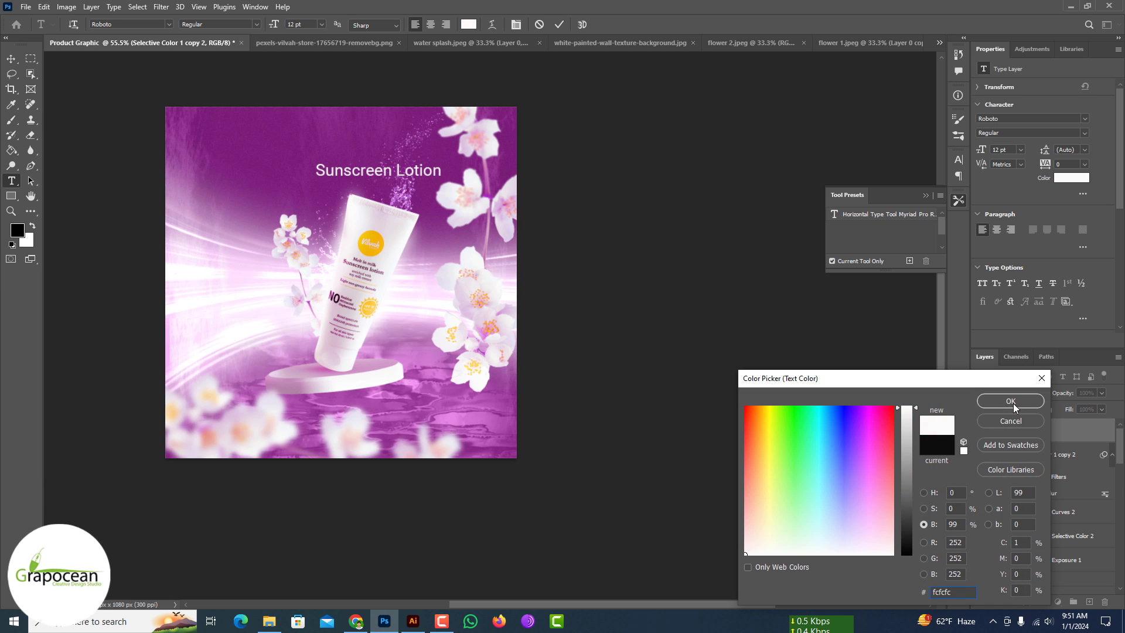
pyautogui.click(1009, 400)
# Set the title font to Bebas and move the text up and left above the tube.
pyautogui.click(170, 24)
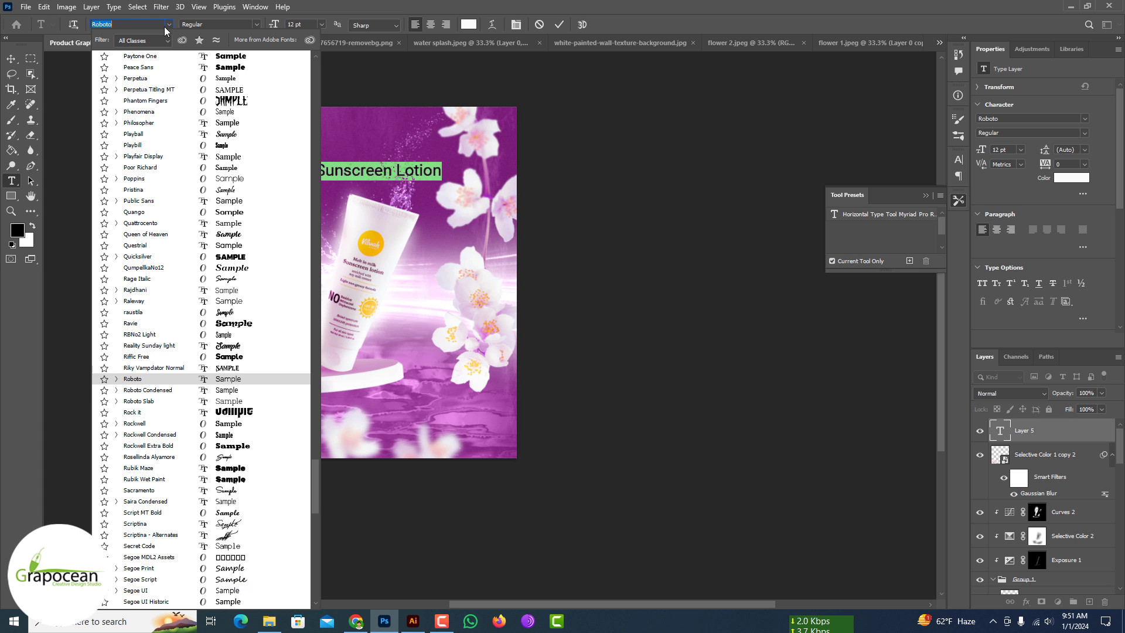
pyautogui.scroll(8, 235, 73)
pyautogui.moveTo(321, 420); pyautogui.dragTo(320, 53)
pyautogui.click(277, 73)
pyautogui.click(11, 59)
pyautogui.moveTo(367, 171); pyautogui.dragTo(332, 162)
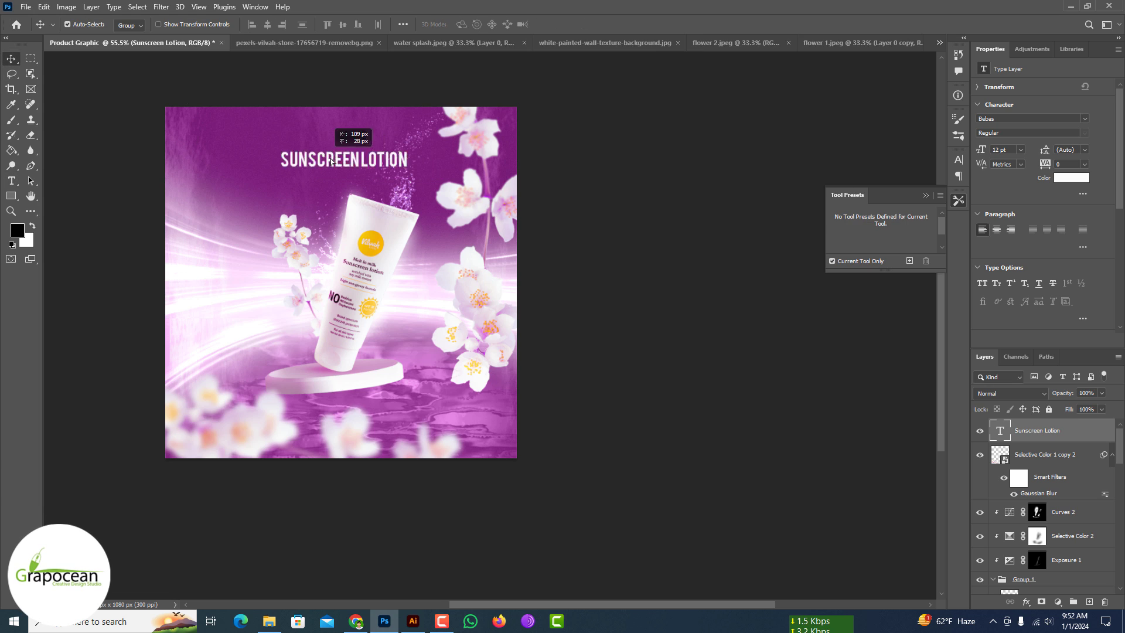
# Set the whole "Sunscreen Lotion" title in Helvetica Bold at 18 pt.
pyautogui.click(12, 180)
pyautogui.click(398, 142)
pyautogui.hotkey('ctrl', 'a')
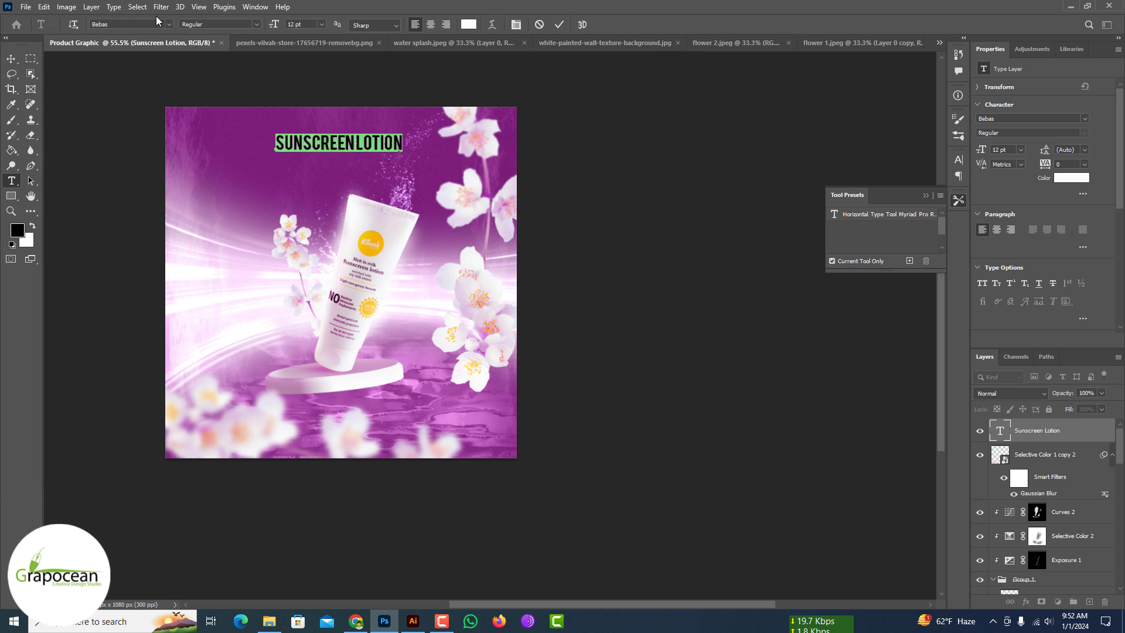
pyautogui.click(169, 25)
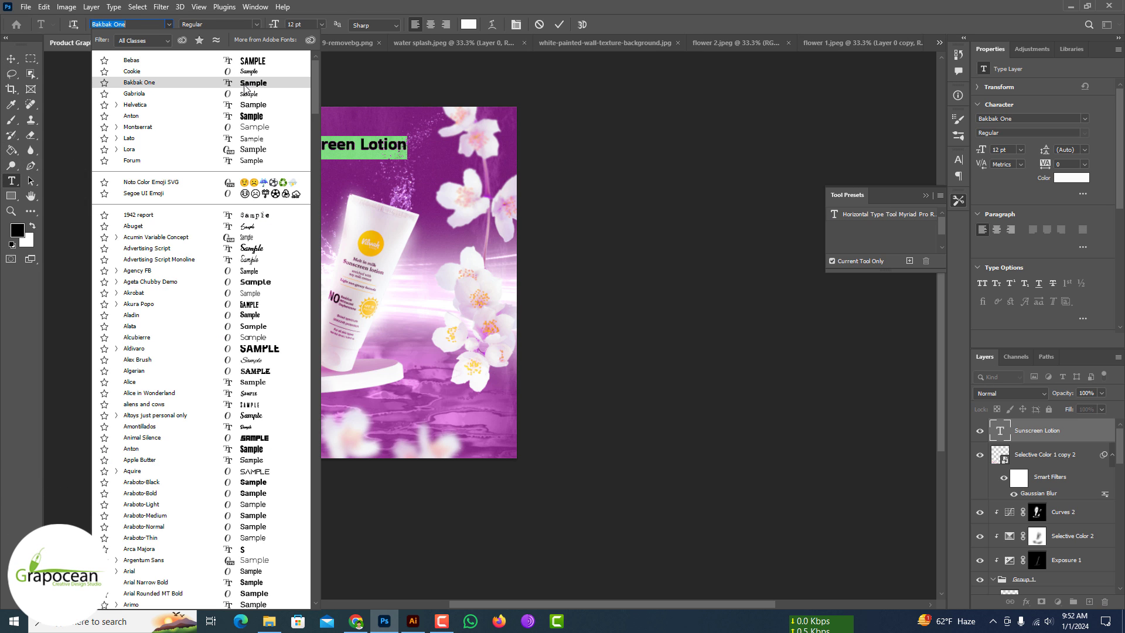
pyautogui.click(246, 104)
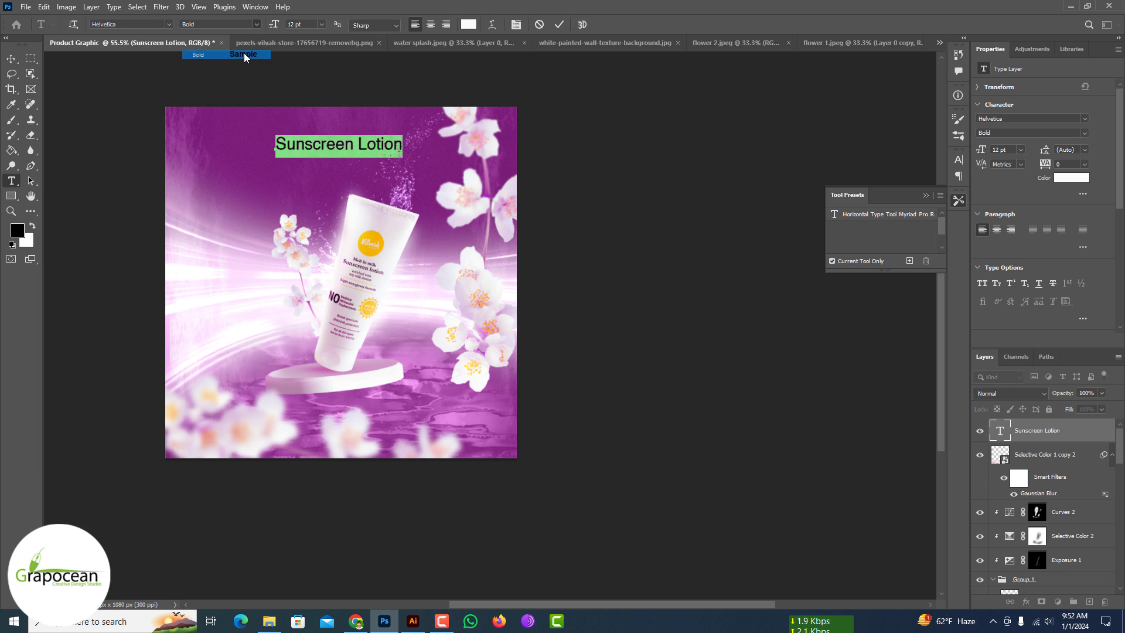
pyautogui.hotkey('ctrl', 'shift', '.')
pyautogui.hotkey('ctrl', 'shift', '.')
pyautogui.hotkey('ctrl', 'shift', '.')
pyautogui.hotkey('ctrl', 'shift', '.')
pyautogui.hotkey('ctrl', 'shift', '.')
pyautogui.hotkey('ctrl', 'shift', '.')
# Set the title's kerning to Optical, leading to Auto and vertical scale to 110%, and center the text above the tube.
pyautogui.click(958, 159)
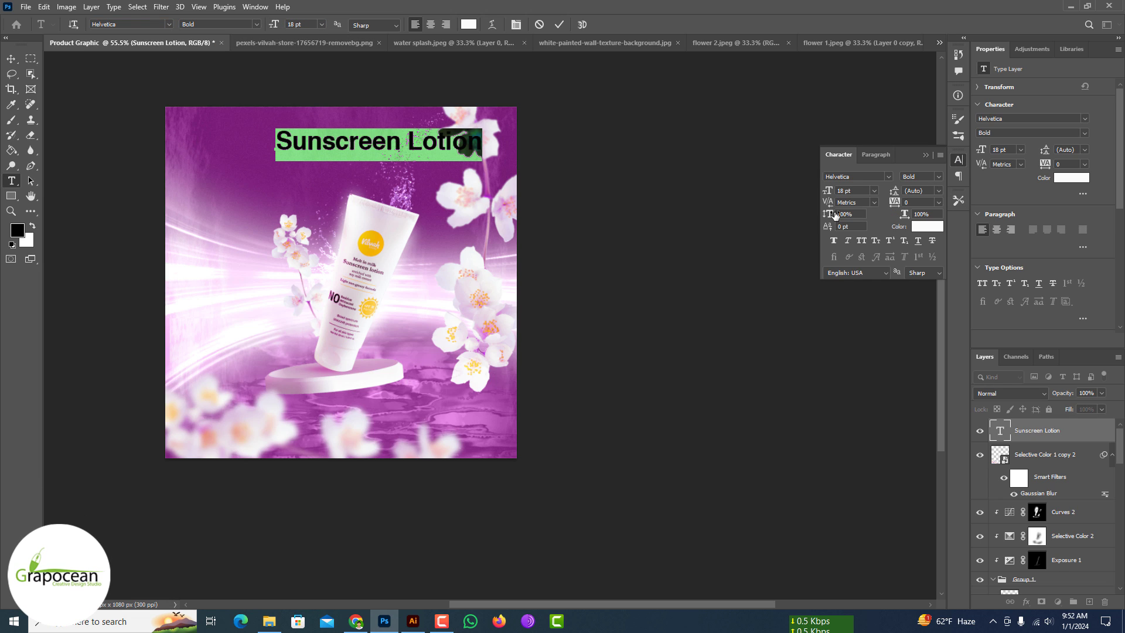
pyautogui.click(873, 202)
pyautogui.click(849, 221)
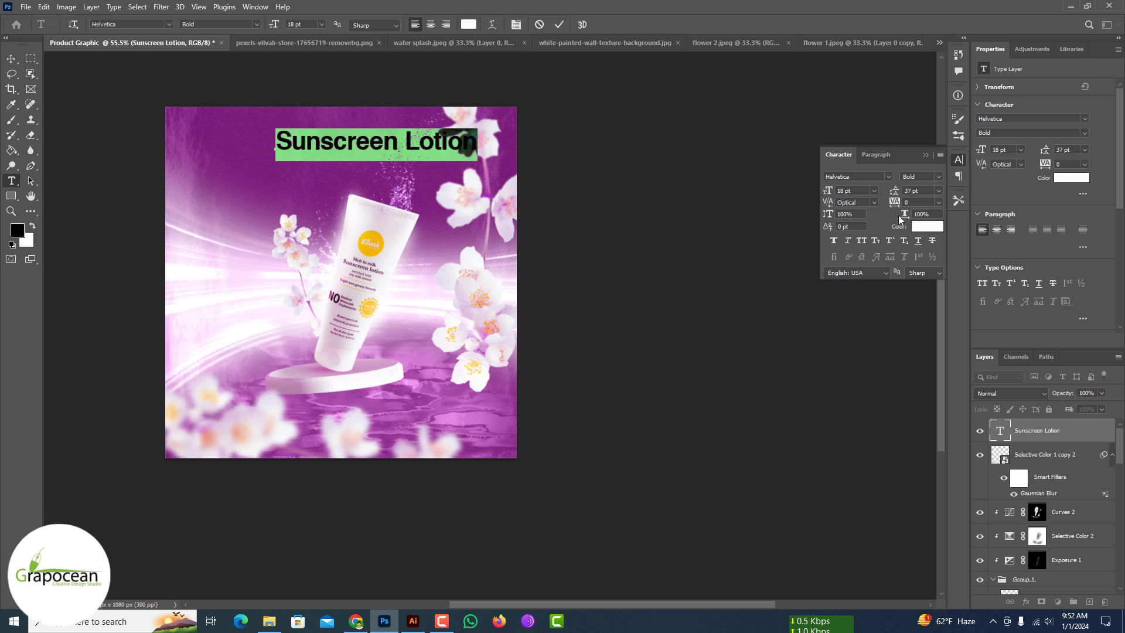
pyautogui.click(938, 190)
pyautogui.click(913, 201)
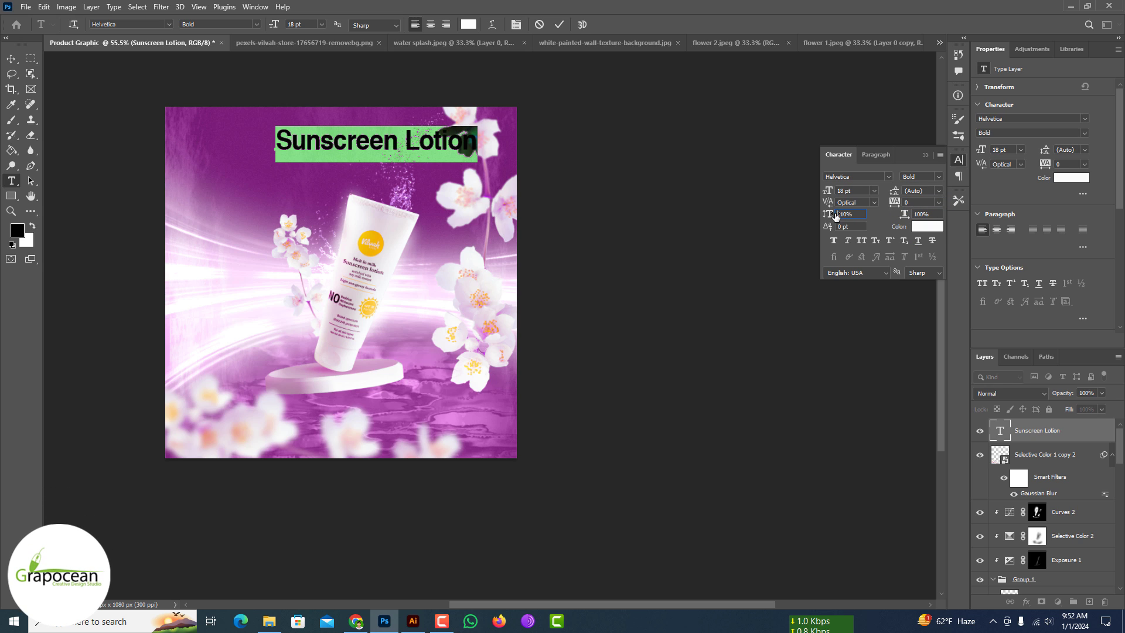
pyautogui.hotkey('ctrl', 'Return')
pyautogui.press('v')
pyautogui.moveTo(406, 150); pyautogui.dragTo(364, 153)
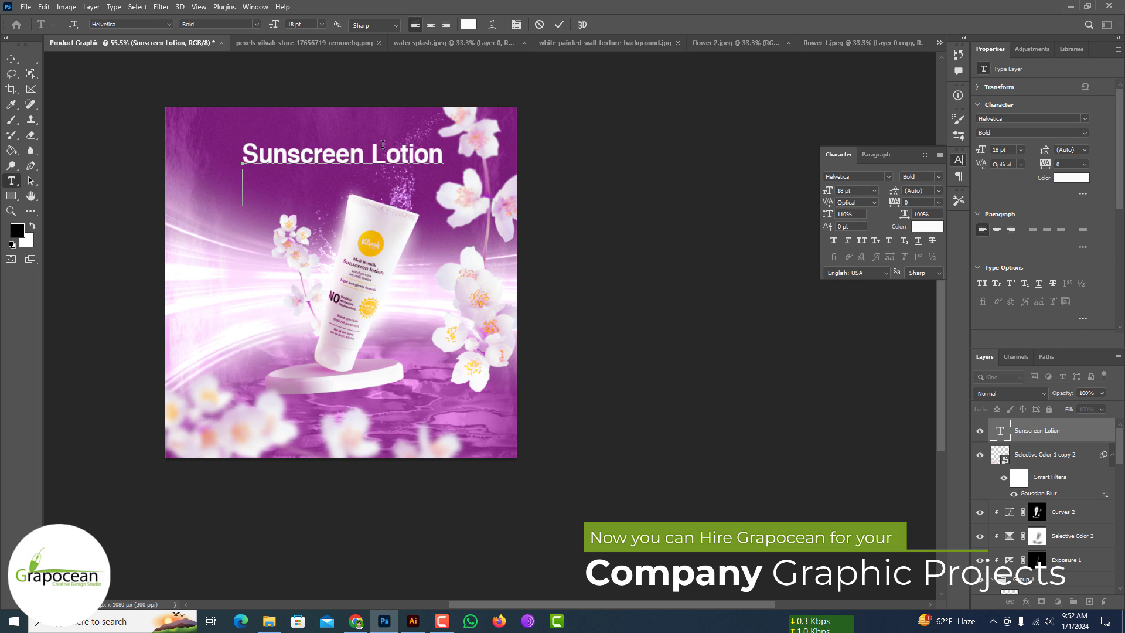
# Break the title into two lines and set the word "Sunscreen" in the Cookie font at about 32 pt.
pyautogui.moveTo(319, 187); pyautogui.dragTo(225, 153)
pyautogui.moveTo(370, 155); pyautogui.dragTo(201, 148)
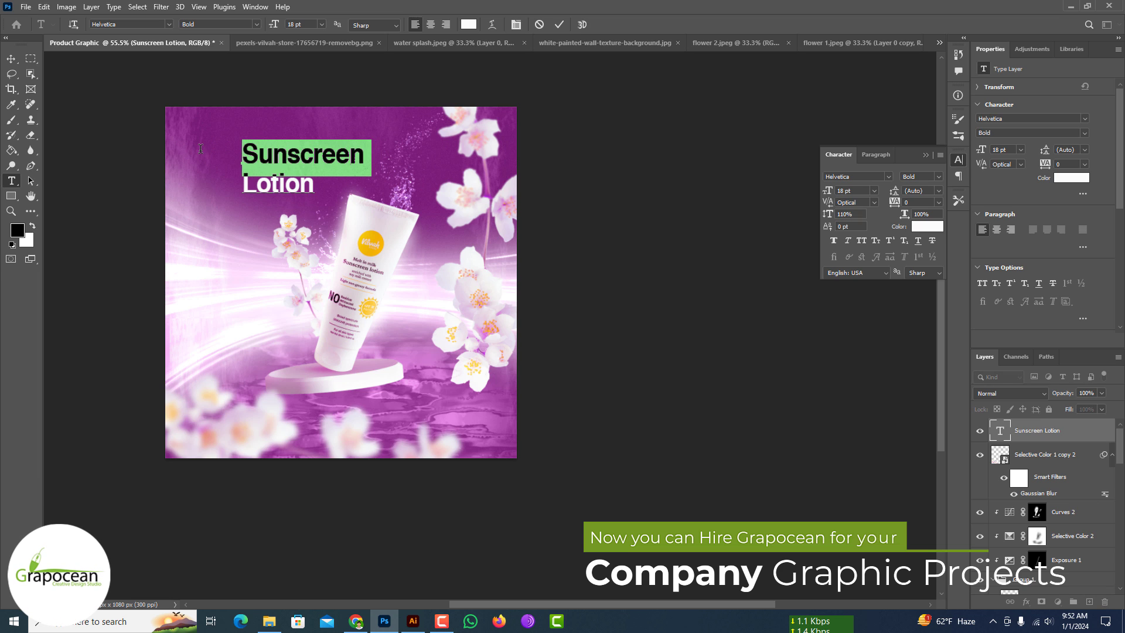
pyautogui.click(168, 24)
pyautogui.click(171, 80)
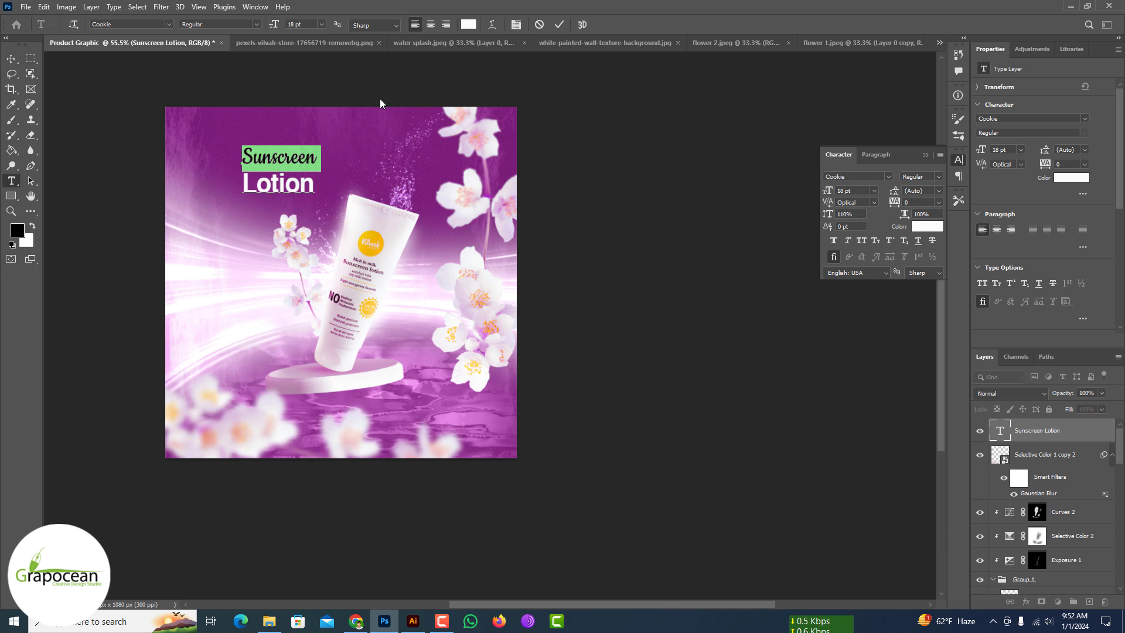
pyautogui.moveTo(274, 24); pyautogui.dragTo(280, 25)
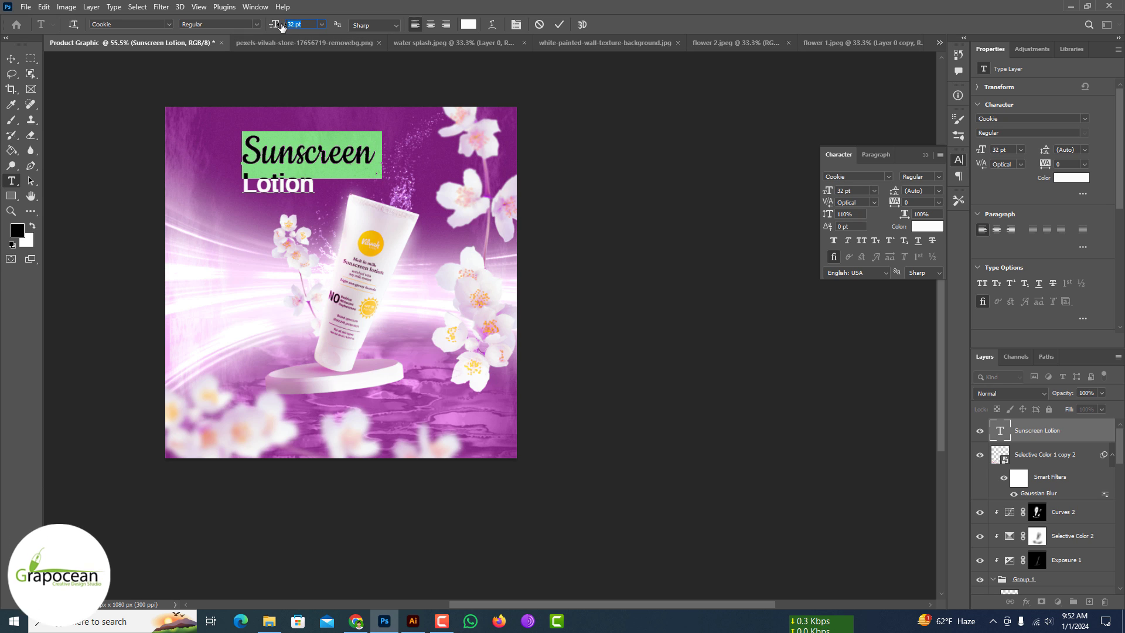
# Set the word "Lotion" in all caps and enlarge it to 24 pt.
pyautogui.click(333, 199)
pyautogui.doubleClick(333, 200)
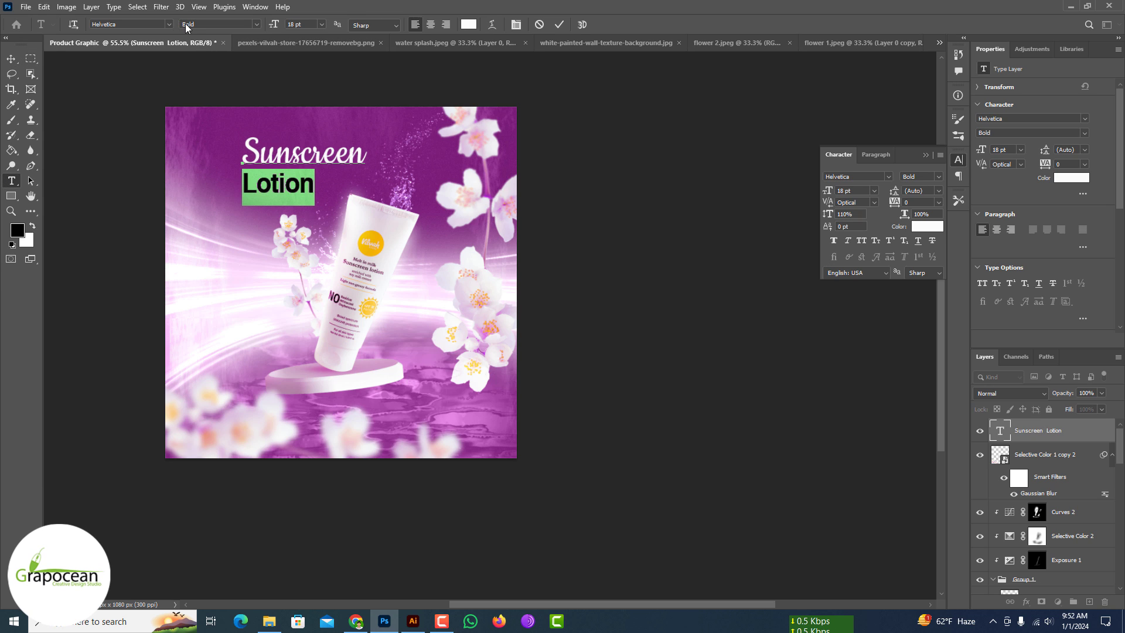
pyautogui.moveTo(274, 24); pyautogui.dragTo(279, 35)
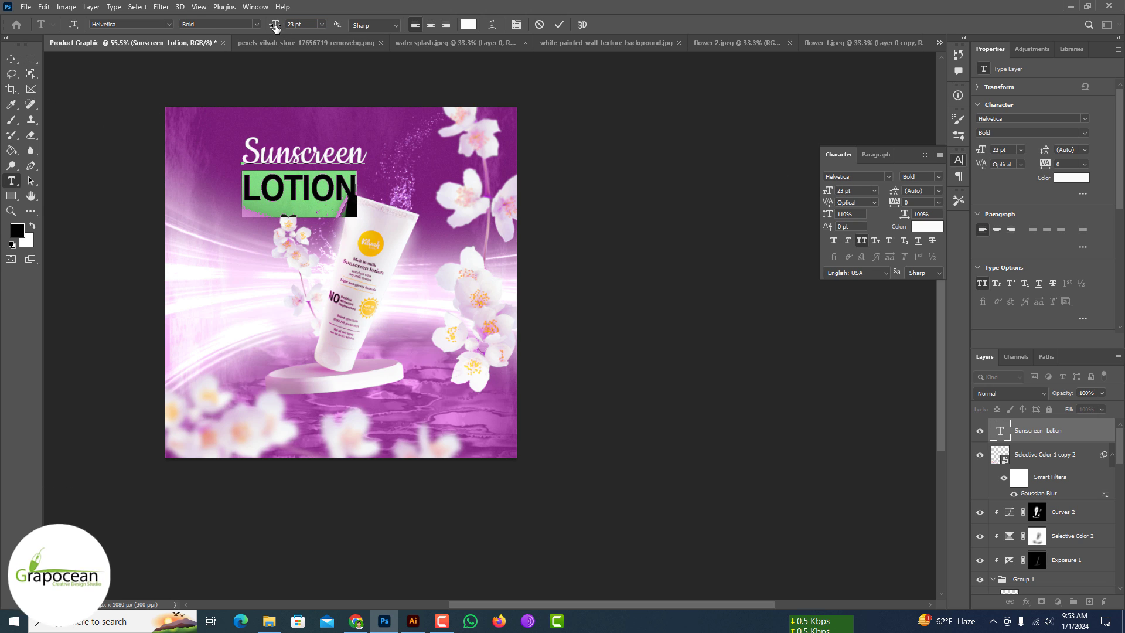
pyautogui.moveTo(275, 30); pyautogui.dragTo(276, 30)
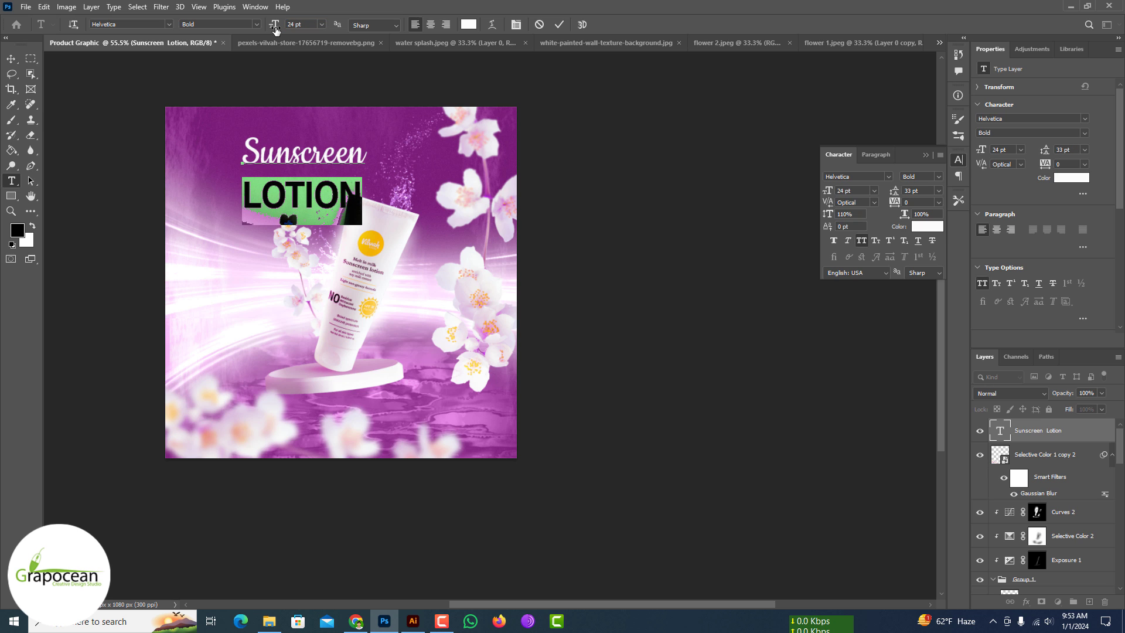
# Tighten the leading between the two title lines and move the title toward the canvas's upper-left area.
pyautogui.hotkey('alt', 'Up')
pyautogui.hotkey('alt', 'Up')
pyautogui.hotkey('alt', 'Up')
pyautogui.hotkey('alt', 'Up')
pyautogui.hotkey('alt', 'Up')
pyautogui.click(11, 59)
pyautogui.moveTo(345, 197); pyautogui.dragTo(312, 194)
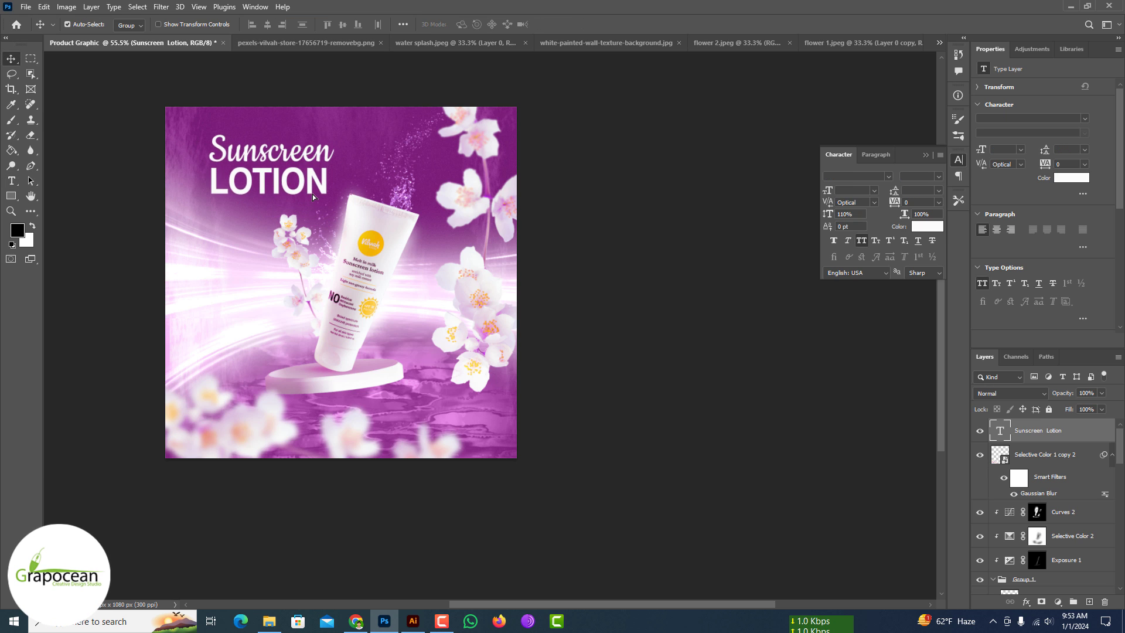
pyautogui.scroll(-2, 369, 249)
pyautogui.scroll(2, 308, 222)
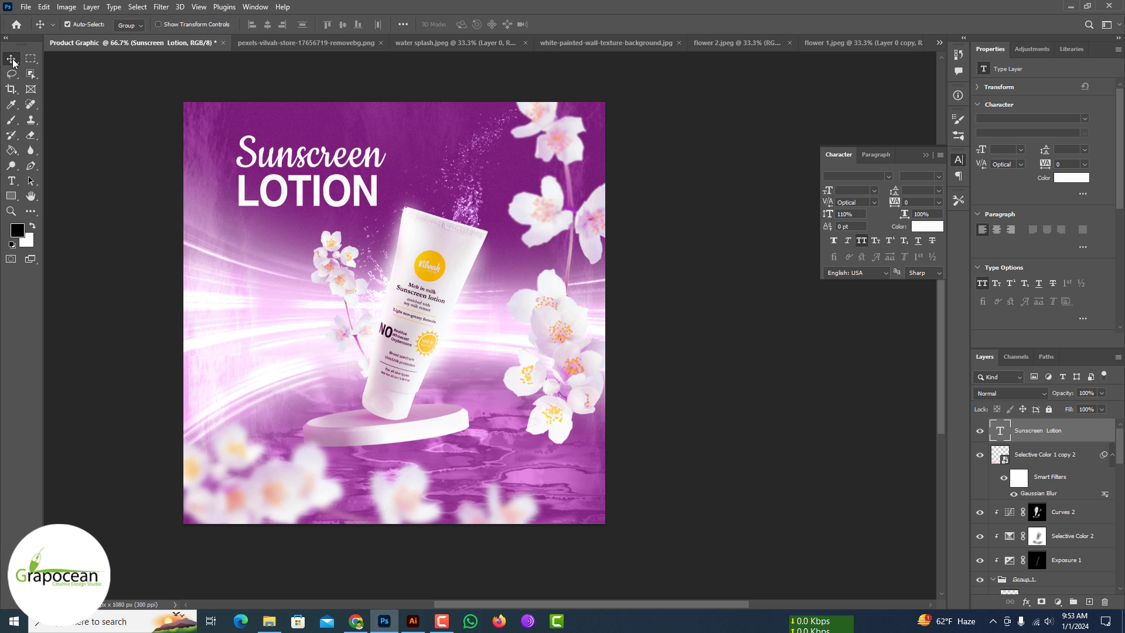
# Show the layout guides over the sunscreen composition.
pyautogui.scroll(-2, 502, 299)
pyautogui.hotkey('ctrl', ';')
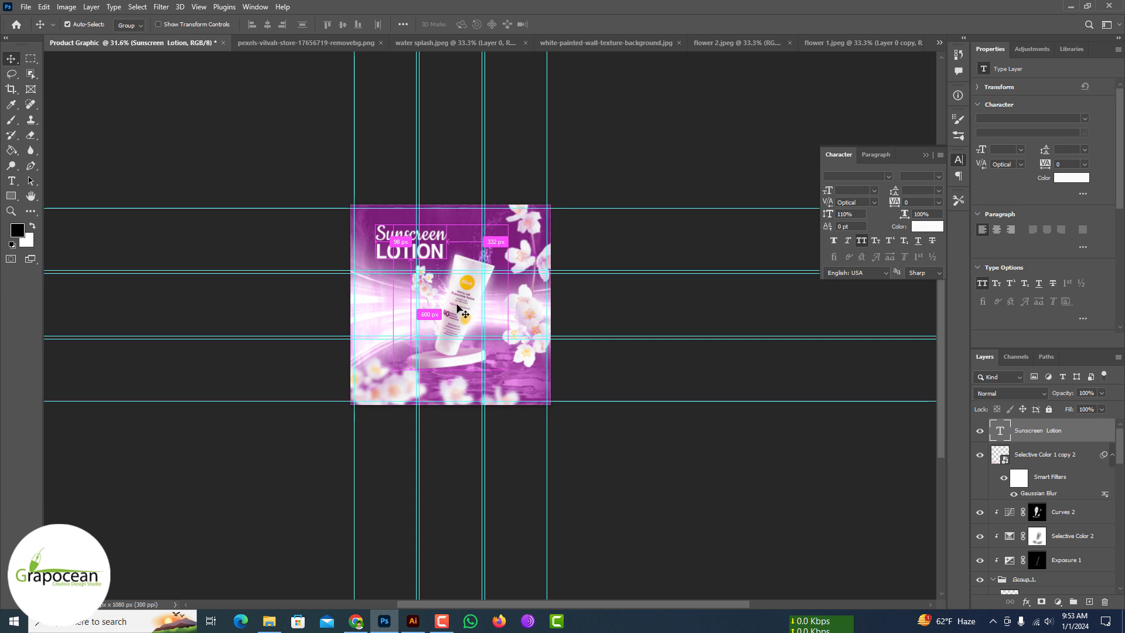
pyautogui.scroll(1, 402, 245)
pyautogui.scroll(2, 402, 245)
# Select the tube and podium layers together, including Curves 2, Selective Color 2, Exposure 1, the collapsed Group 1 and Hue/Saturation 2.
pyautogui.click(1037, 536)
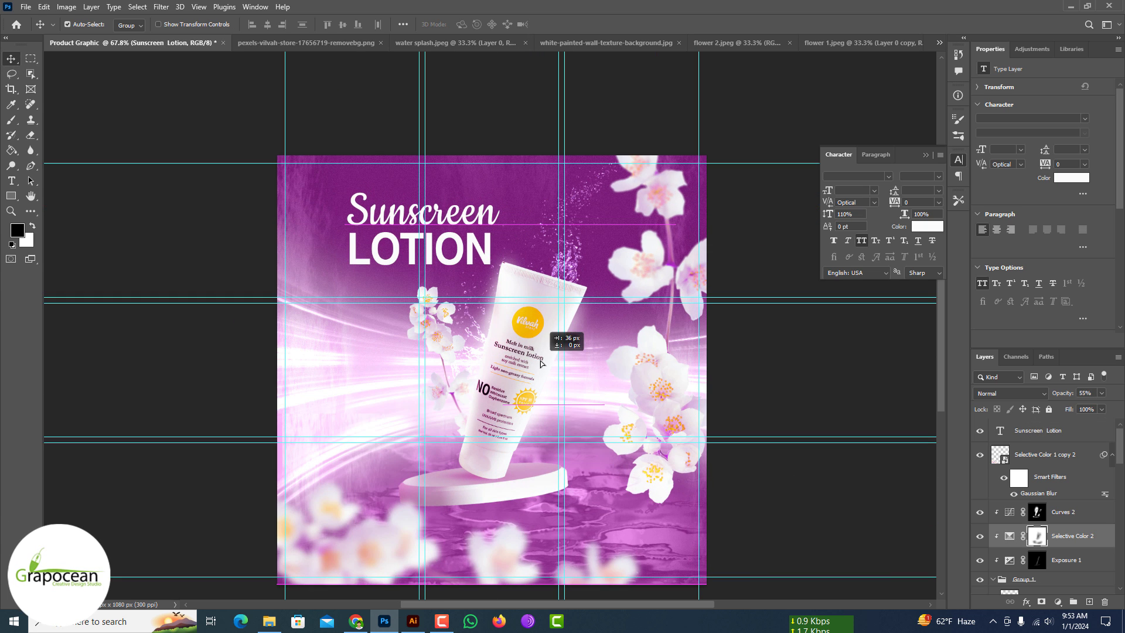
pyautogui.scroll(-2, 1054, 523)
pyautogui.click(1057, 514)
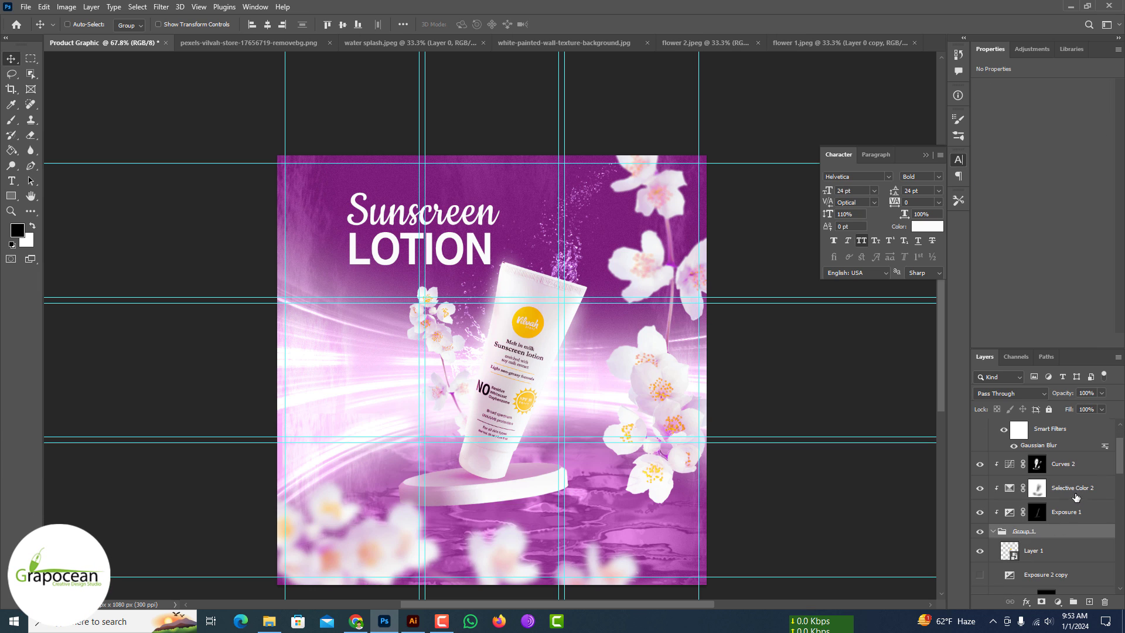
pyautogui.keyDown('ctrl'); pyautogui.click(1077, 492); pyautogui.keyUp('ctrl')
pyautogui.click(980, 552)
pyautogui.click(980, 552)
pyautogui.keyDown('ctrl'); pyautogui.click(1061, 554); pyautogui.keyUp('ctrl')
pyautogui.scroll(-3, 1066, 555)
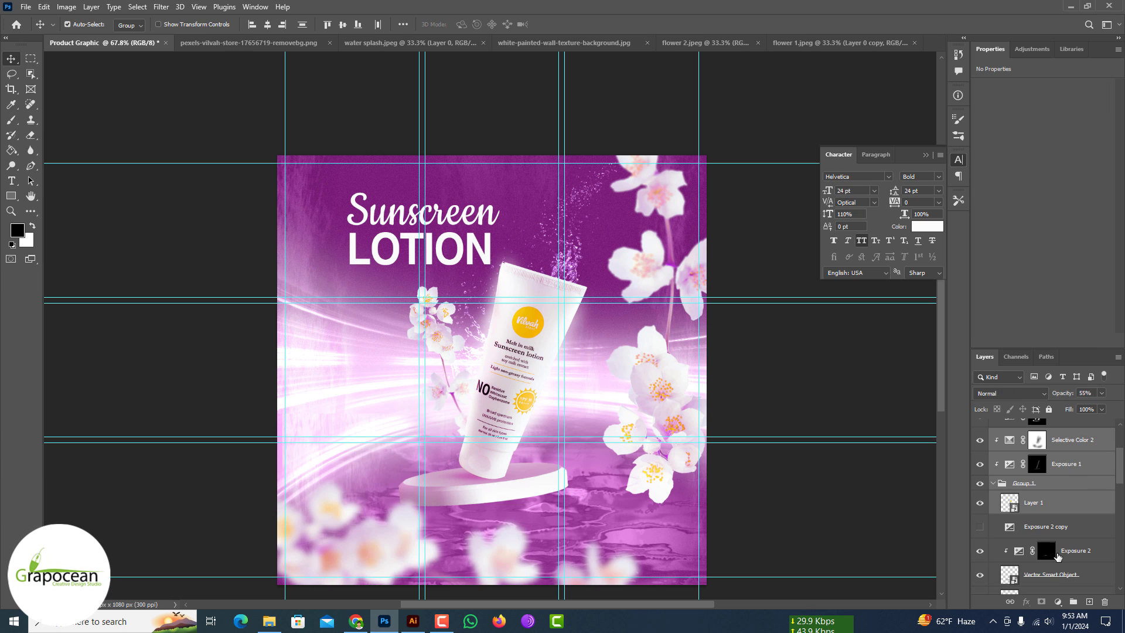
pyautogui.scroll(1, 1066, 556)
pyautogui.click(993, 482)
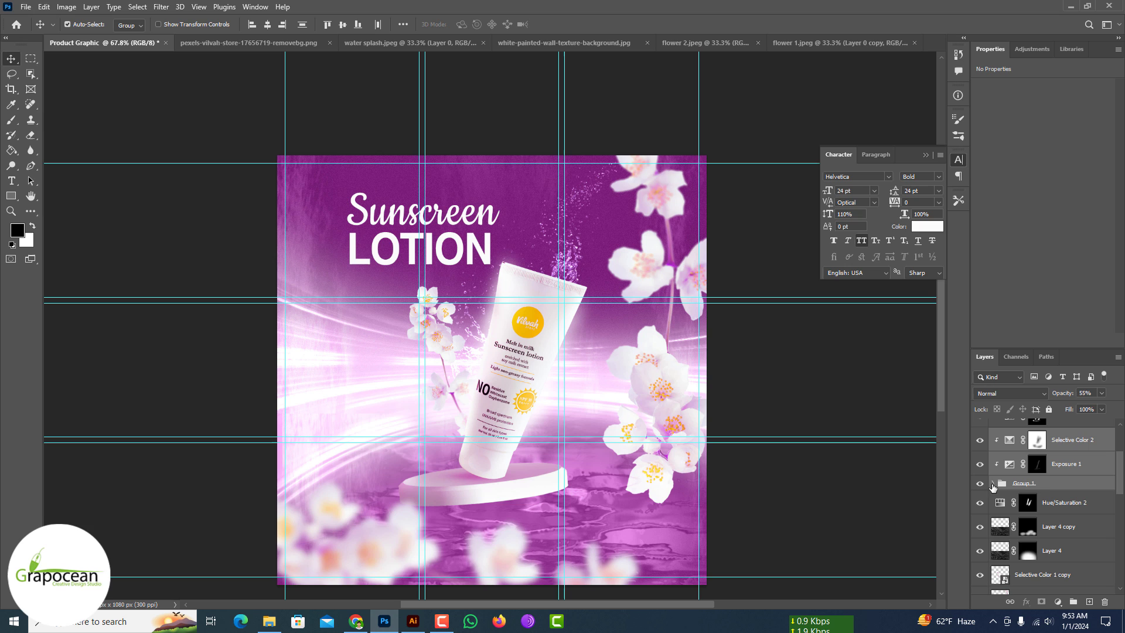
pyautogui.click(1053, 485)
pyautogui.scroll(3, 1061, 486)
pyautogui.keyDown('shift'); pyautogui.click(1062, 486); pyautogui.keyUp('shift')
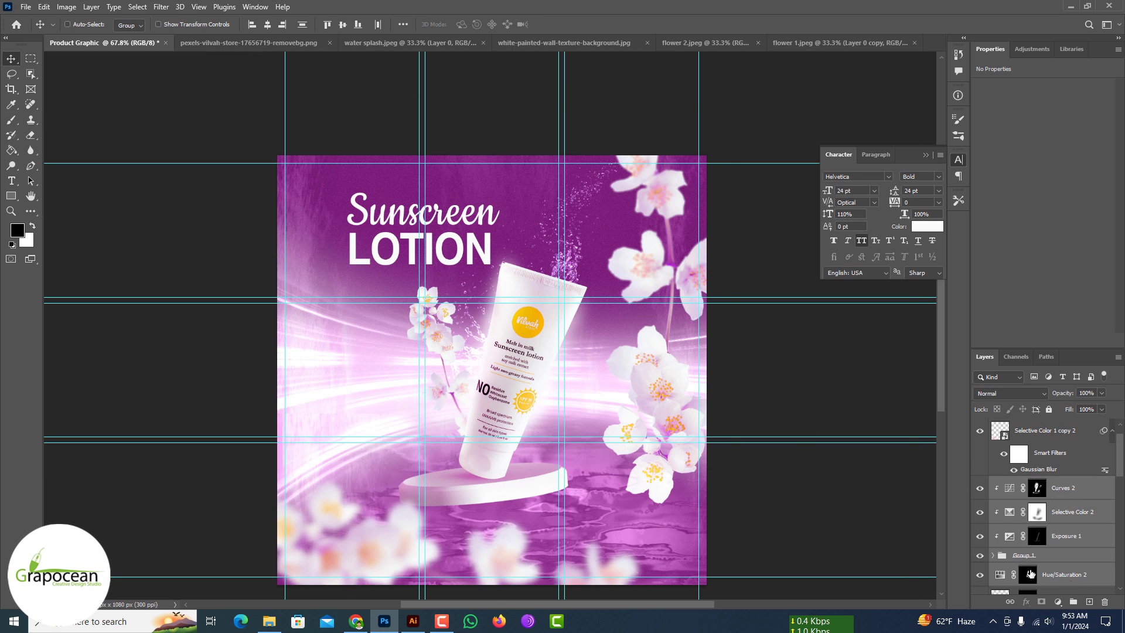
# Free-transform the selected product layers, scaling them to about 112.88% and shifting the tube and podium right of the title.
pyautogui.hotkey('ctrl', 't')
pyautogui.moveTo(521, 343)
pyautogui.mouseDown()
pyautogui.moveTo(546, 345)
pyautogui.moveTo(537, 345)
pyautogui.mouseUp()
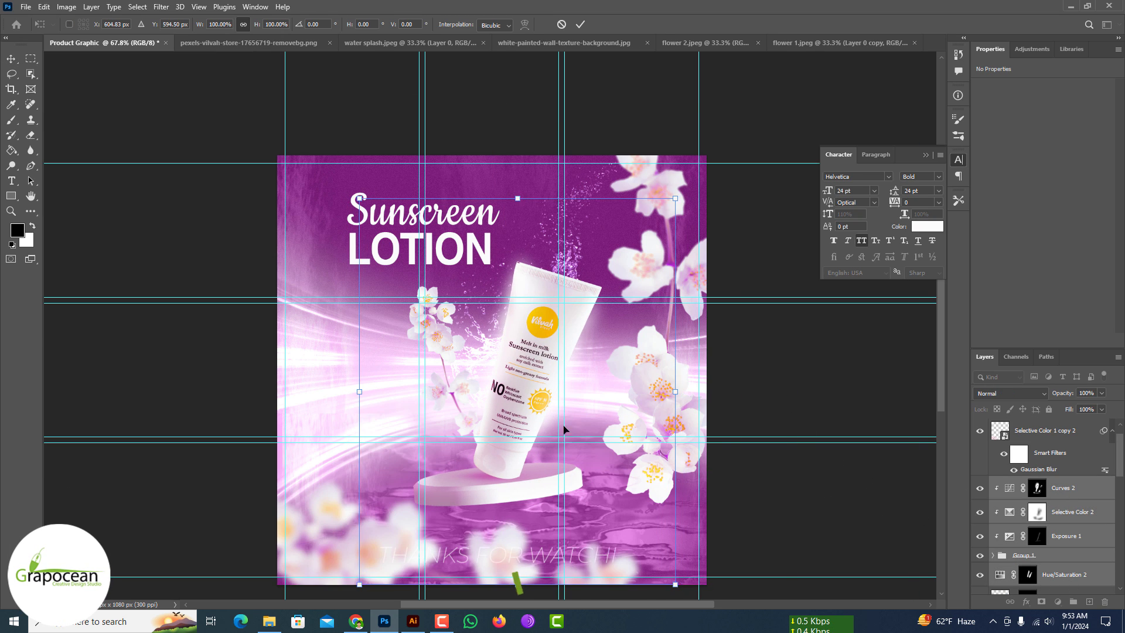
pyautogui.scroll(-4, 557, 426)
pyautogui.moveTo(628, 522); pyautogui.dragTo(634, 533)
pyautogui.moveTo(519, 439); pyautogui.dragTo(507, 445)
pyautogui.click(580, 24)
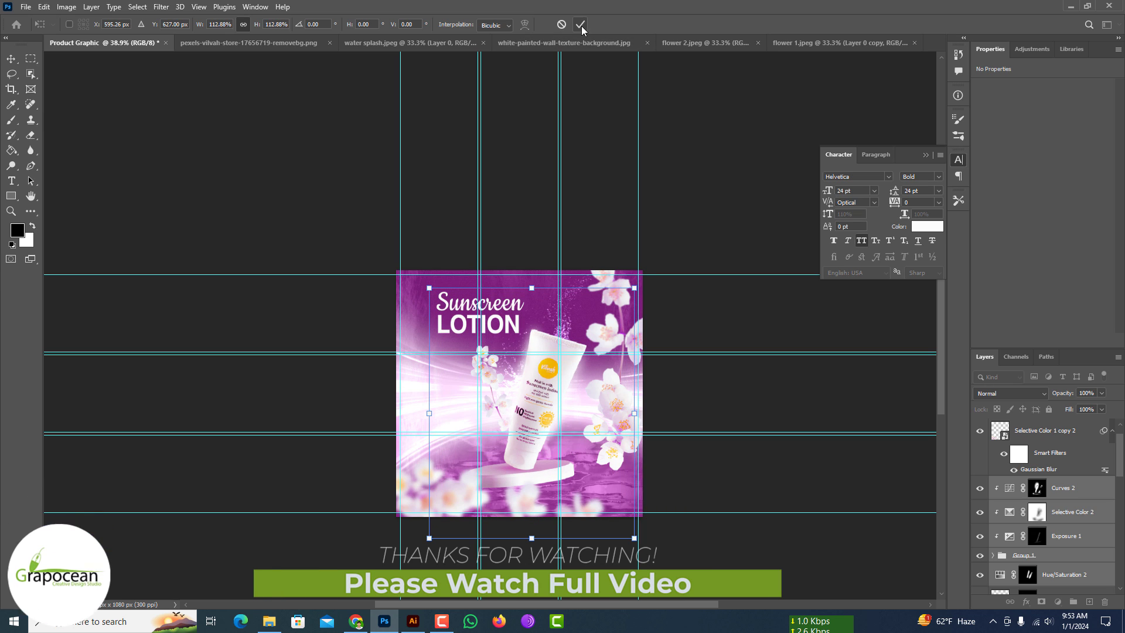
# Hide the guides and review the enlarged tube against the whole composition.
pyautogui.hotkey('ctrl', ';')
pyautogui.hotkey('ctrl', '+')
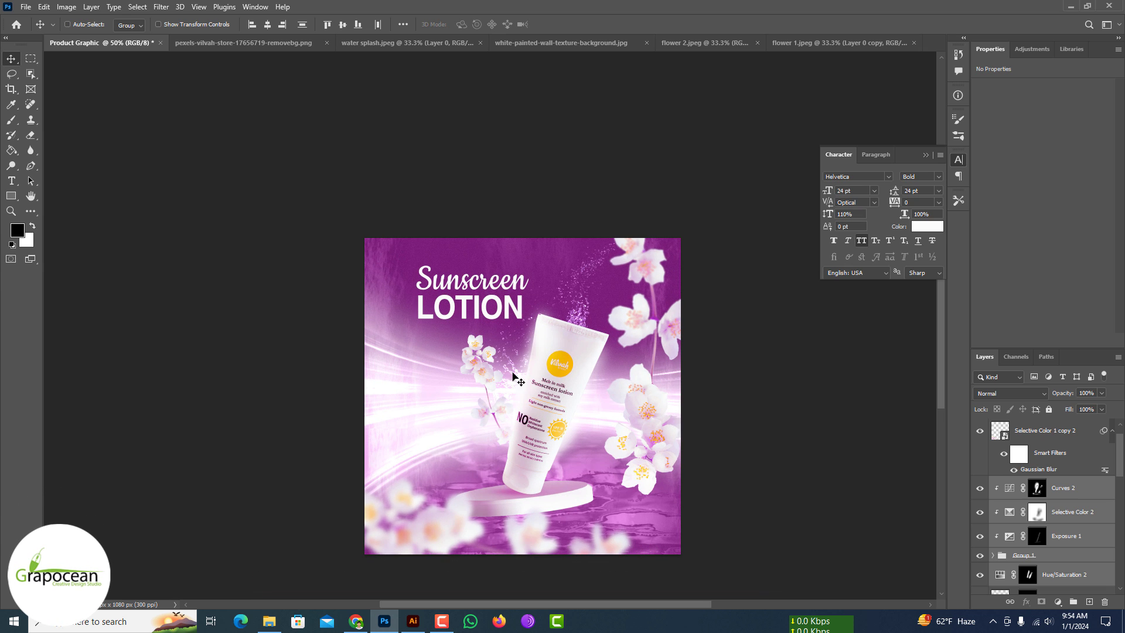
pyautogui.hotkey('ctrl', '+')
pyautogui.scroll(-4, 518, 343)
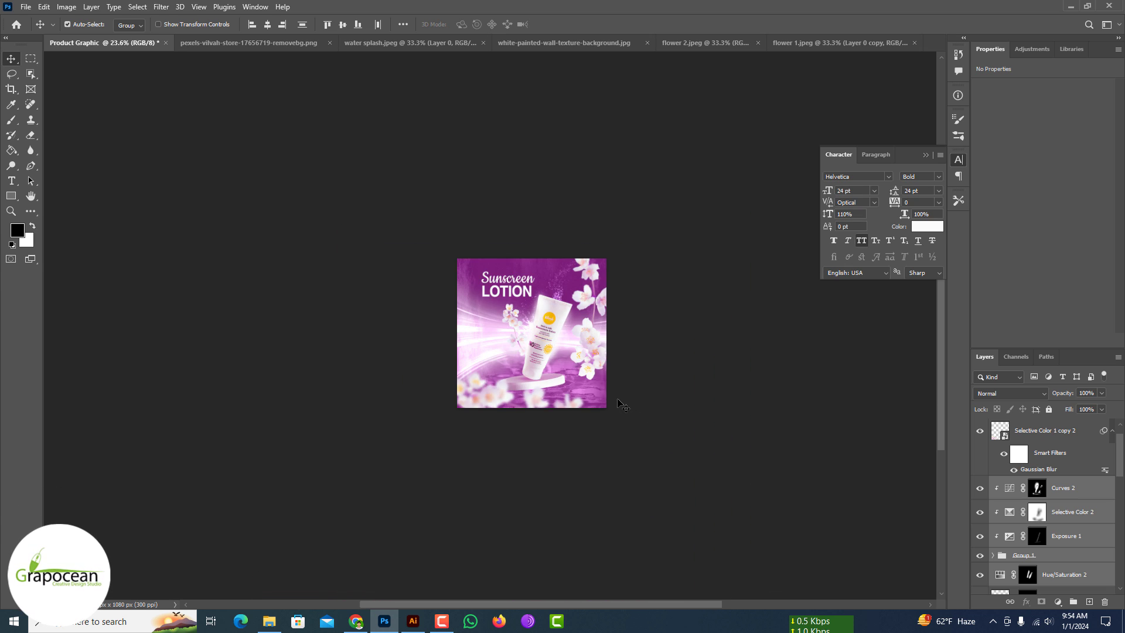
pyautogui.scroll(3, 550, 361)
pyautogui.scroll(-3, 549, 358)
pyautogui.scroll(2, 529, 357)
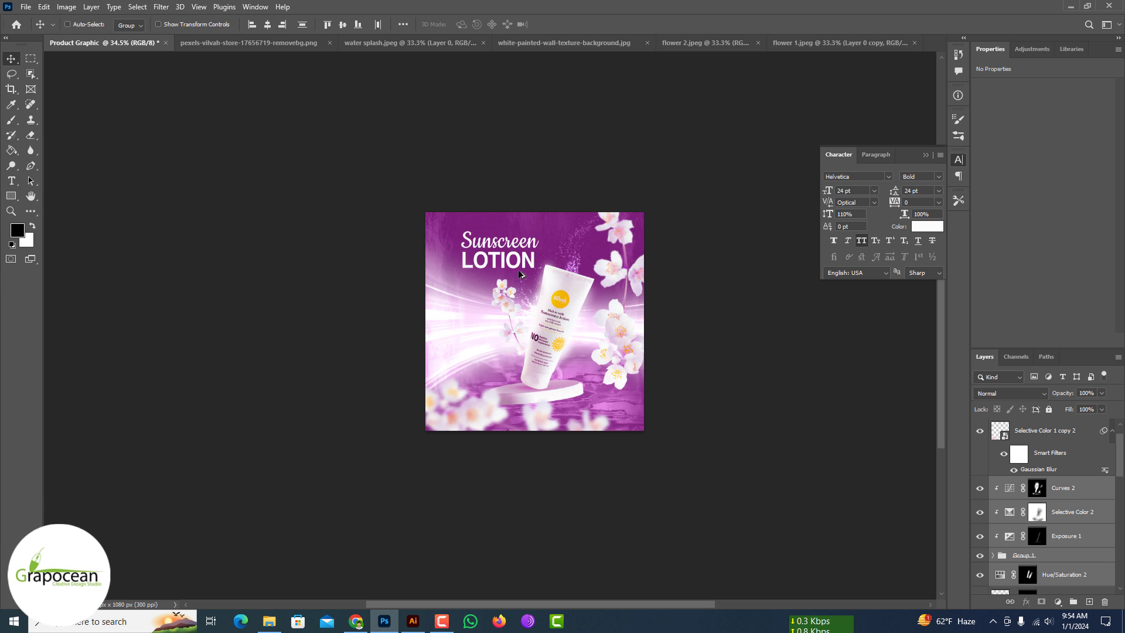
pyautogui.scroll(2, 520, 274)
# Select the word "LOTION" in the title and open its text color for editing.
pyautogui.keyDown('ctrl'); pyautogui.click(535, 239); pyautogui.keyUp('ctrl')
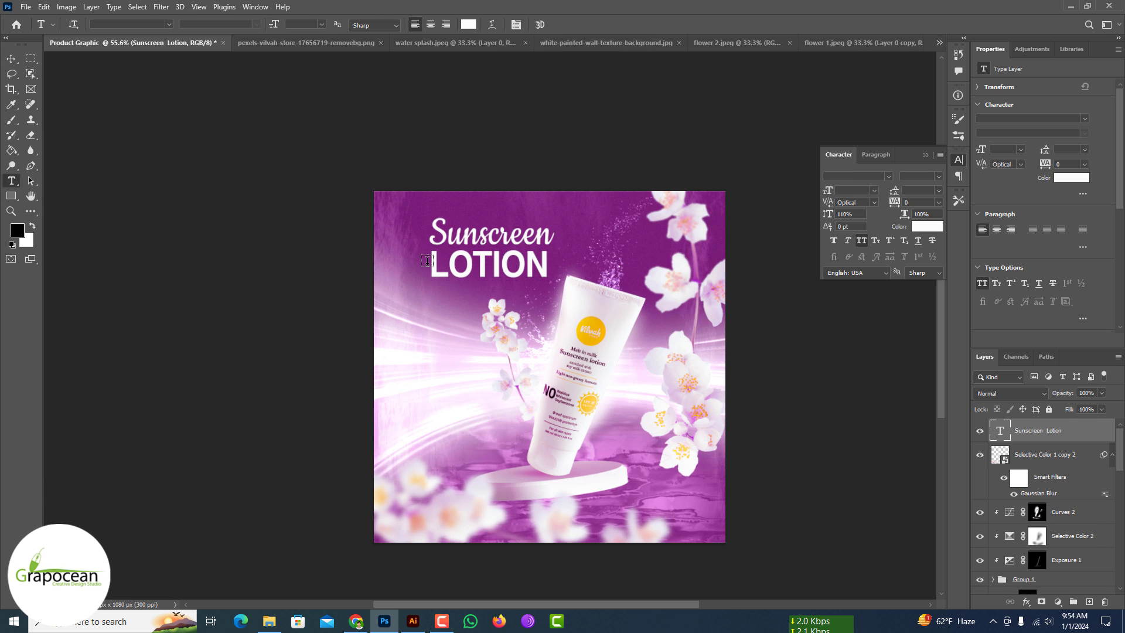
pyautogui.moveTo(430, 262); pyautogui.dragTo(549, 264)
pyautogui.click(468, 24)
# Try beige #e6d0c3, purple #7d207c and bright green #7dff7c as the color of "LOTION".
pyautogui.click(590, 334)
pyautogui.click(598, 325)
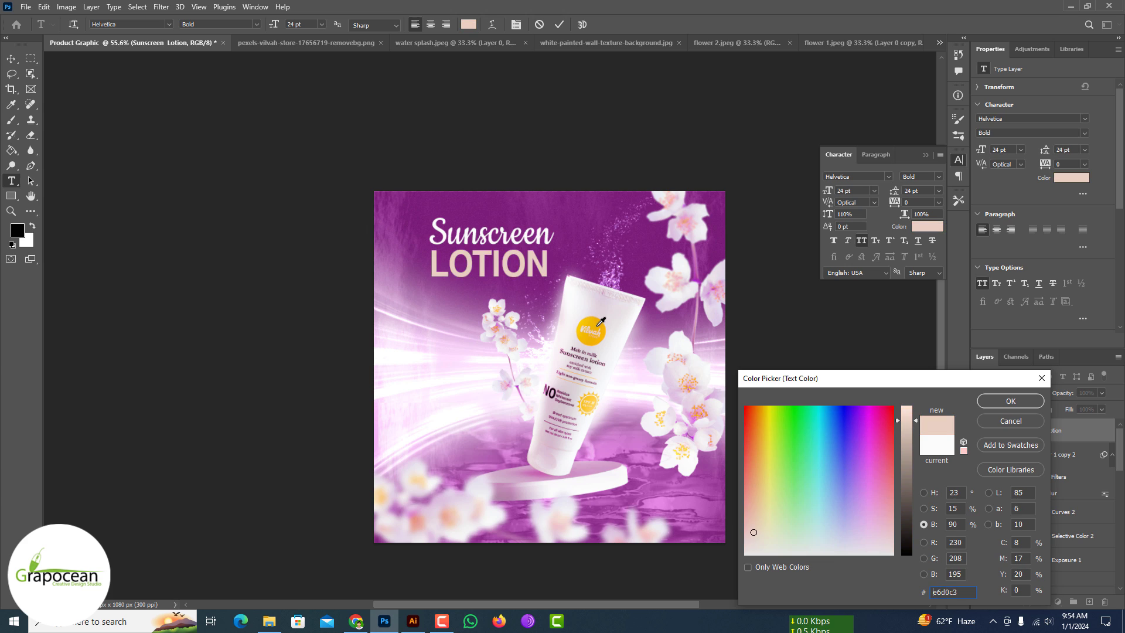
pyautogui.click(596, 326)
pyautogui.click(884, 402)
pyautogui.click(572, 243)
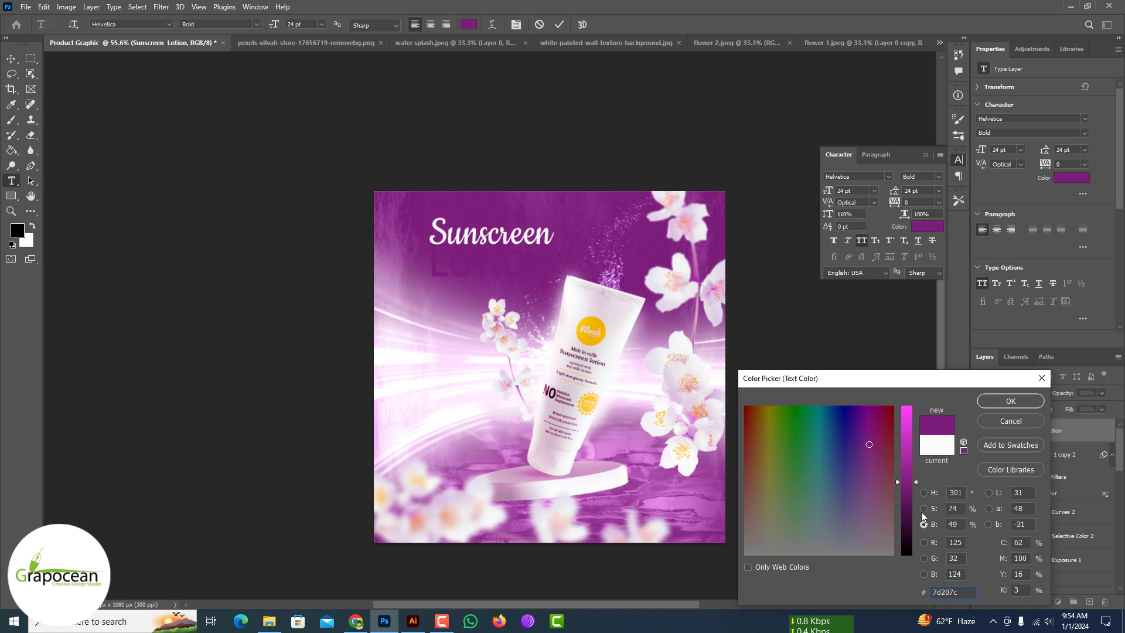
pyautogui.click(924, 542)
pyautogui.click(924, 557)
pyautogui.moveTo(906, 536); pyautogui.dragTo(909, 400)
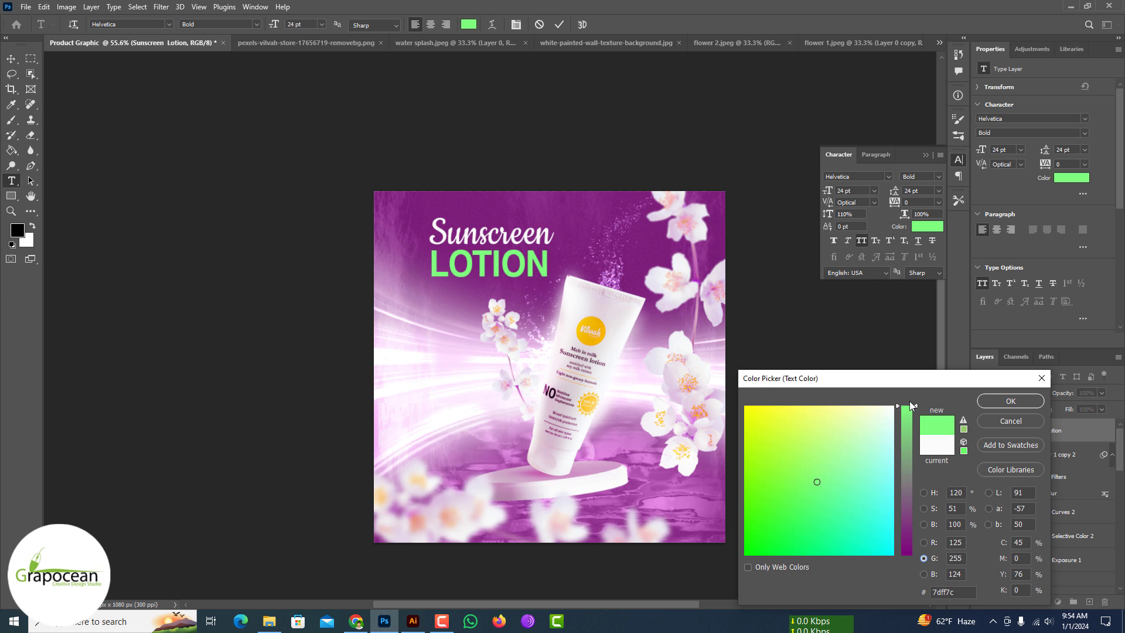
# Try the sampled purple #872e85 for "LOTION" and vary it through the Lab, brightness and RGB color modes.
pyautogui.click(527, 290)
pyautogui.click(996, 525)
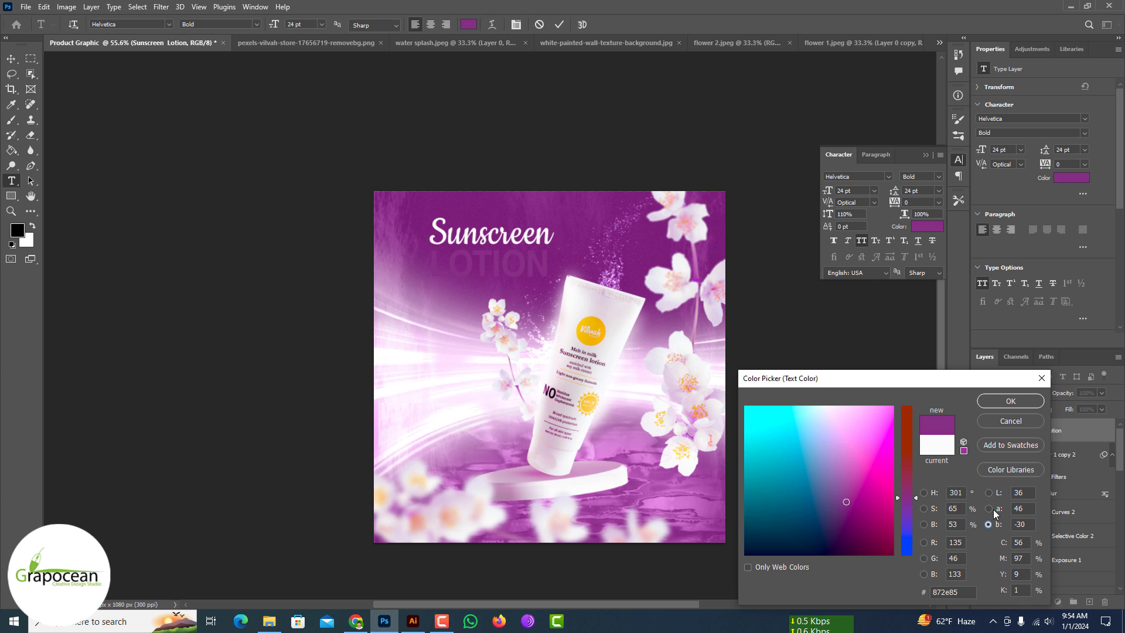
pyautogui.click(992, 508)
pyautogui.click(990, 493)
pyautogui.click(924, 525)
pyautogui.click(932, 542)
pyautogui.click(933, 559)
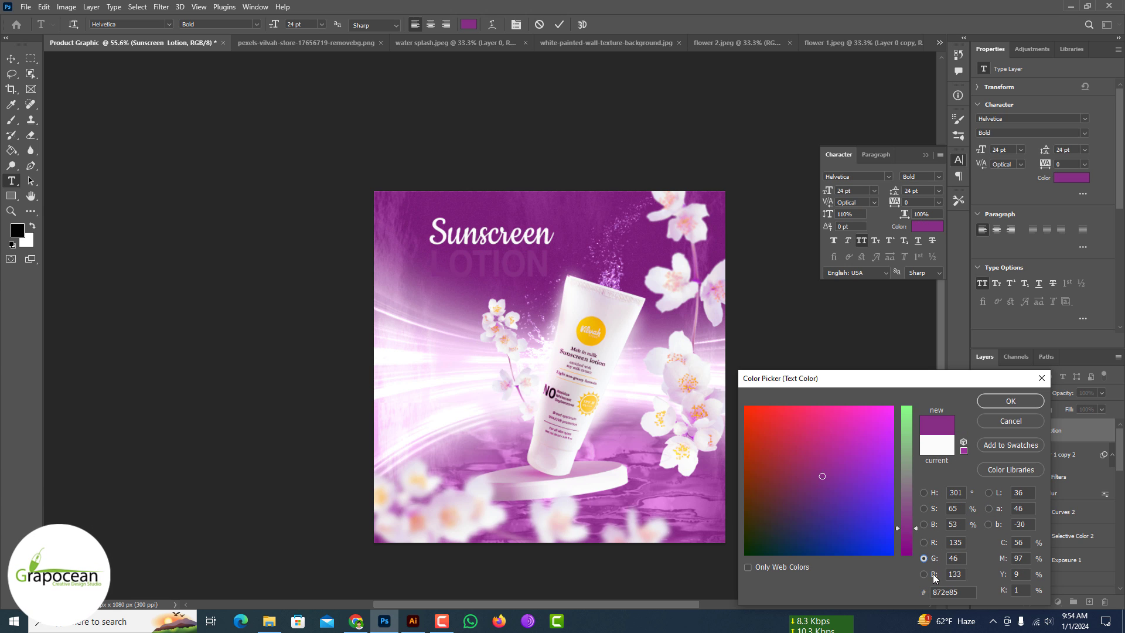
pyautogui.click(933, 574)
pyautogui.moveTo(906, 476); pyautogui.dragTo(908, 385)
# Color "LOTION" bright pink by raising the brightness of purple #852c84 to the maximum, and apply the change.
pyautogui.click(692, 352)
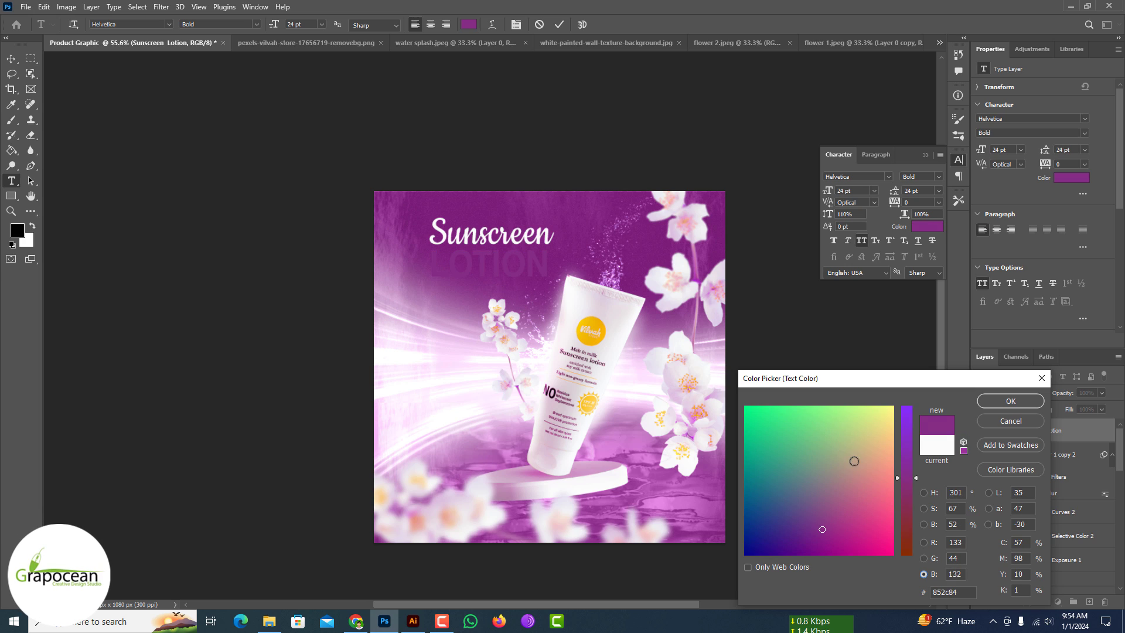
pyautogui.click(990, 509)
pyautogui.click(990, 525)
pyautogui.click(932, 524)
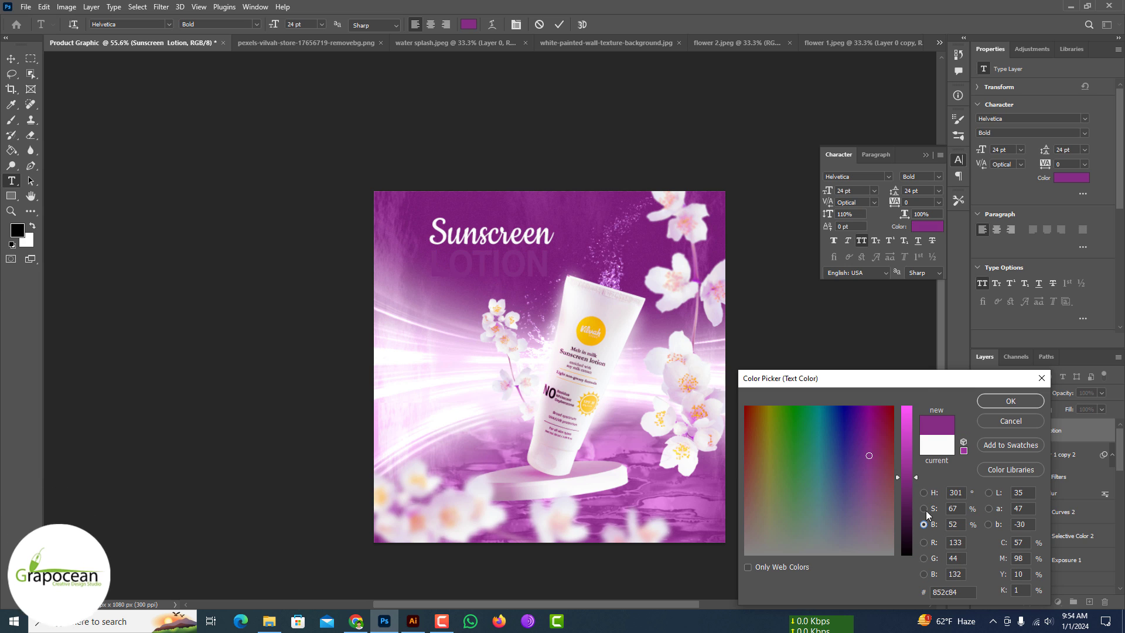
pyautogui.moveTo(914, 478); pyautogui.dragTo(923, 377)
pyautogui.click(1023, 403)
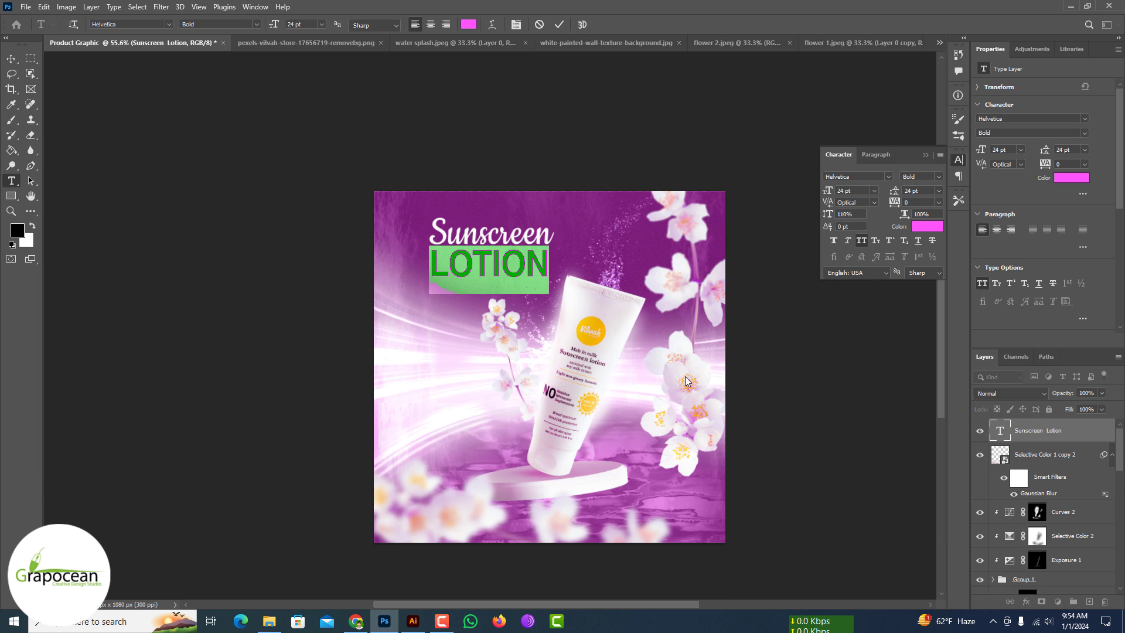
pyautogui.click(12, 60)
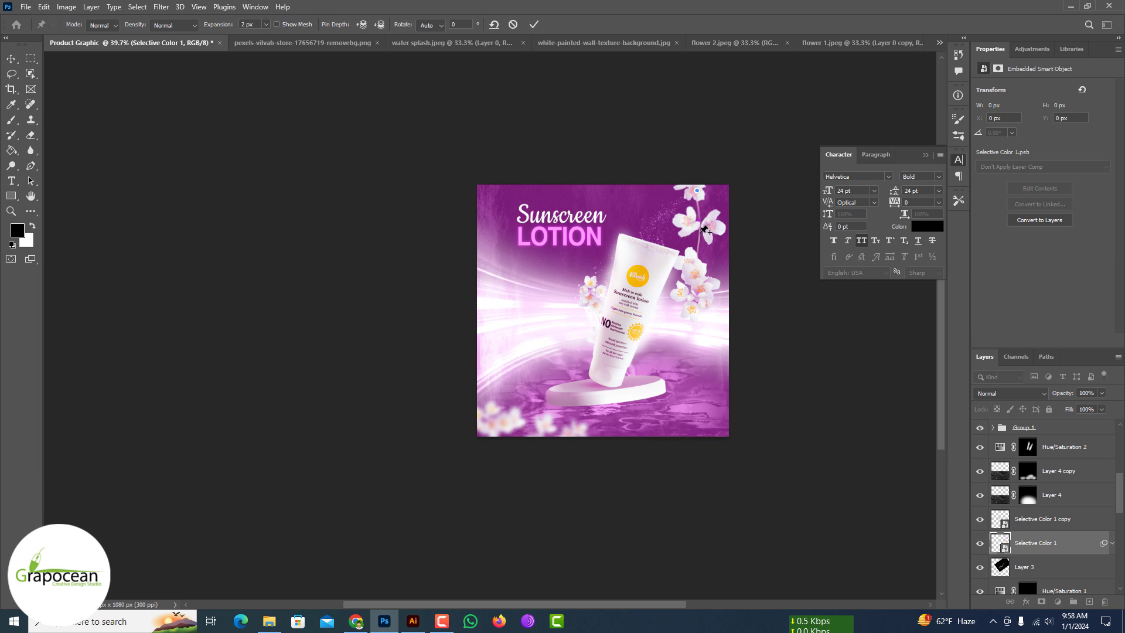
# Bend the lower part of the right-hand flower branch toward the tube with Puppet Warp and apply the warp.
pyautogui.click(692, 284)
pyautogui.moveTo(690, 295); pyautogui.dragTo(682, 288)
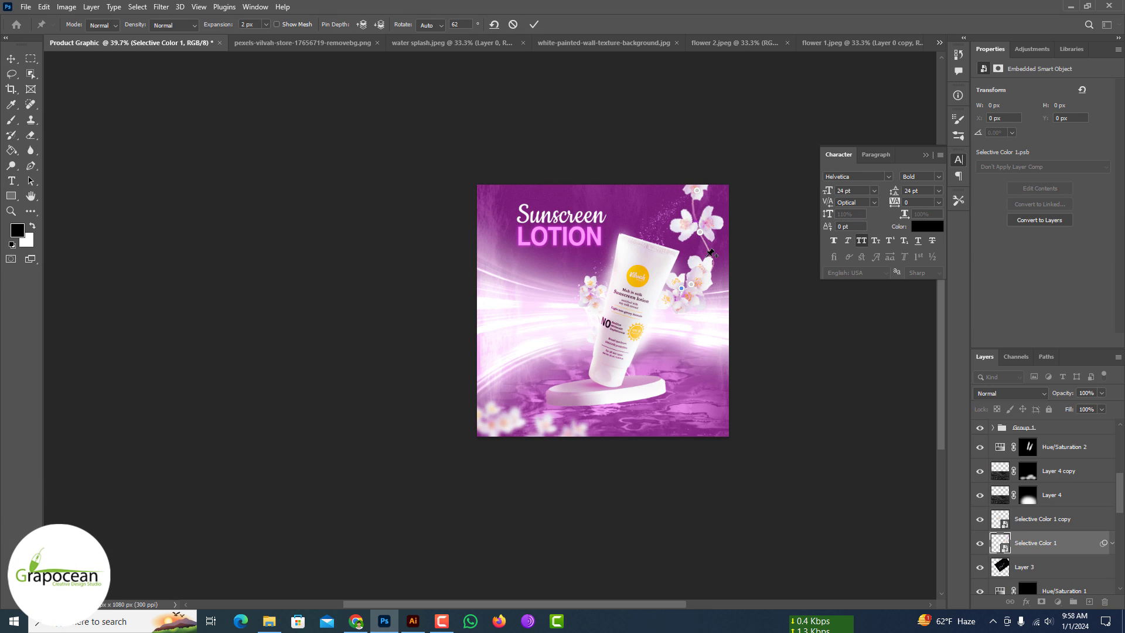
pyautogui.click(533, 24)
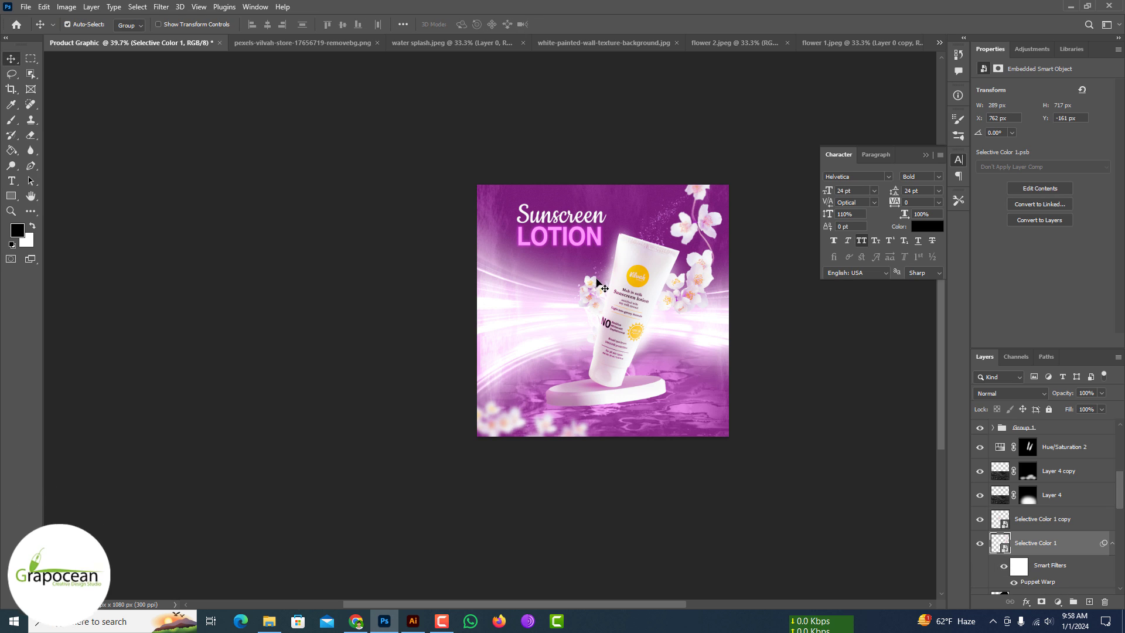
# Move the small flower branch beside the tube outward, up and to the left beneath the title.
pyautogui.scroll(-5, 627, 309)
pyautogui.scroll(6, 647, 328)
pyautogui.scroll(4, 587, 234)
pyautogui.moveTo(510, 248); pyautogui.dragTo(490, 240)
pyautogui.moveTo(516, 277); pyautogui.dragTo(483, 248)
pyautogui.scroll(-8, 530, 261)
# Try dragging the artwork beside the tube farther left and undo those moves.
pyautogui.moveTo(513, 284); pyautogui.dragTo(473, 287)
pyautogui.hotkey('ctrl', 'z')
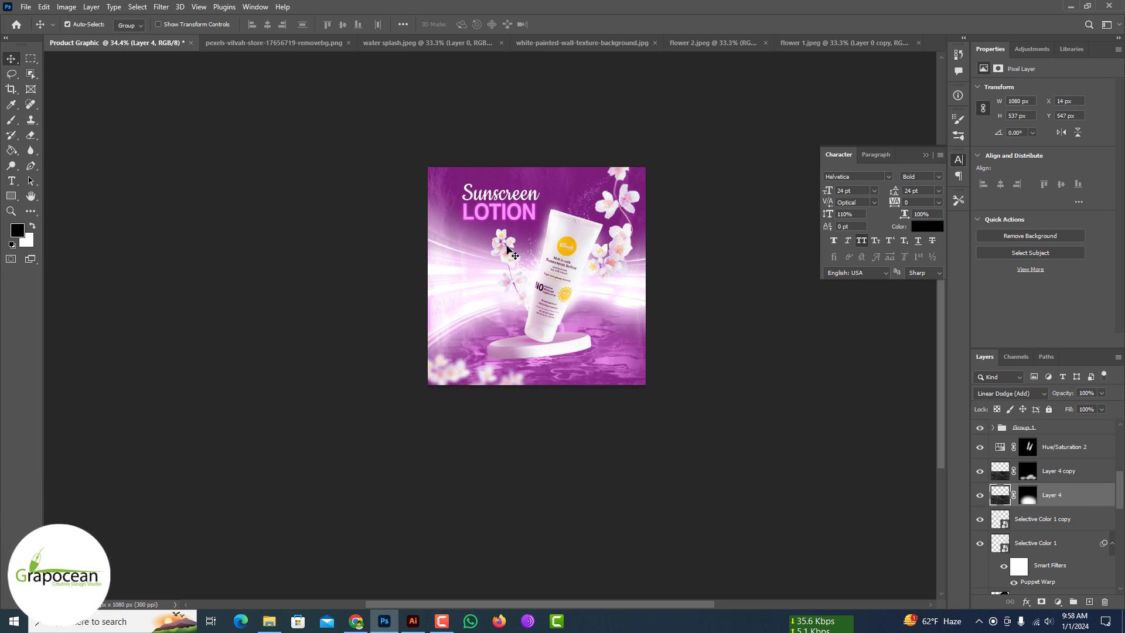
pyautogui.moveTo(508, 244)
pyautogui.mouseDown()
pyautogui.moveTo(656, 259)
pyautogui.moveTo(422, 252)
pyautogui.moveTo(500, 263)
pyautogui.moveTo(478, 245)
pyautogui.moveTo(497, 252)
pyautogui.mouseUp()
pyautogui.hotkey('ctrl', 'z')
pyautogui.scroll(7, 508, 235)
pyautogui.scroll(-6, 560, 294)
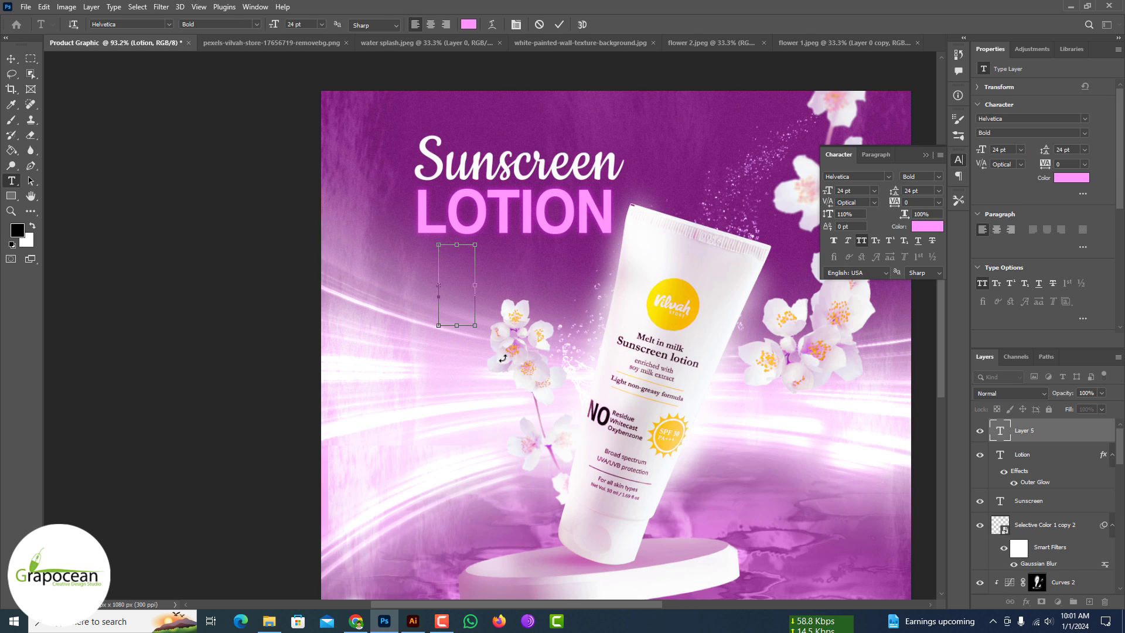
# Paste the line "Protection from UV Rays:" as a new text layer, set it to 6 pt and place it beneath "LOTION".
pyautogui.hotkey('ctrl', 'v')
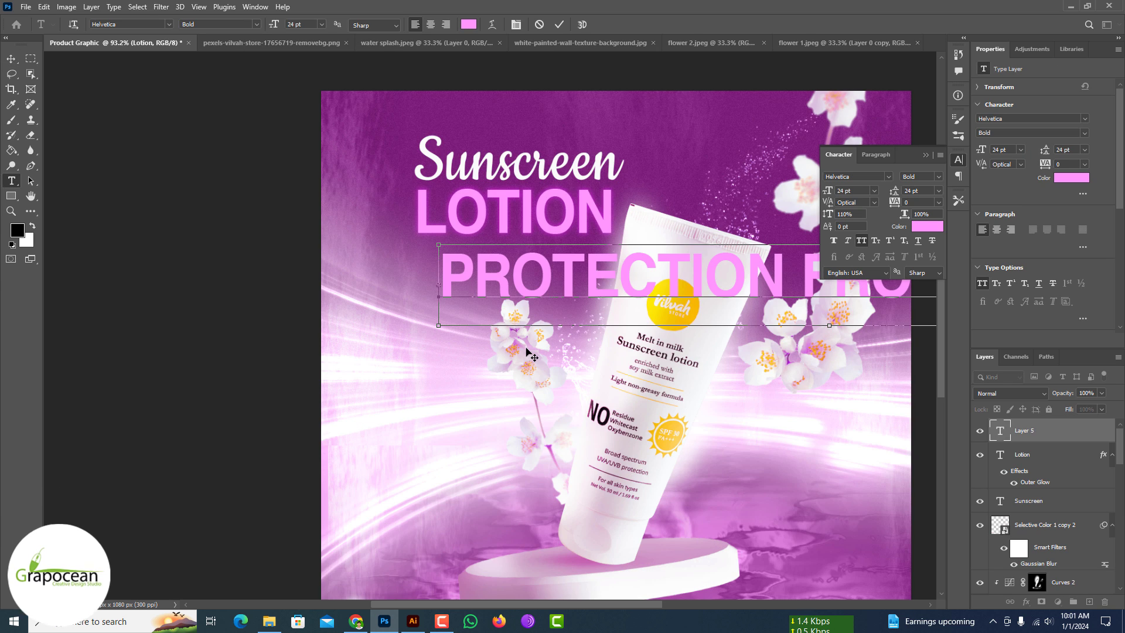
pyautogui.hotkey('ctrl', 'a')
pyautogui.moveTo(275, 26); pyautogui.dragTo(266, 27)
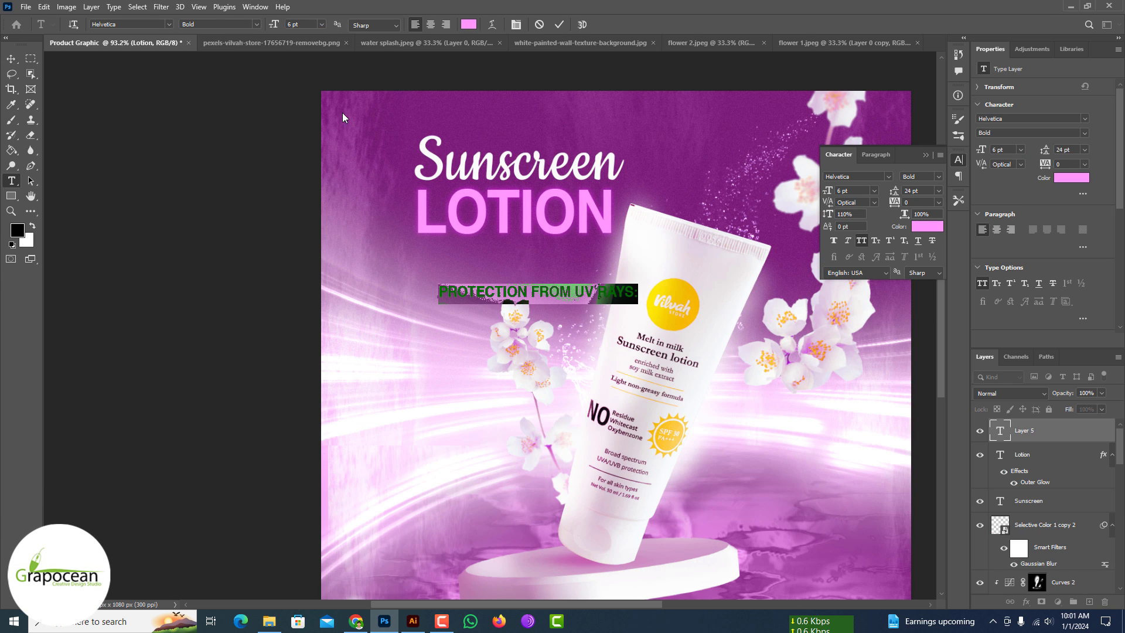
pyautogui.click(11, 59)
pyautogui.moveTo(468, 302); pyautogui.dragTo(447, 275)
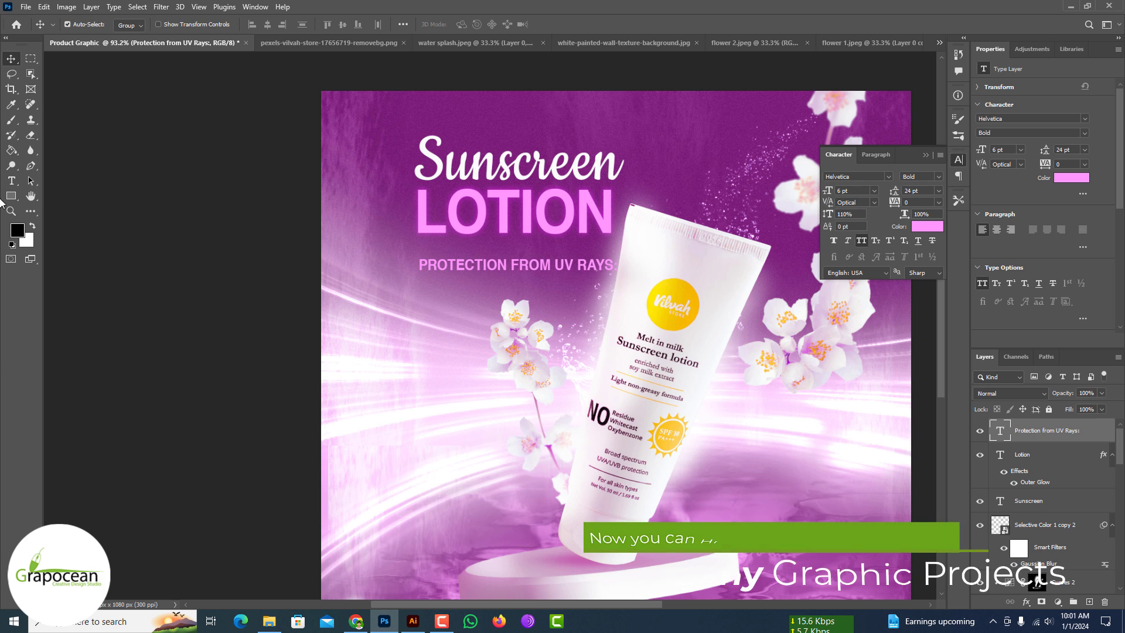
# Recolor the whole "Protection from UV Rays:" line white.
pyautogui.click(11, 180)
pyautogui.click(516, 265)
pyautogui.hotkey('ctrl', 'a')
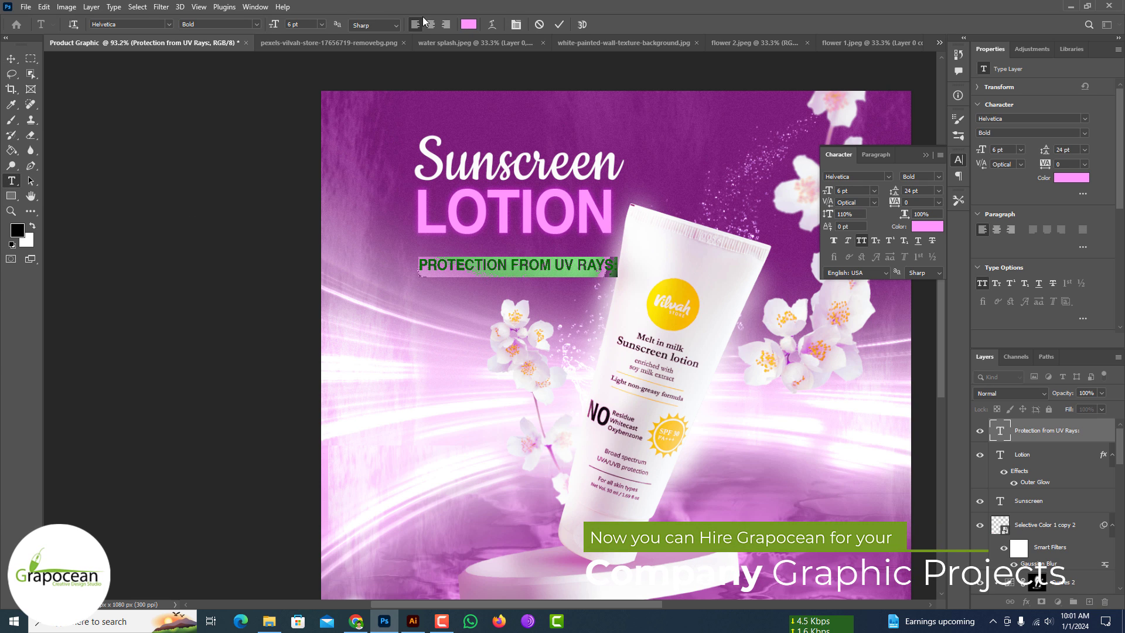
pyautogui.click(468, 24)
pyautogui.click(745, 408)
pyautogui.click(998, 398)
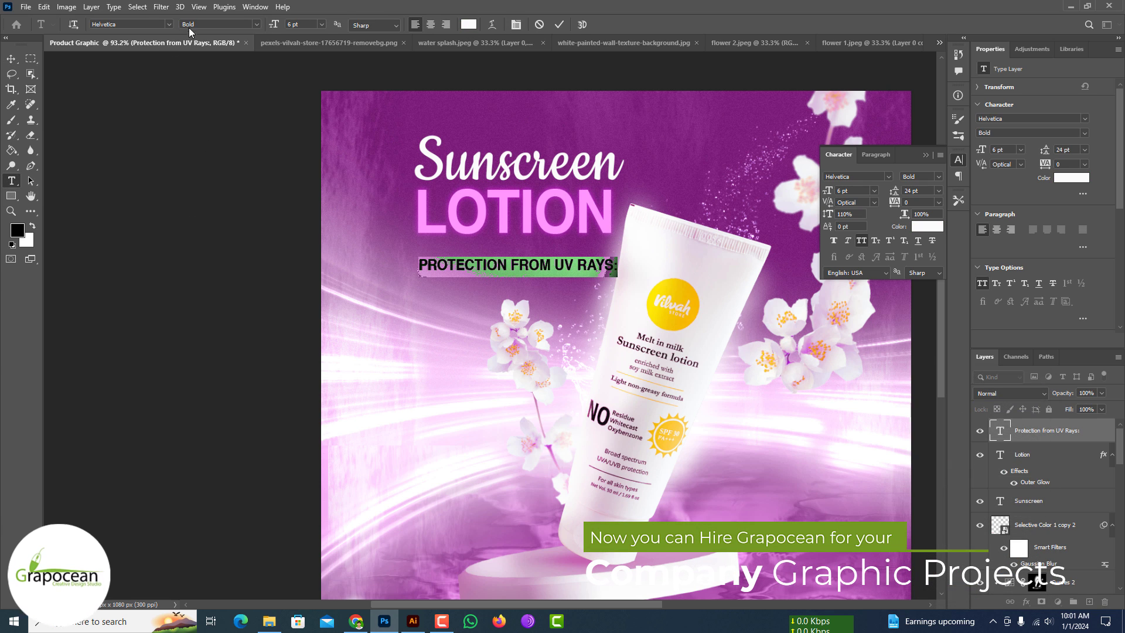
# Set the "Protection from UV Rays:" line to Helvetica Regular at 4 pt without all caps.
pyautogui.click(256, 24)
pyautogui.click(228, 36)
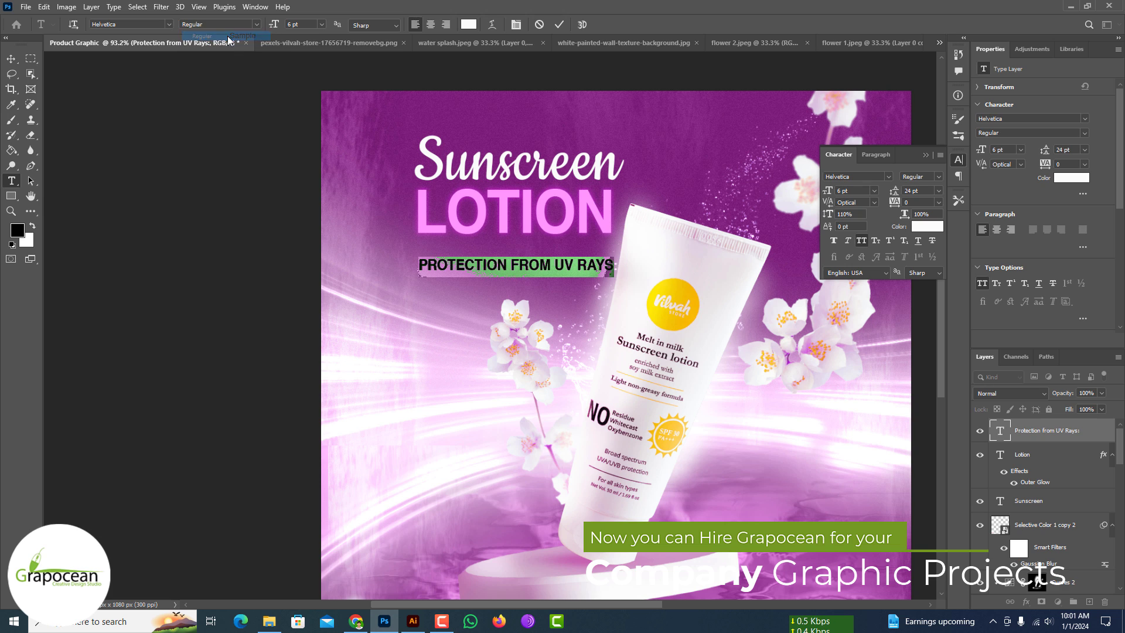
pyautogui.click(861, 240)
pyautogui.moveTo(281, 25); pyautogui.dragTo(274, 28)
pyautogui.click(11, 58)
pyautogui.scroll(-2, 543, 281)
pyautogui.scroll(-5, 541, 280)
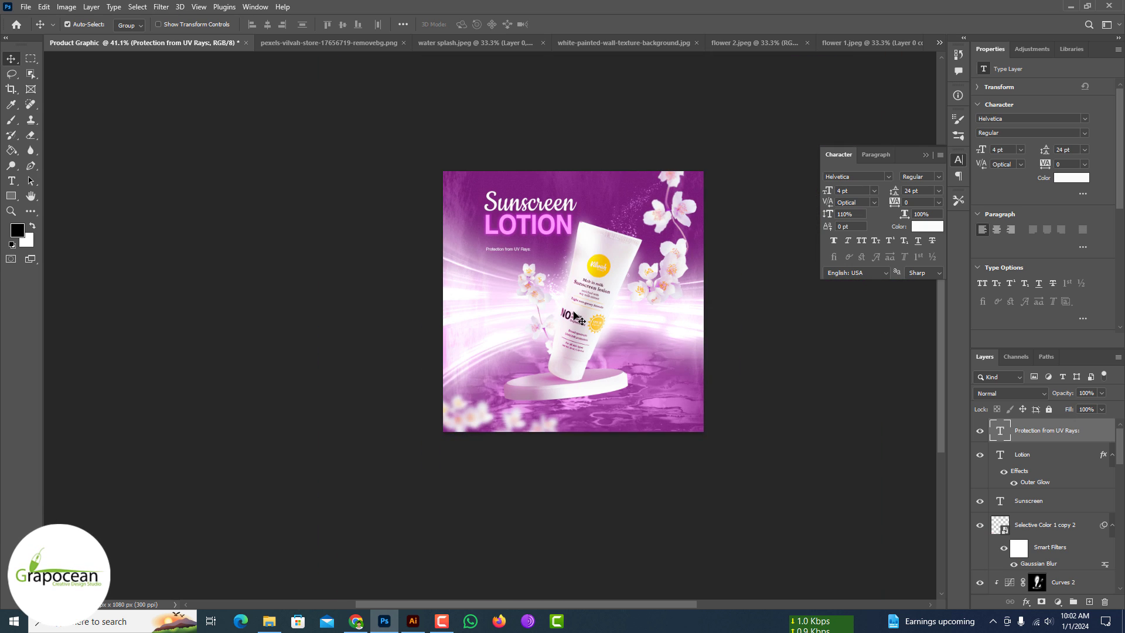
pyautogui.scroll(-2, 534, 253)
pyautogui.scroll(4, 534, 253)
pyautogui.scroll(2, 534, 253)
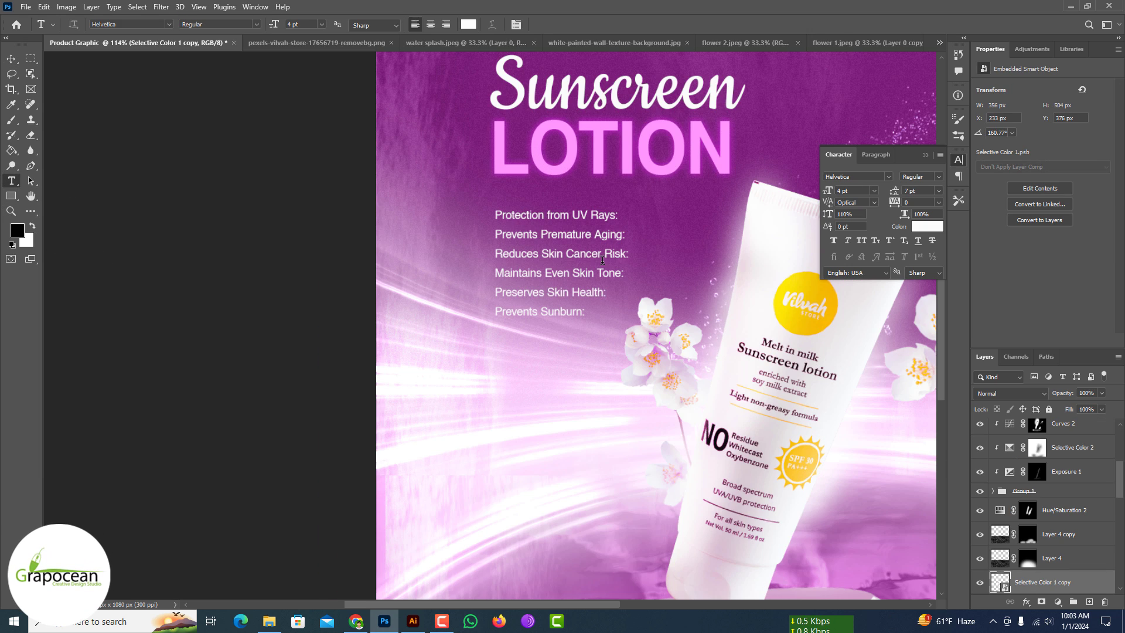
pyautogui.click(620, 216)
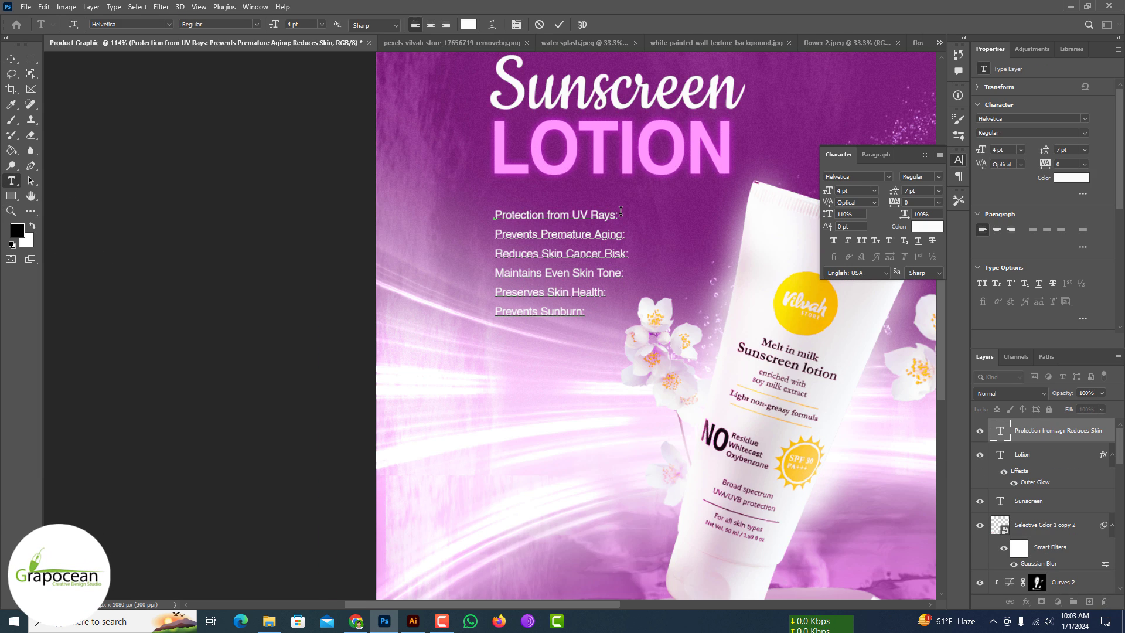
pyautogui.moveTo(620, 216); pyautogui.dragTo(534, 209)
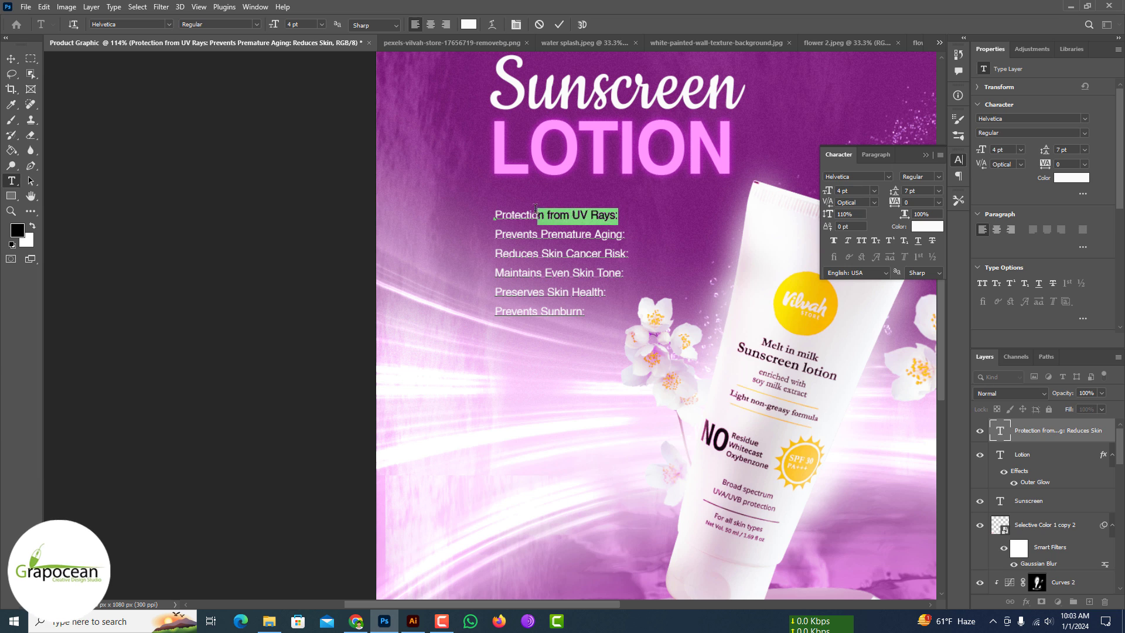
pyautogui.click(256, 24)
pyautogui.click(211, 42)
pyautogui.click(616, 223)
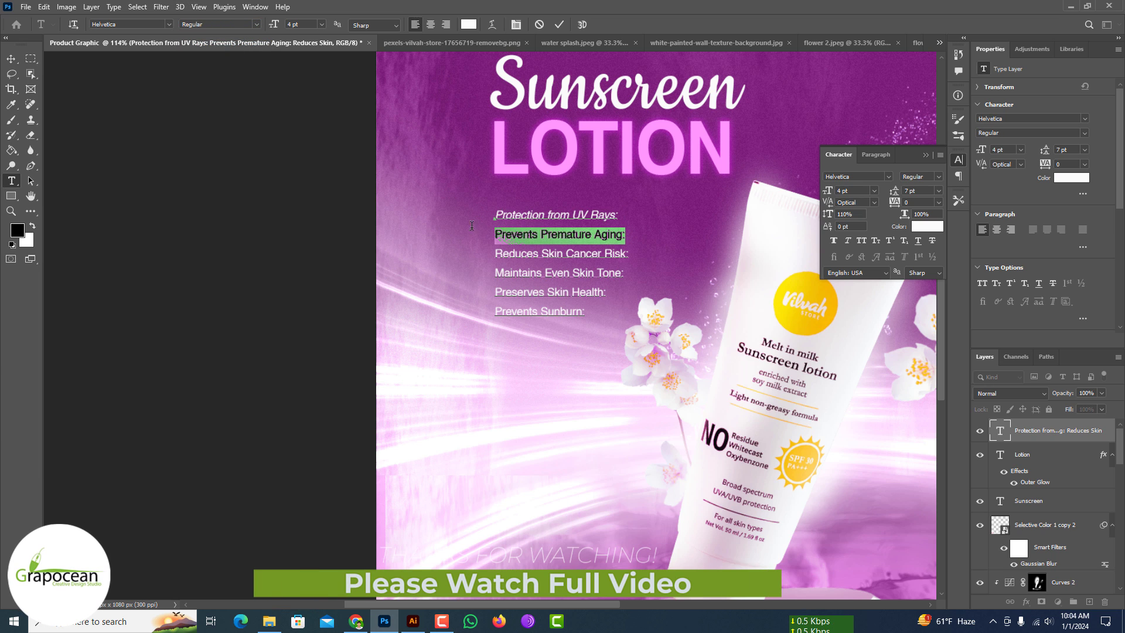
pyautogui.hotkey('ctrl', 'a')
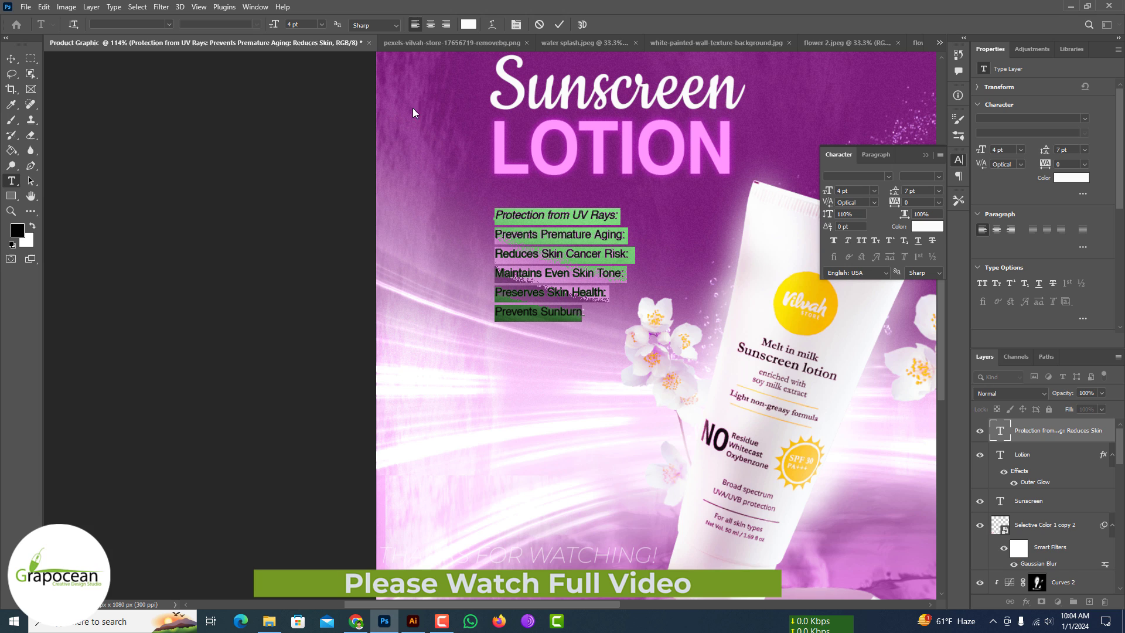
pyautogui.tripleClick(621, 235)
pyautogui.click(539, 24)
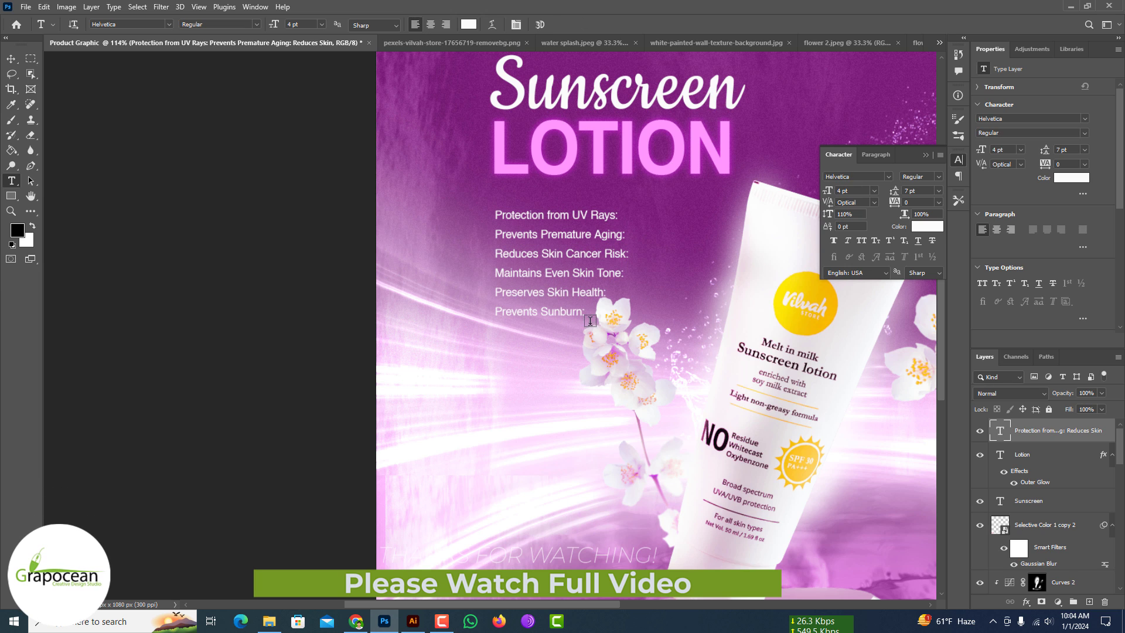
# Set all six lines of the benefit list to Helvetica Bold Oblique.
pyautogui.click(591, 316)
pyautogui.hotkey('ctrl', 'a')
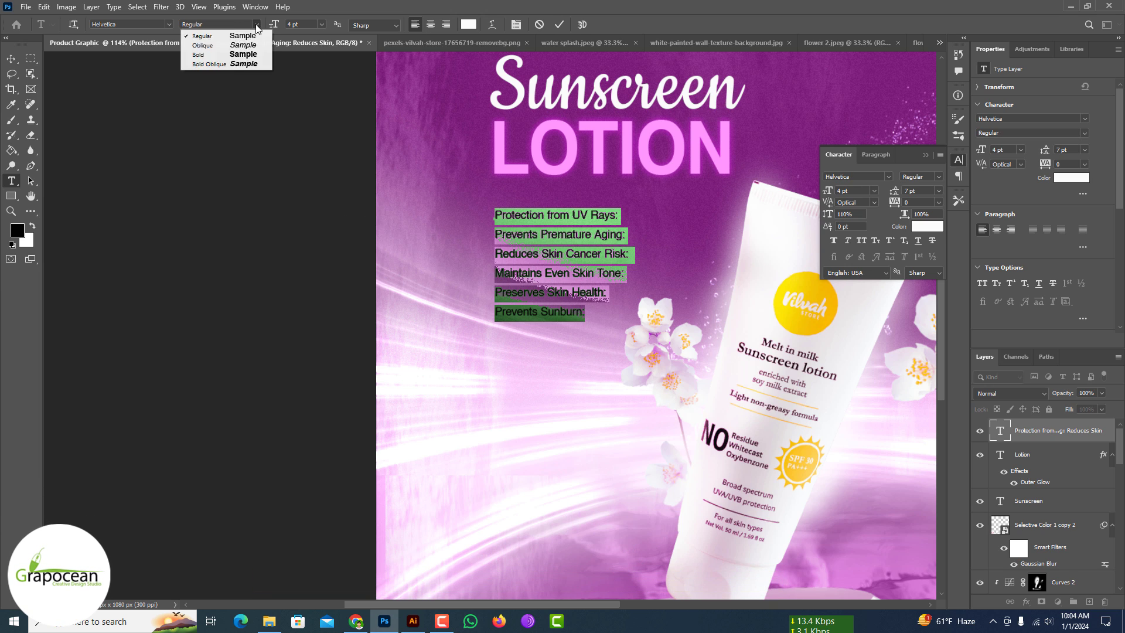
pyautogui.click(245, 46)
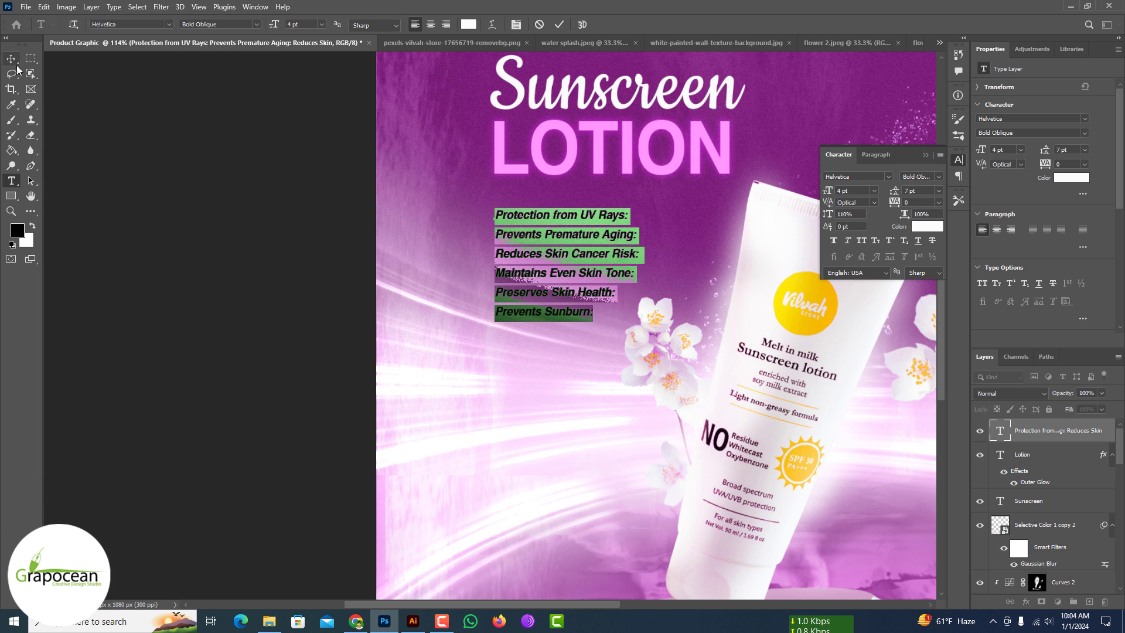
pyautogui.hotkey('ctrl', 'Return')
# Draw a 1 px horizontal line about 201 px long beneath "Protection from UV Rays:" and fill it white.
pyautogui.scroll(-6, 644, 302)
pyautogui.scroll(8, 612, 290)
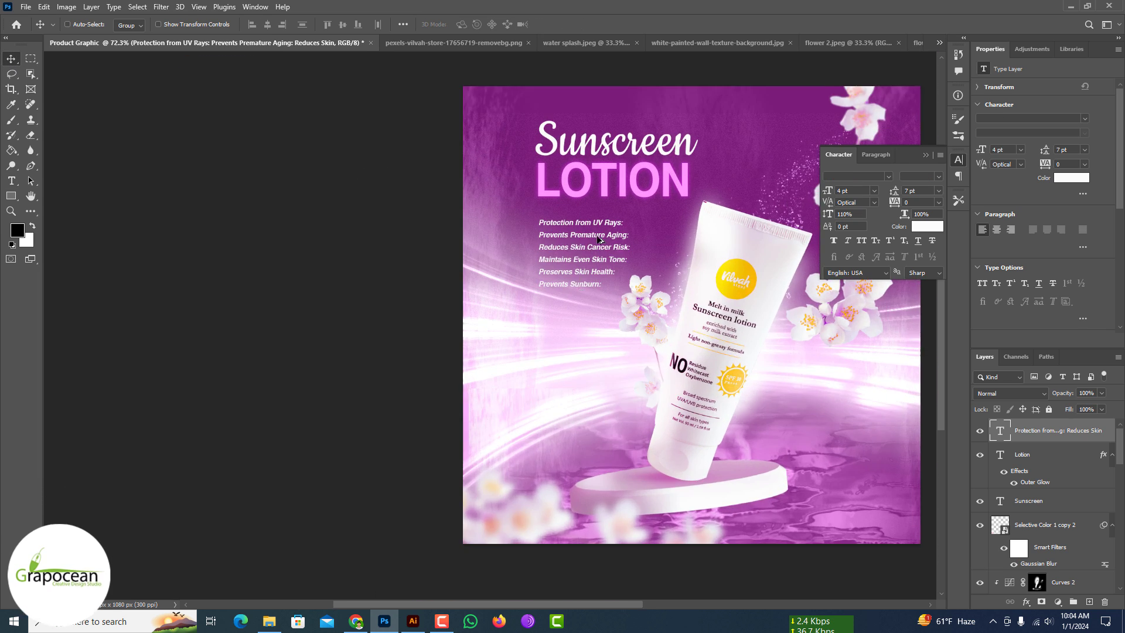
pyautogui.click(18, 200)
pyautogui.click(58, 240)
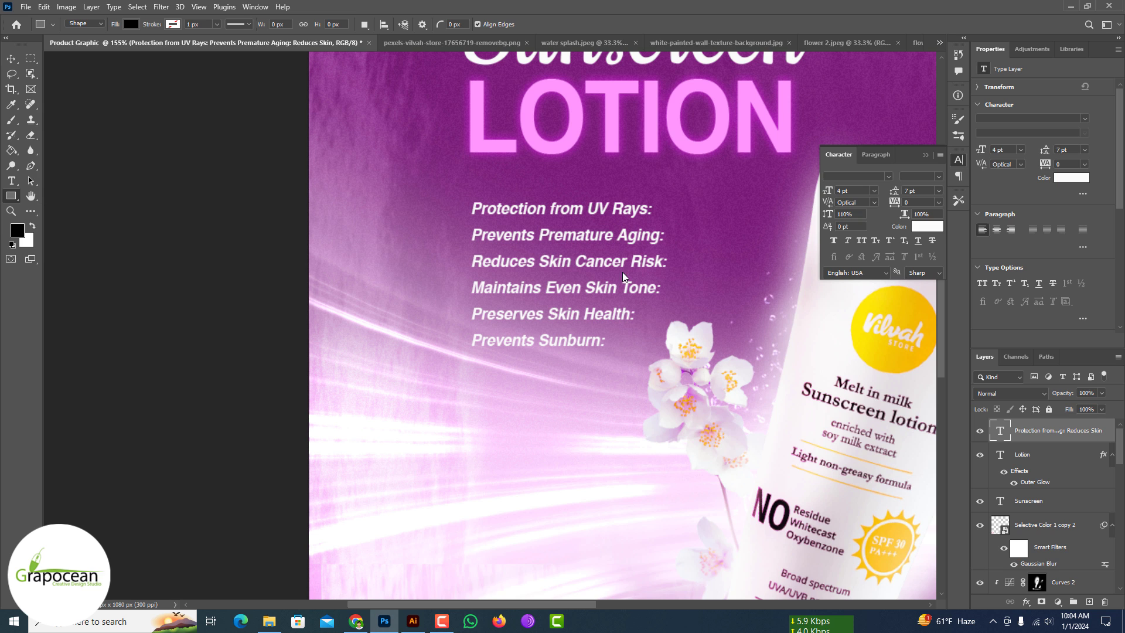
pyautogui.scroll(3, 578, 243)
pyautogui.moveTo(411, 203); pyautogui.dragTo(702, 203)
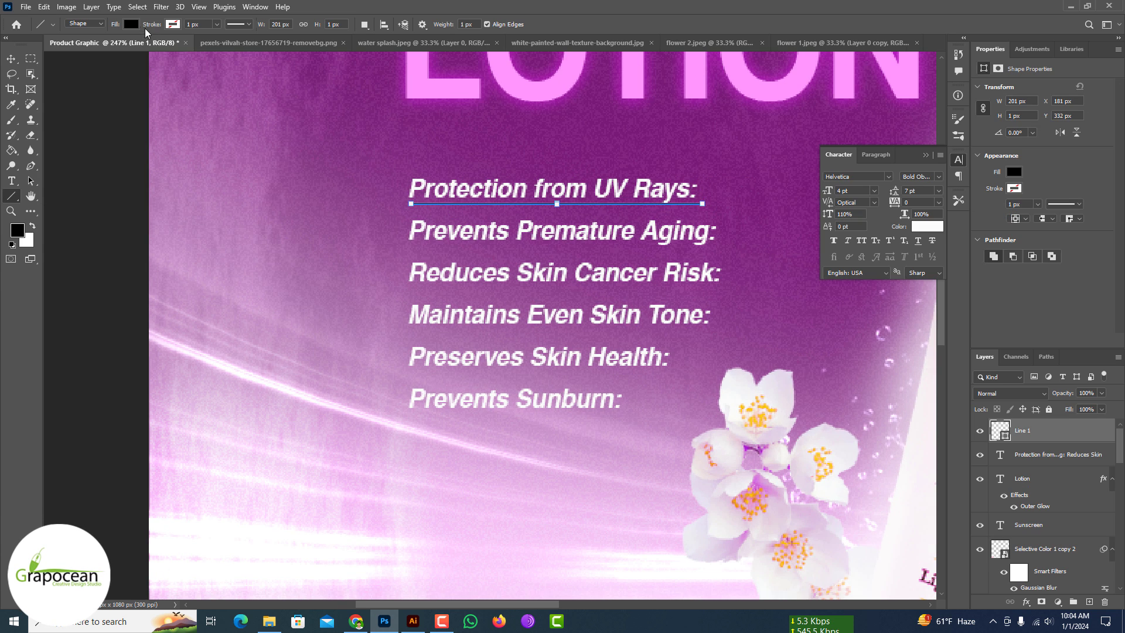
pyautogui.click(133, 25)
pyautogui.click(62, 87)
# Duplicate the white line four times to underline the benefit lines down to "Preserves Skin Health:".
pyautogui.click(11, 59)
pyautogui.scroll(4, 590, 204)
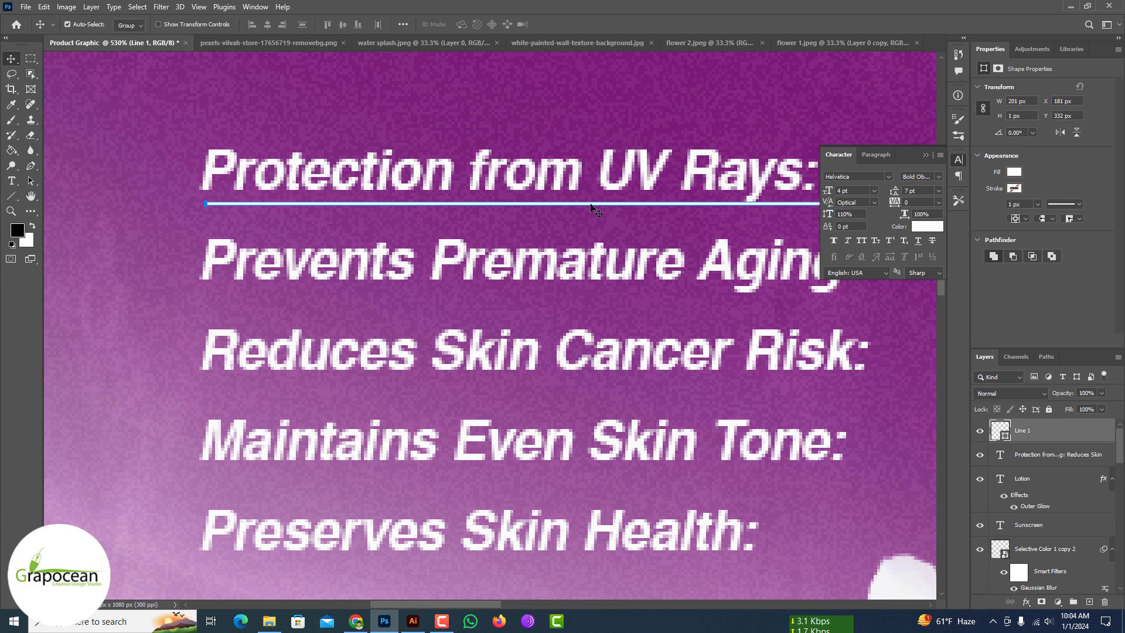
pyautogui.moveTo(590, 209)
pyautogui.mouseDown()
pyautogui.moveTo(595, 300)
pyautogui.moveTo(622, 326)
pyautogui.moveTo(614, 578)
pyautogui.mouseUp()
pyautogui.scroll(-10, 592, 456)
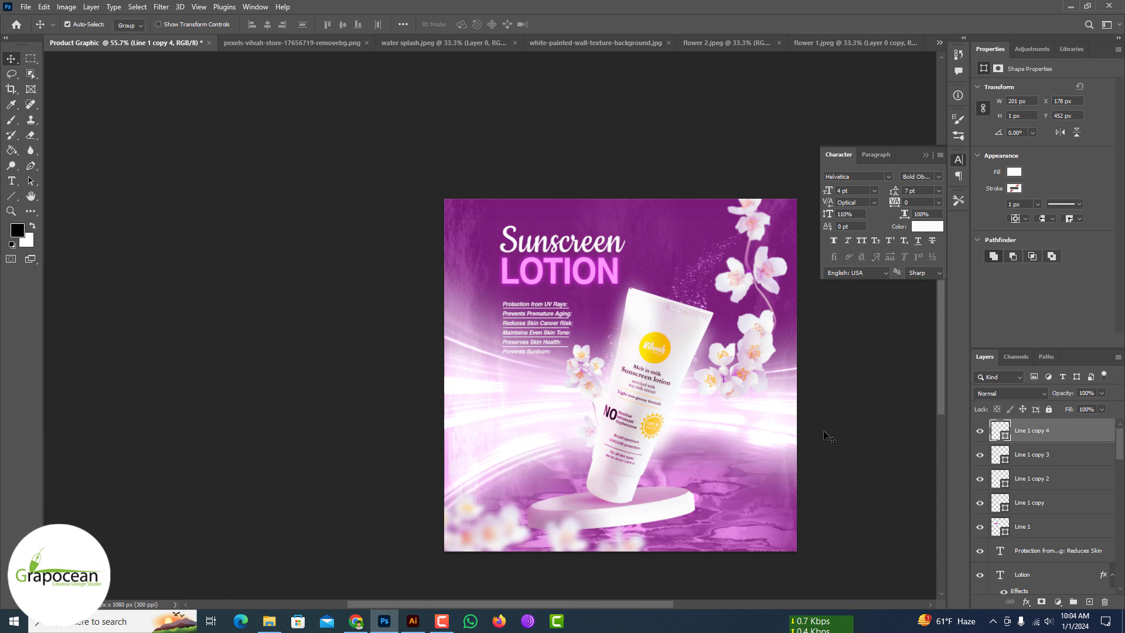
pyautogui.scroll(5, 568, 350)
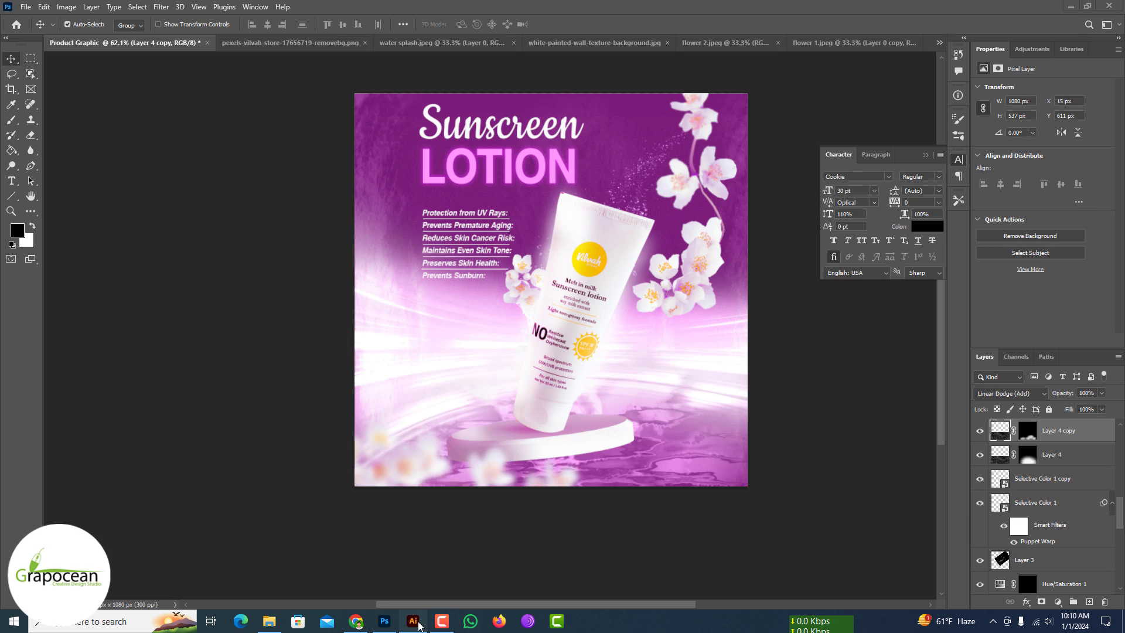
# Switch to Illustrator, clear the existing 3D hexagon beside the artboard and close its 3D settings.
pyautogui.click(413, 620)
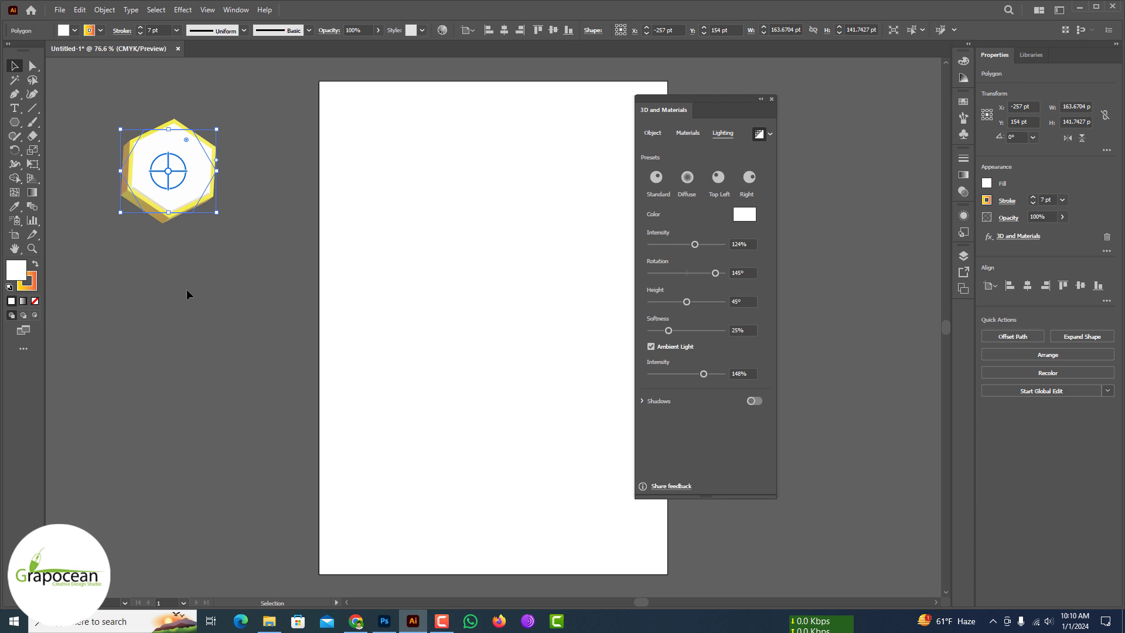
pyautogui.hotkey('ctrl', 'z')
pyautogui.click(772, 99)
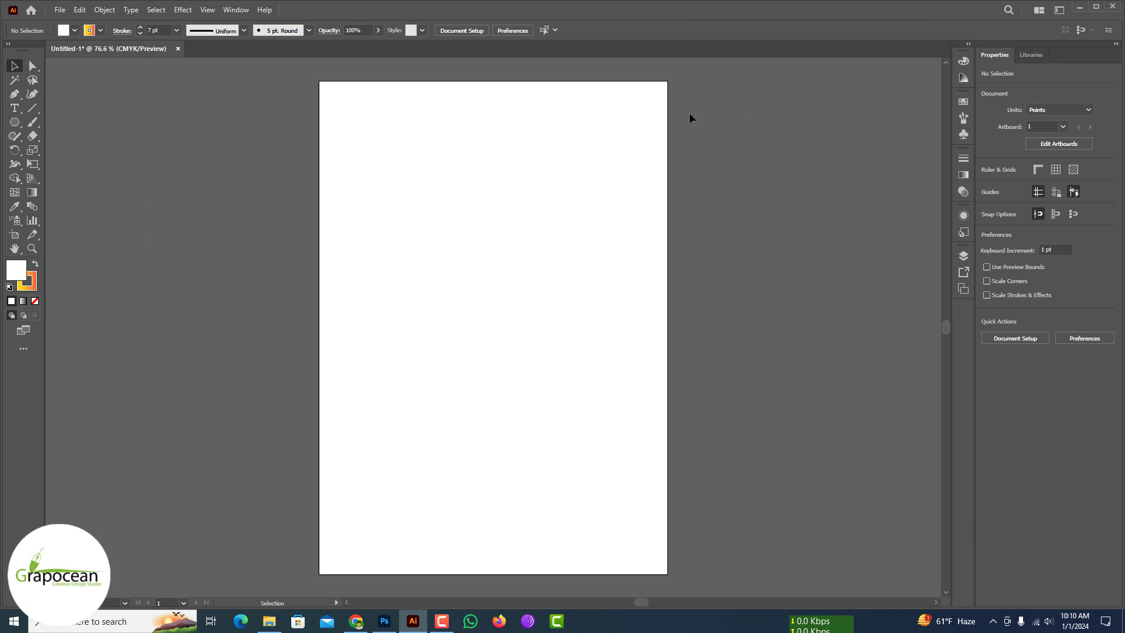
# Draw a hexagon about 352 by 305 pt beside the artboard and set its orange gradient stroke to 5 pt.
pyautogui.moveTo(273, 256); pyautogui.dragTo(279, 262)
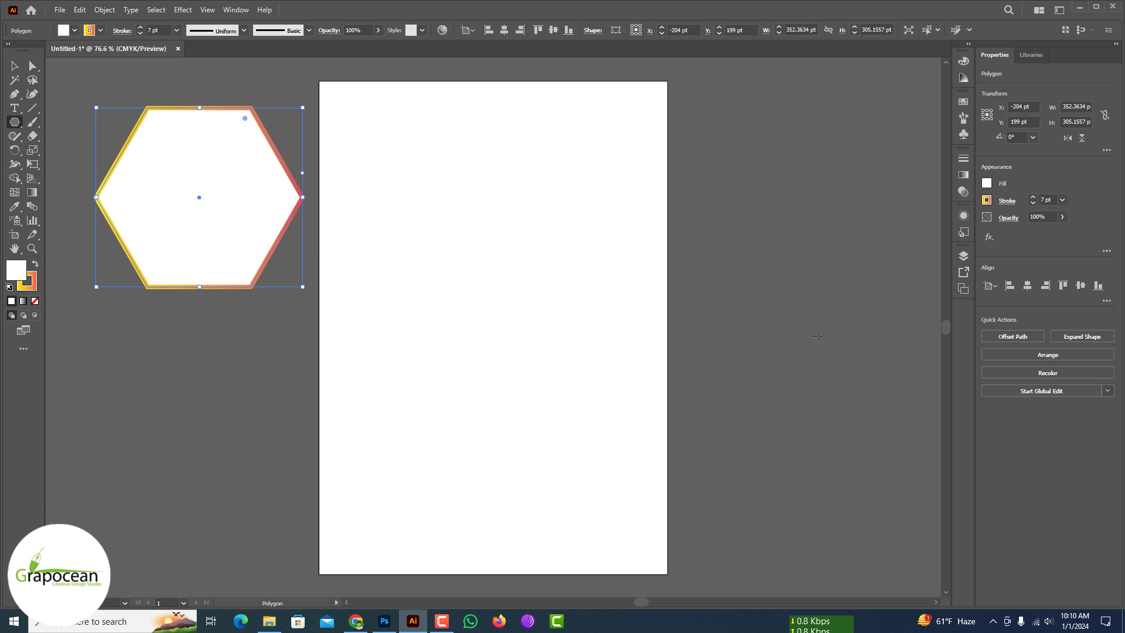
pyautogui.click(964, 216)
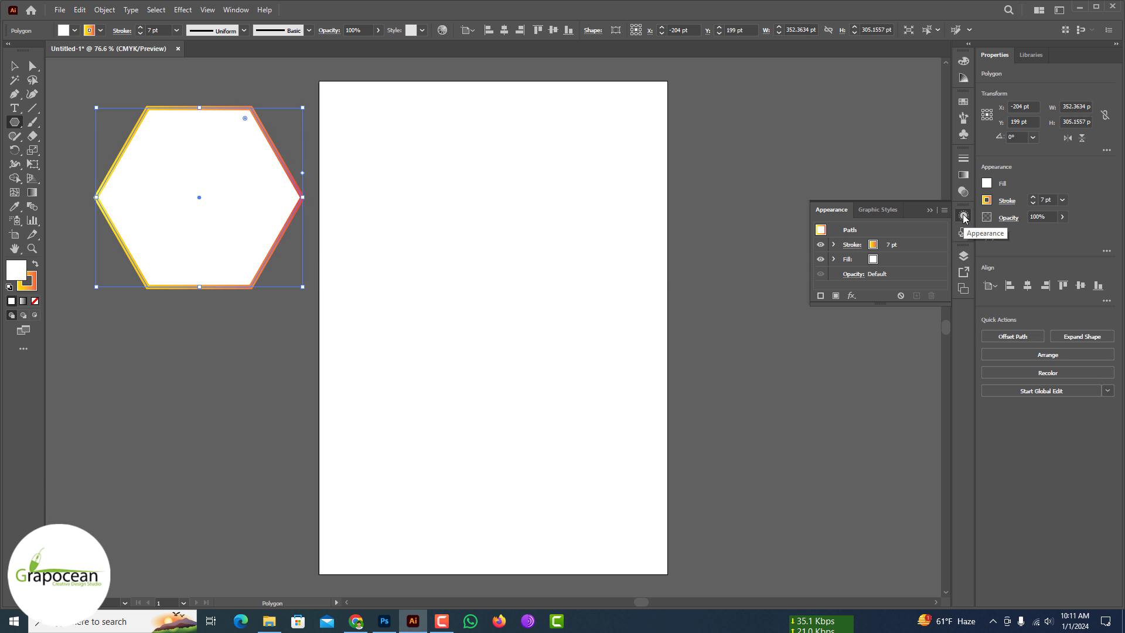
pyautogui.click(829, 249)
pyautogui.click(895, 248)
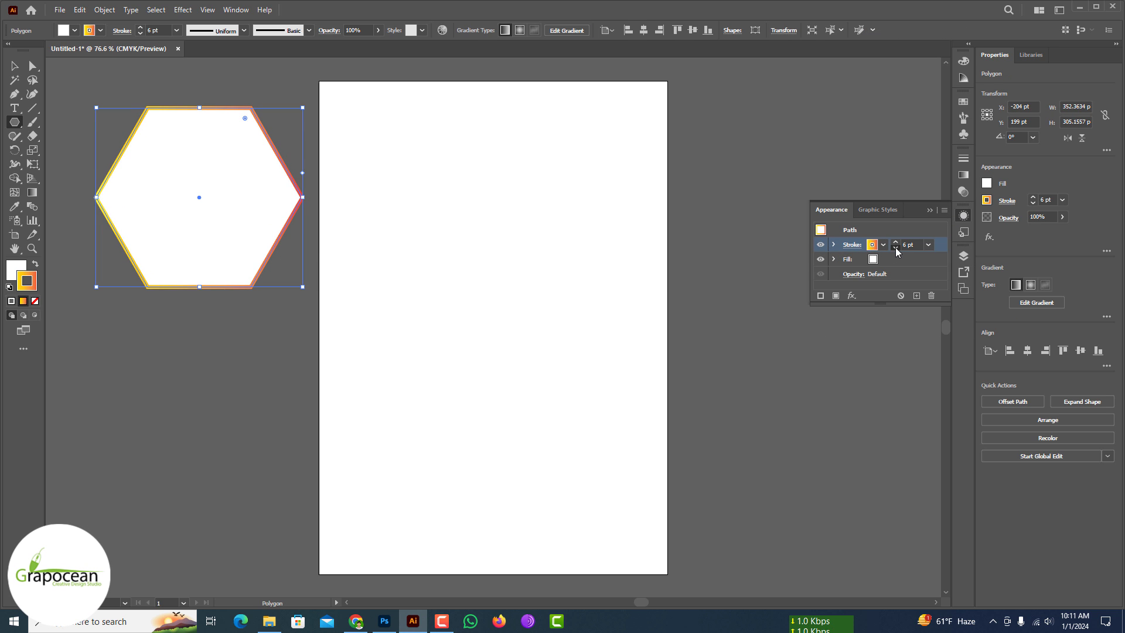
pyautogui.click(896, 249)
# Give the hexagon a second stroke with the white-to-black gradient and set its weight to 12 pt.
pyautogui.click(882, 245)
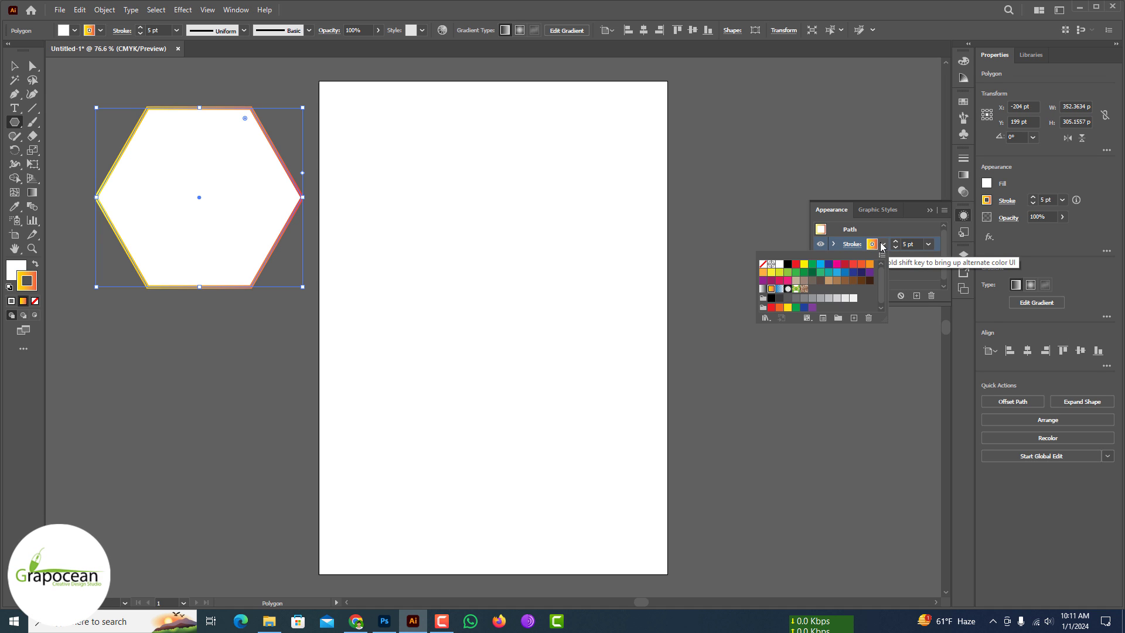
pyautogui.click(764, 289)
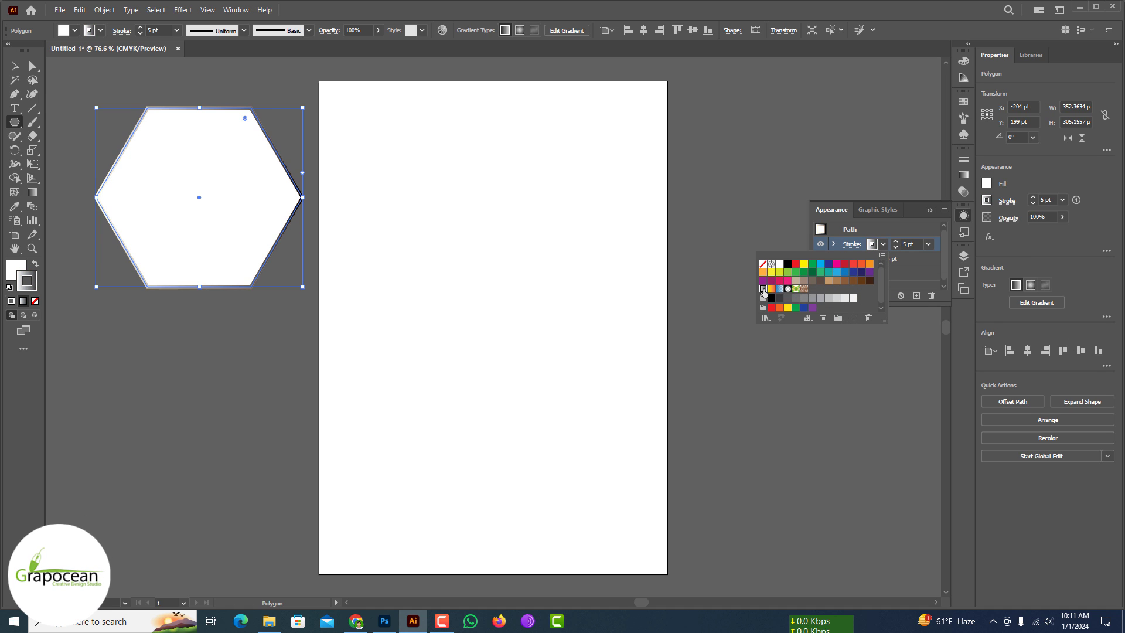
pyautogui.click(896, 241)
pyautogui.click(896, 241)
pyautogui.click(895, 242)
pyautogui.click(895, 242)
pyautogui.click(896, 241)
pyautogui.click(895, 242)
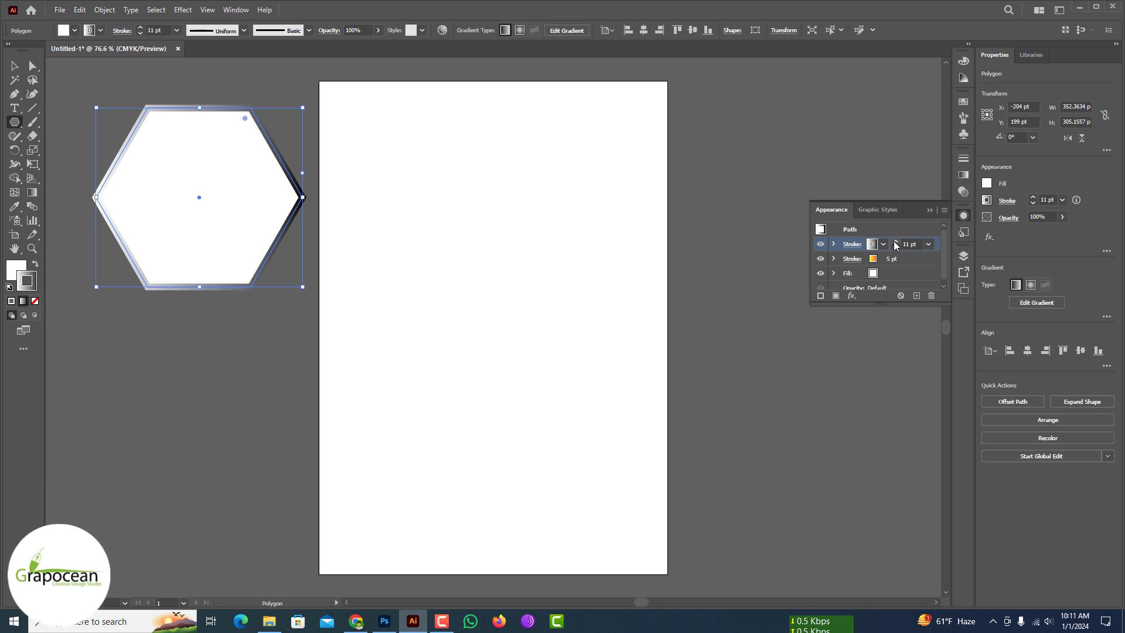
pyautogui.click(896, 242)
# Move the hexagon's orange gradient stroke above the 12 pt stroke and set its weight to 6 pt.
pyautogui.click(902, 259)
pyautogui.click(883, 260)
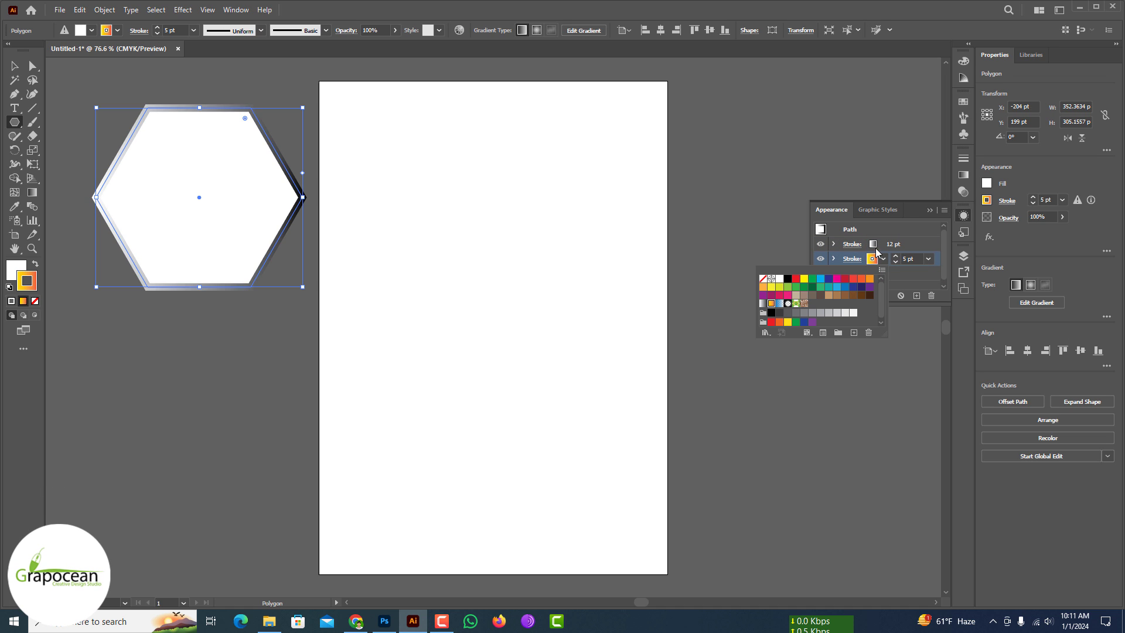
pyautogui.click(852, 259)
pyautogui.moveTo(937, 259); pyautogui.dragTo(928, 240)
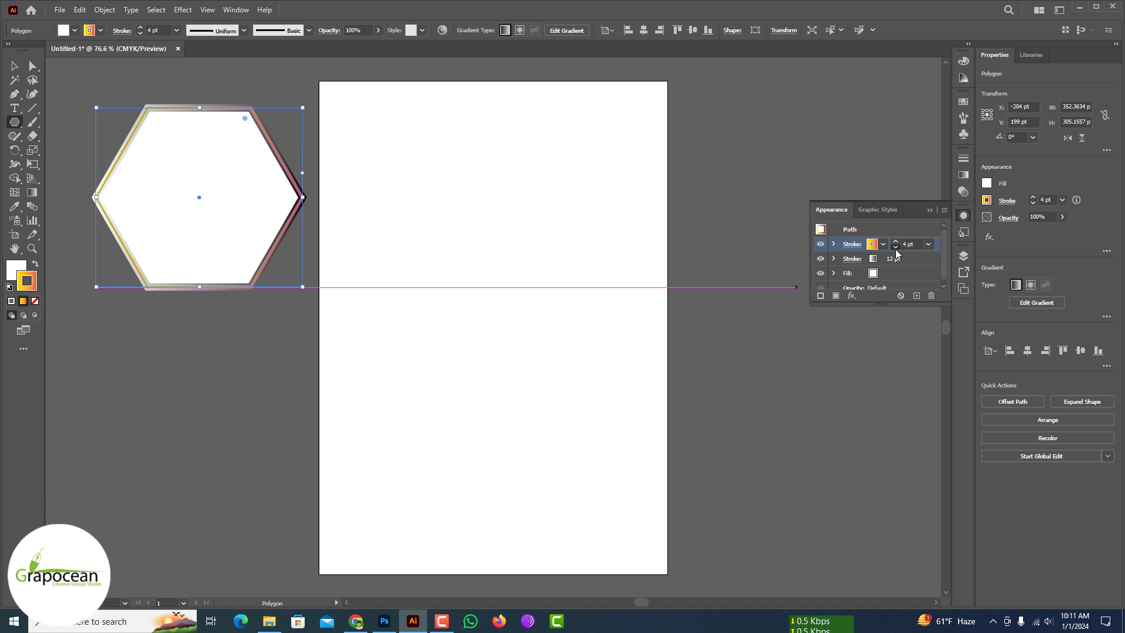
pyautogui.click(895, 242)
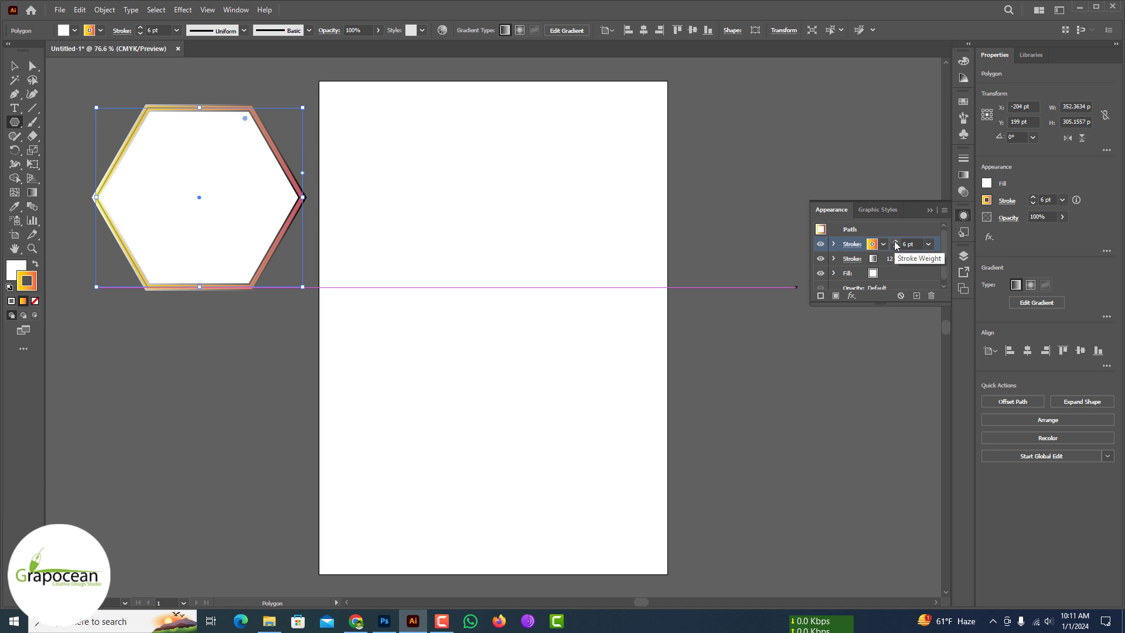
# Rework the 6 pt stroke's gradient by moving and adding color stops so yellow, orange and red alternate along it.
pyautogui.click(871, 244)
pyautogui.click(872, 245)
pyautogui.click(963, 175)
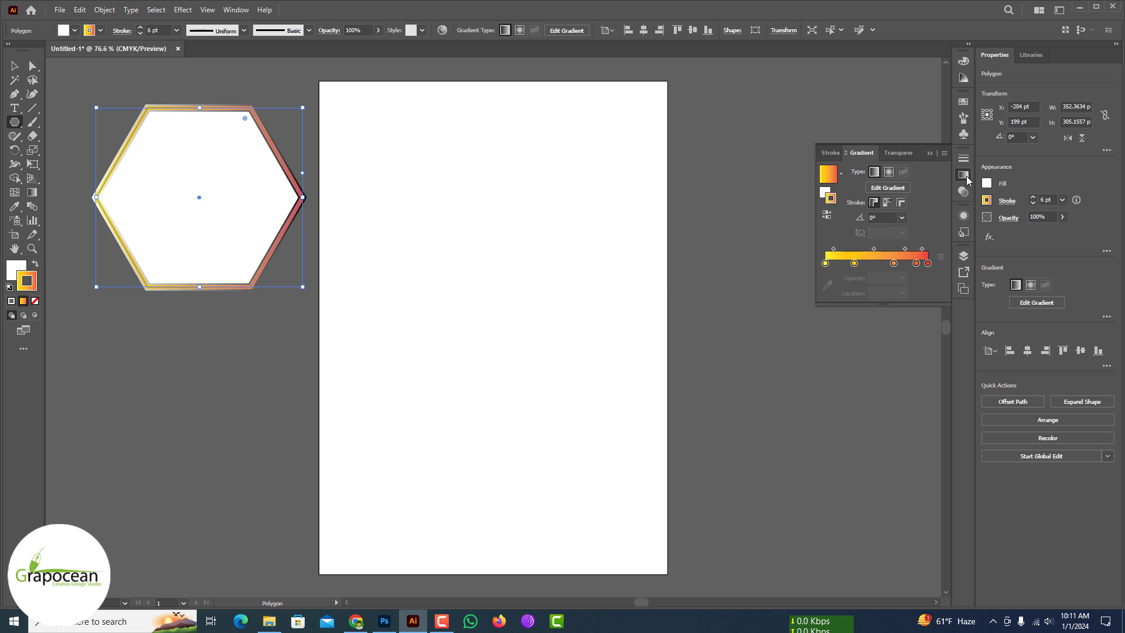
pyautogui.moveTo(891, 263); pyautogui.dragTo(866, 264)
pyautogui.click(883, 265)
pyautogui.click(896, 263)
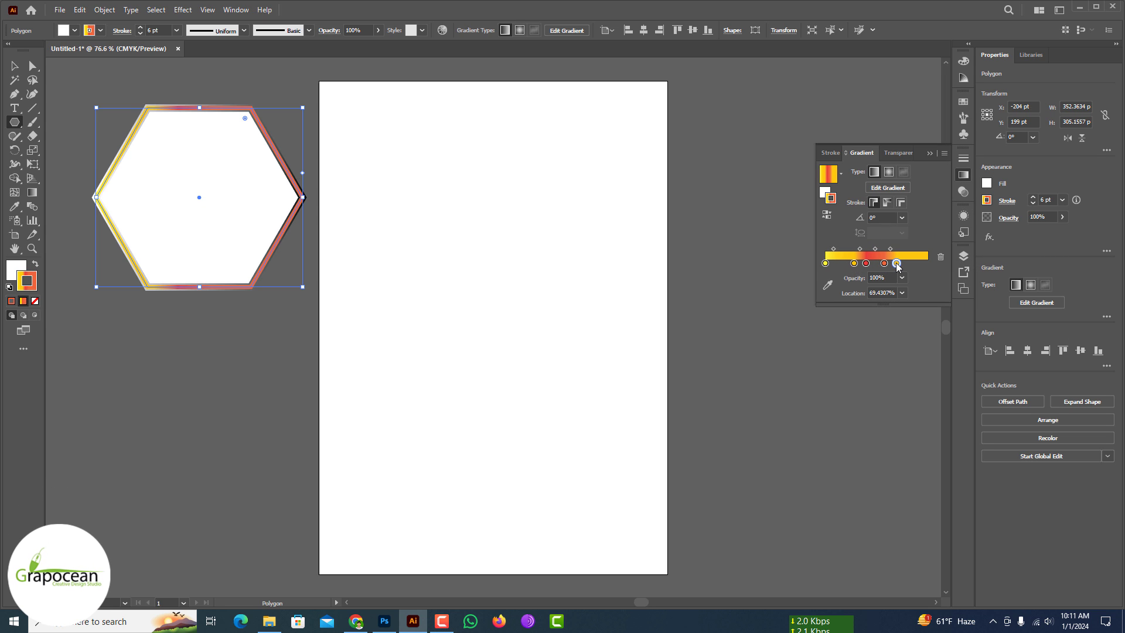
pyautogui.click(906, 264)
pyautogui.moveTo(826, 265)
pyautogui.mouseDown()
pyautogui.moveTo(921, 265)
pyautogui.moveTo(847, 264)
pyautogui.moveTo(867, 264)
pyautogui.mouseUp()
pyautogui.click(14, 64)
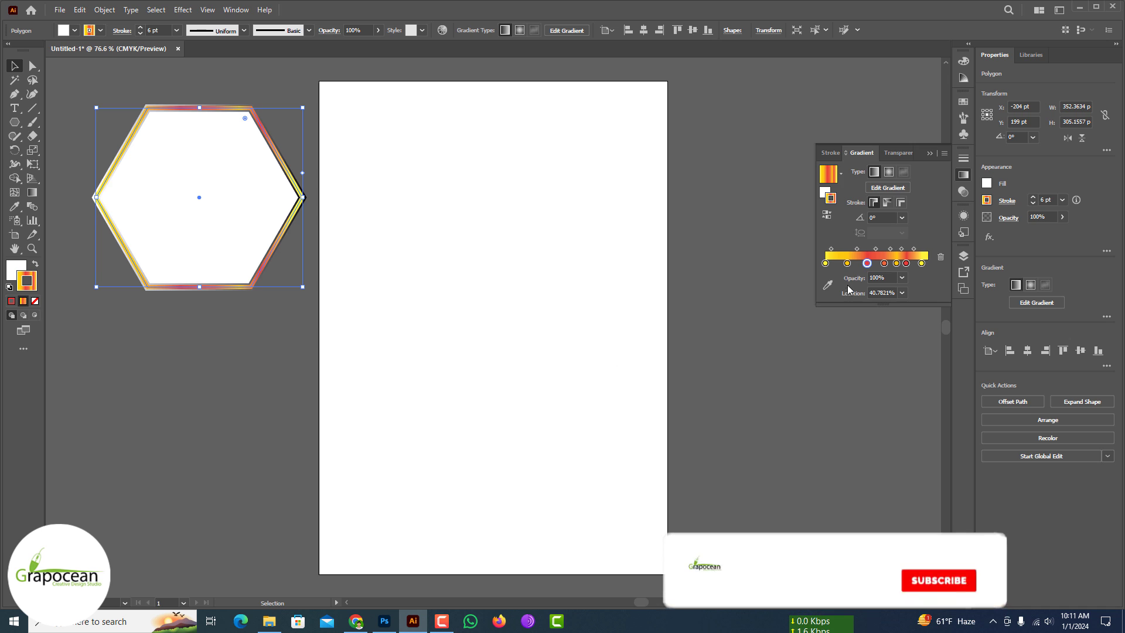
# Apply the 6 pt stroke's gradient across the stroke and deselect the hexagon.
pyautogui.click(901, 203)
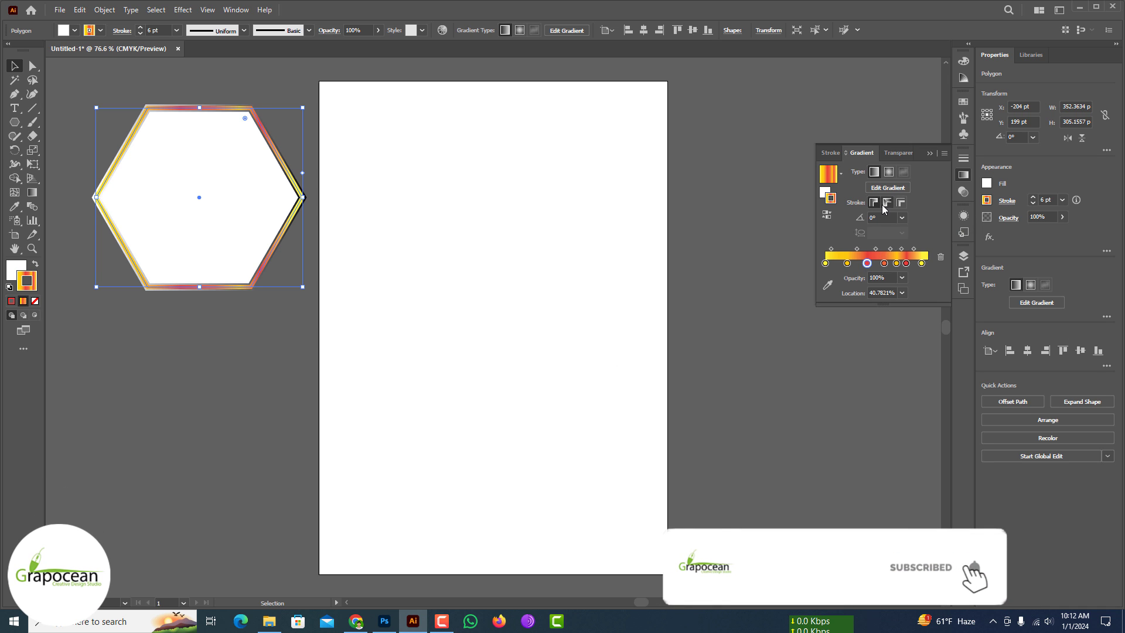
pyautogui.click(291, 291)
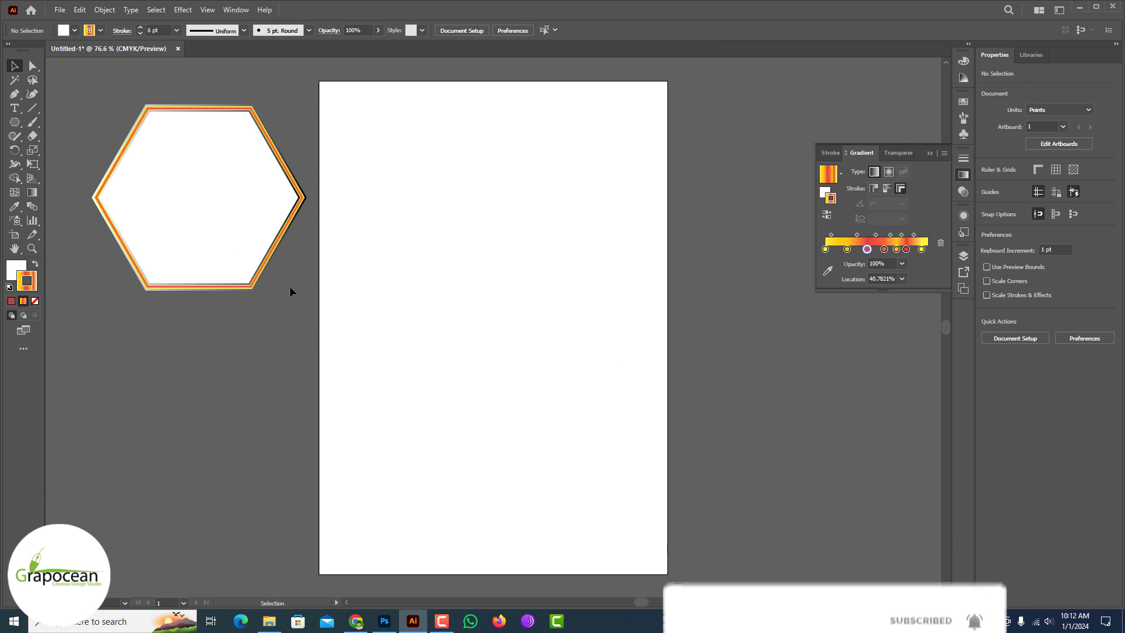
pyautogui.scroll(3, 228, 232)
pyautogui.scroll(-2, 396, 254)
# Change the hexagon's 12 pt stroke to the yellow-to-orange gradient swatch and deselect the shape.
pyautogui.click(413, 201)
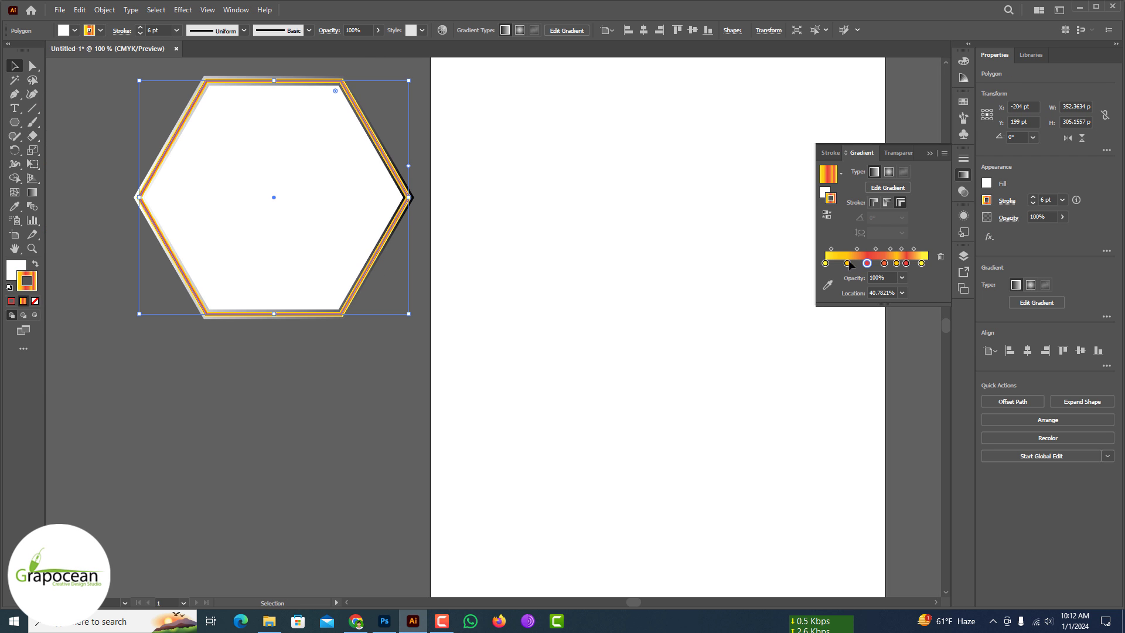
pyautogui.click(963, 215)
pyautogui.click(875, 260)
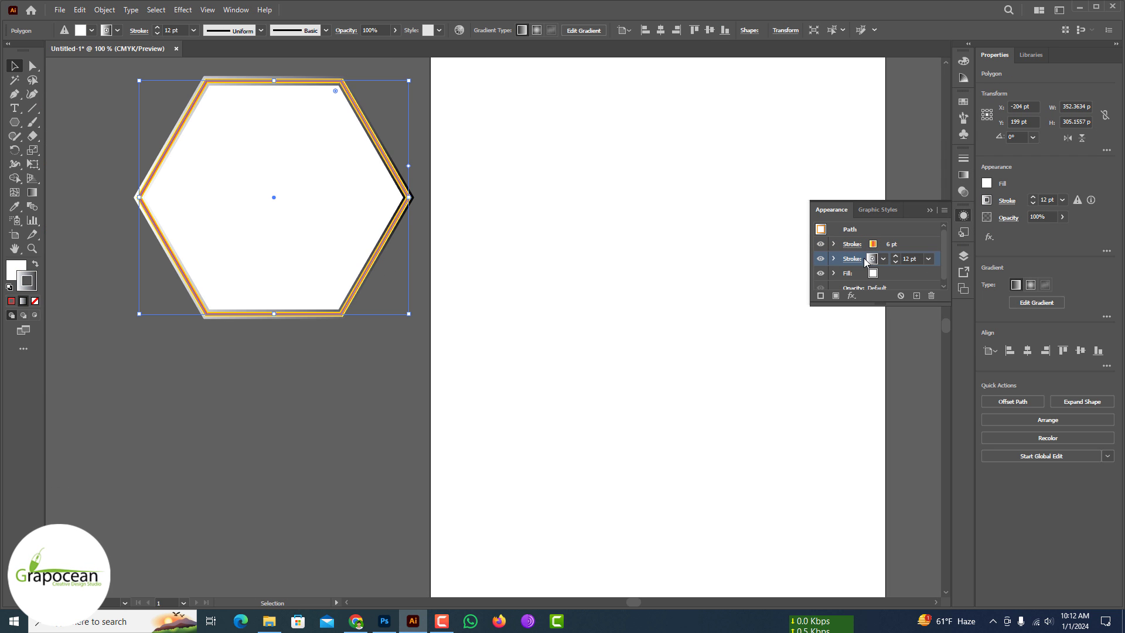
pyautogui.click(870, 259)
pyautogui.click(760, 302)
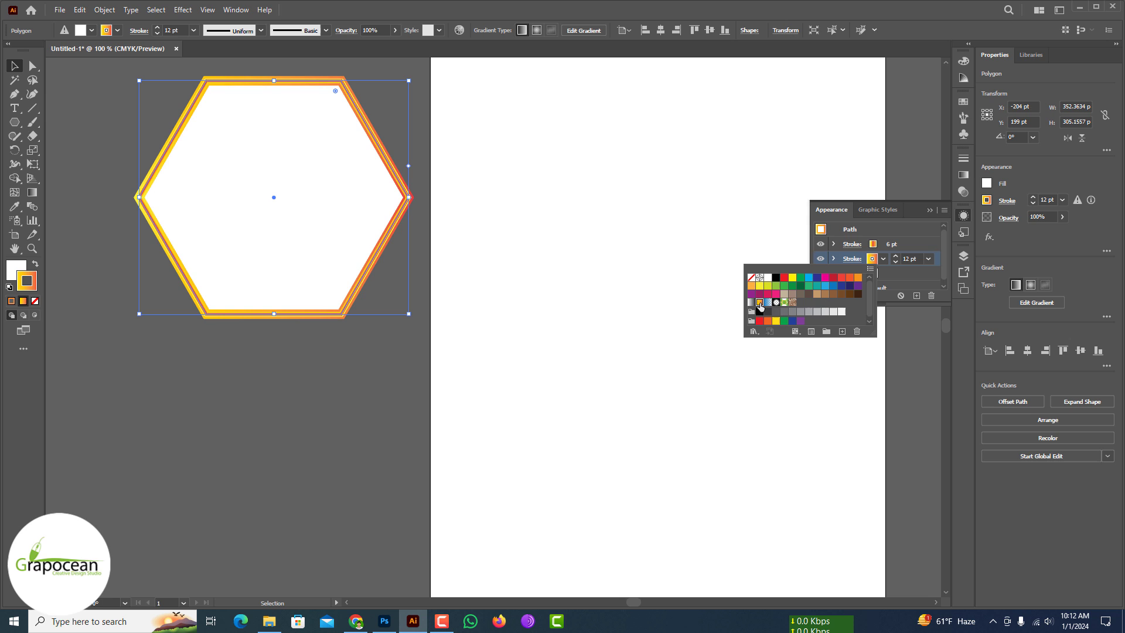
pyautogui.click(380, 380)
pyautogui.click(71, 136)
pyautogui.click(268, 209)
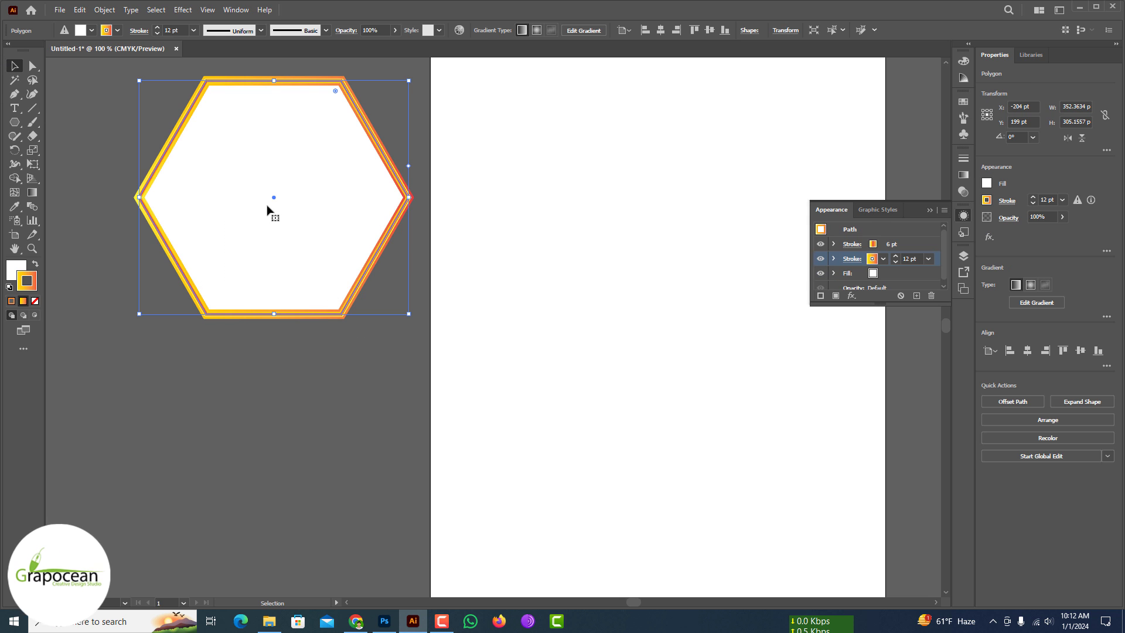
pyautogui.click(107, 11)
pyautogui.click(381, 196)
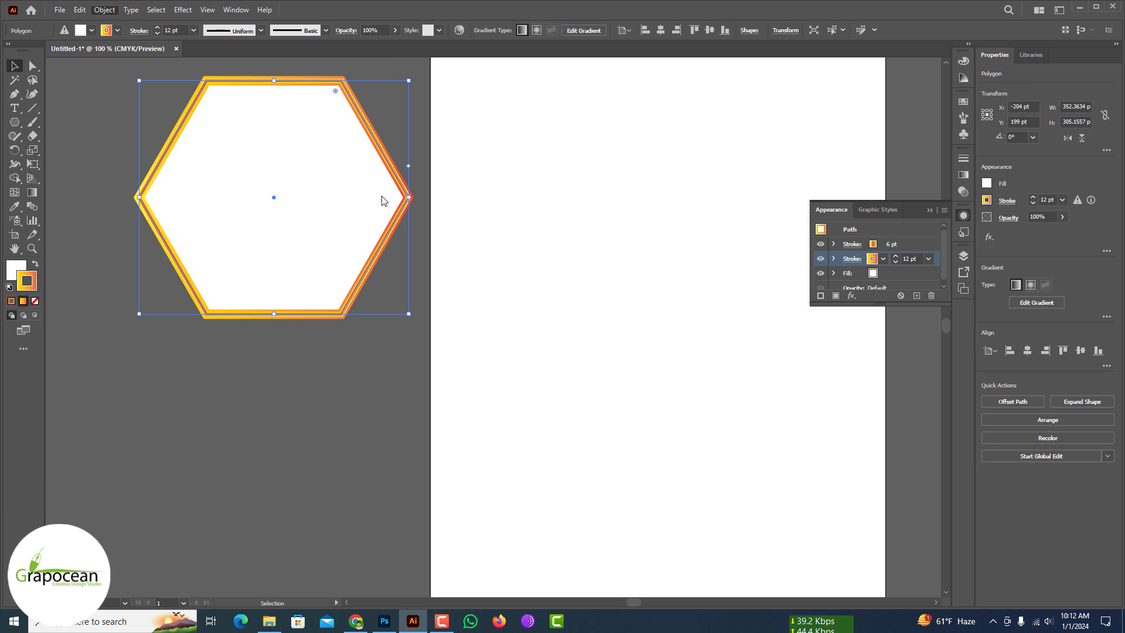
pyautogui.click(912, 243)
pyautogui.click(913, 273)
pyautogui.click(424, 130)
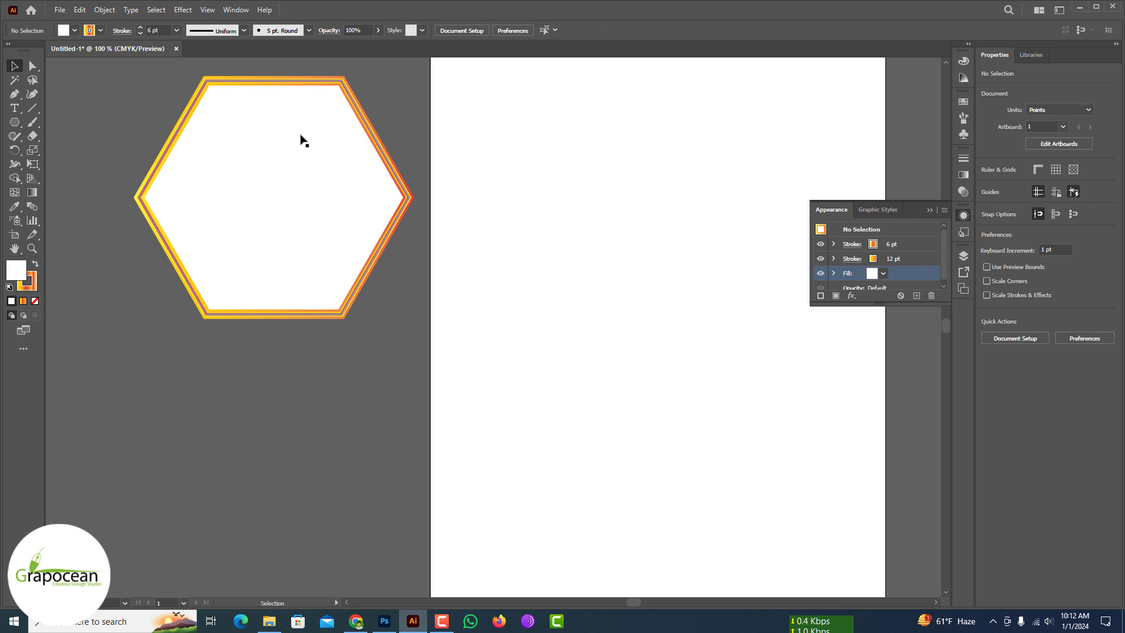
# Try a 3D Extrude effect with 0 pt depth on the hexagon's fill.
pyautogui.click(303, 140)
pyautogui.click(183, 10)
pyautogui.moveTo(258, 81)
pyautogui.click(345, 80)
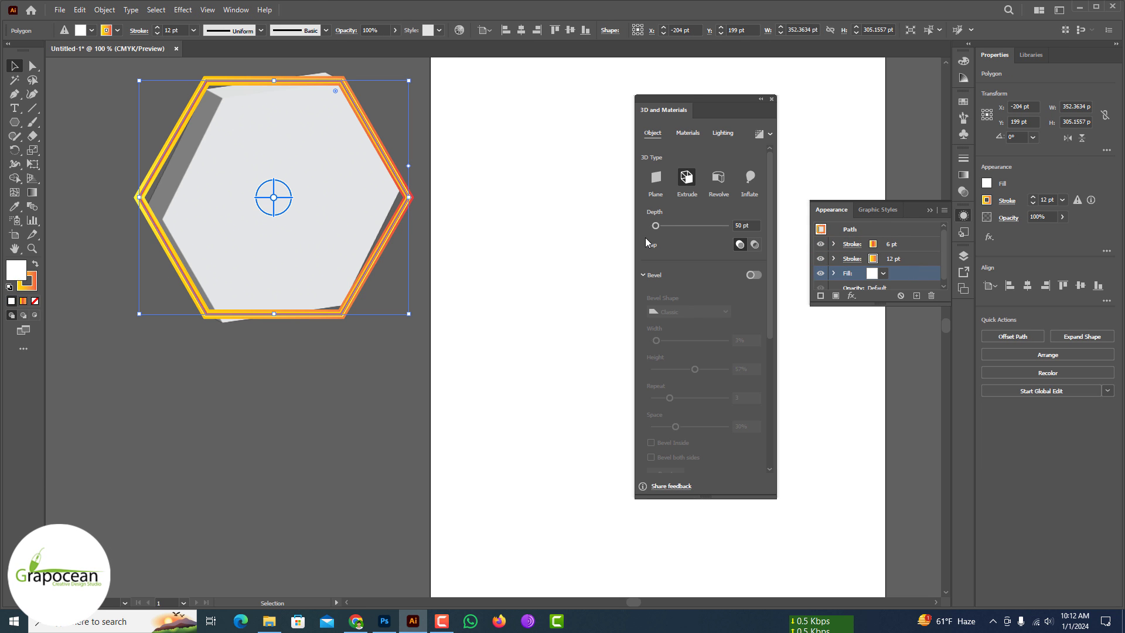
pyautogui.moveTo(656, 226); pyautogui.dragTo(627, 225)
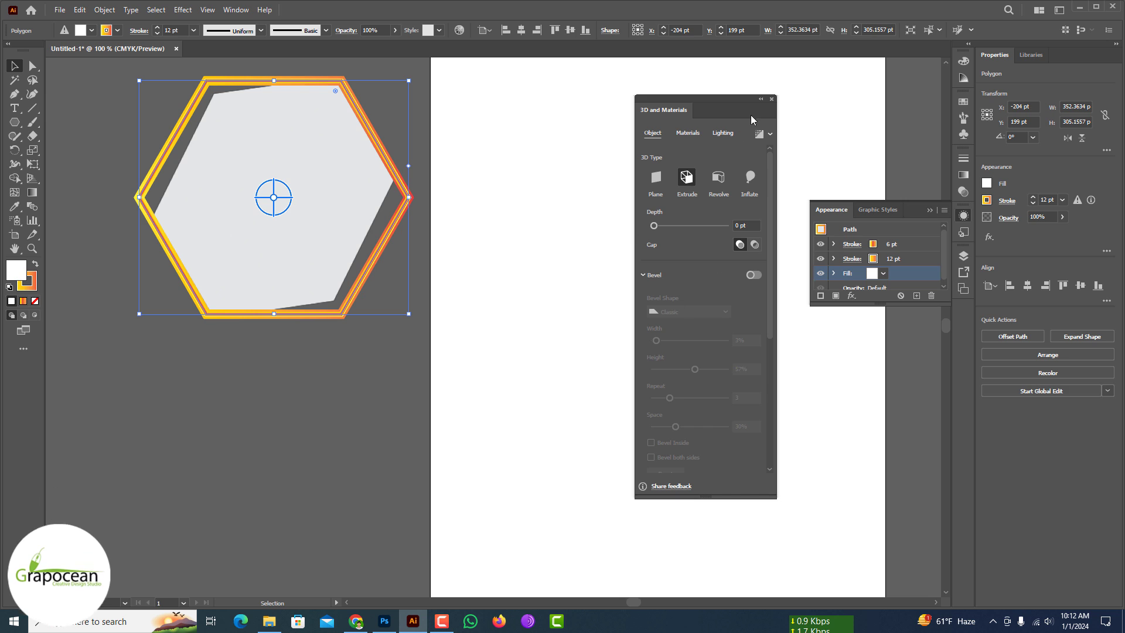
pyautogui.click(771, 99)
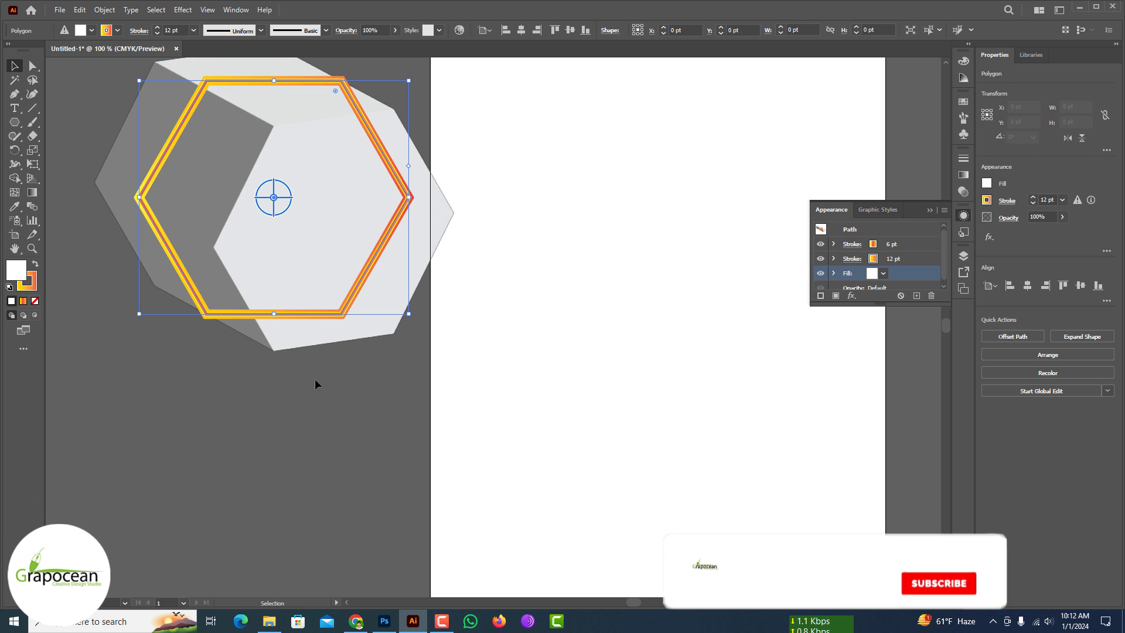
pyautogui.click(344, 412)
# Try a pink fill on the hexagon.
pyautogui.click(328, 281)
pyautogui.click(882, 274)
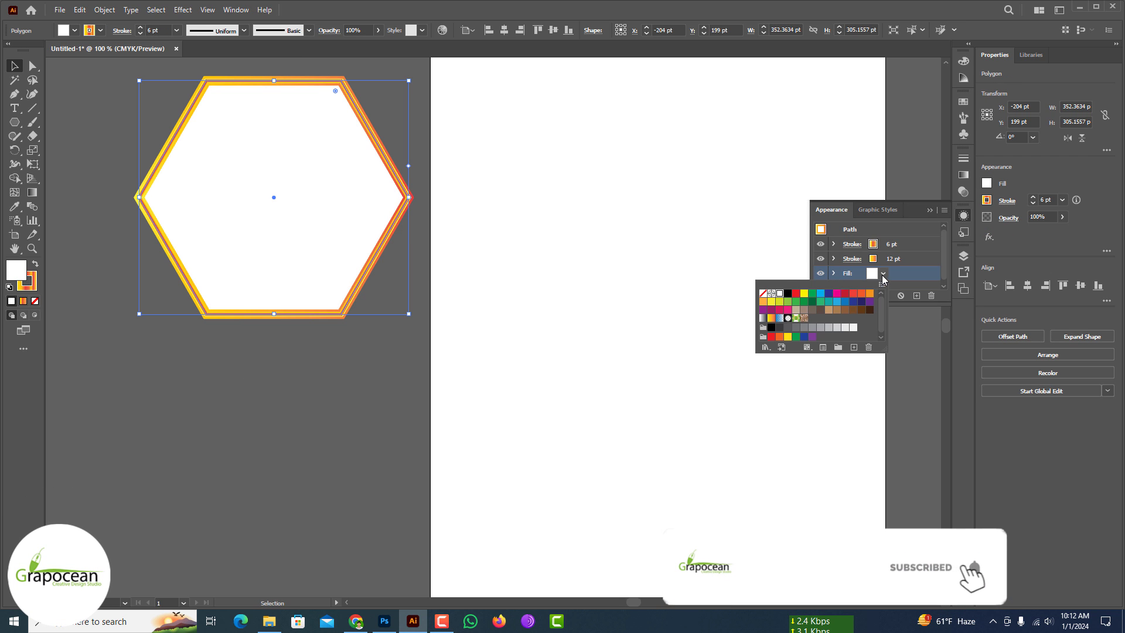
pyautogui.click(787, 310)
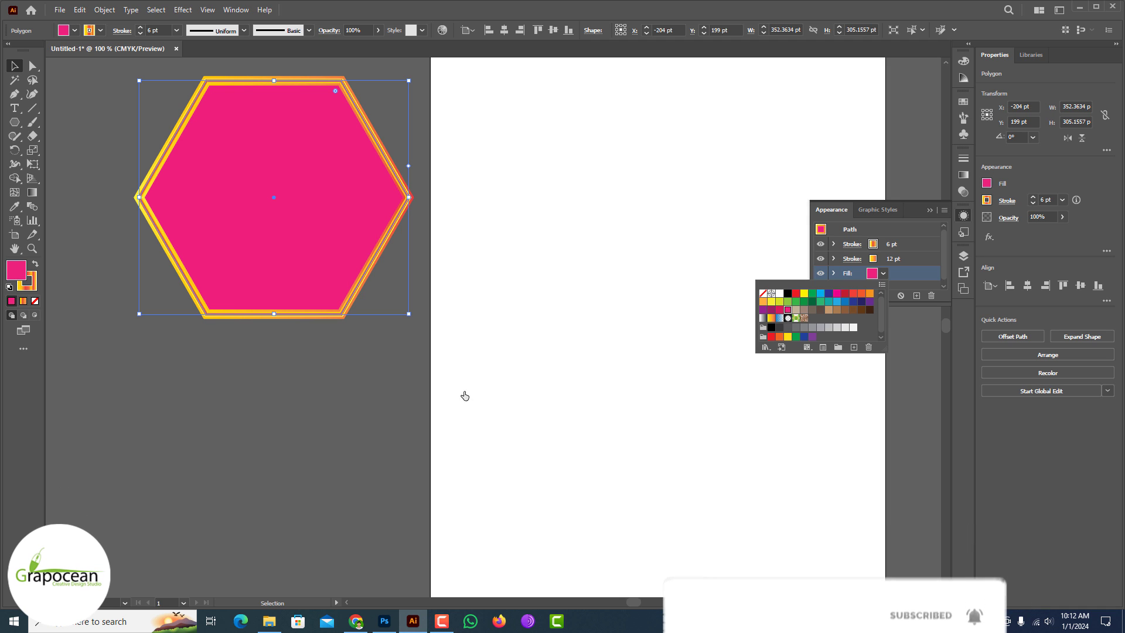
pyautogui.click(346, 399)
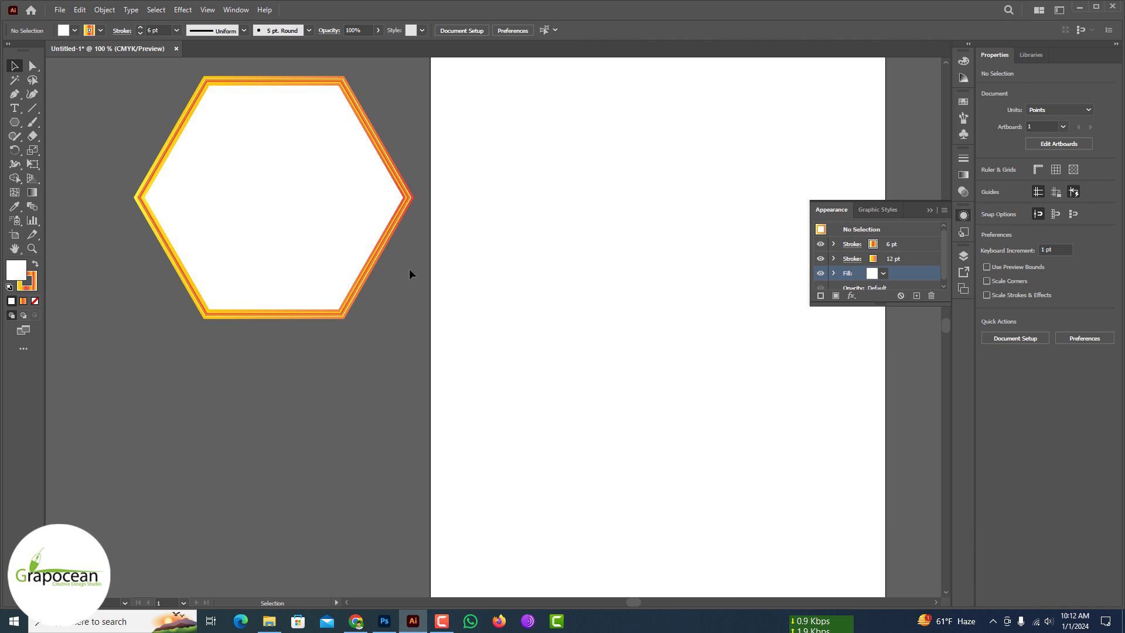
# Copy the gradient-bordered hexagon from Illustrator into the Product Graphic document in Photoshop as a smart object.
pyautogui.scroll(5, 410, 272)
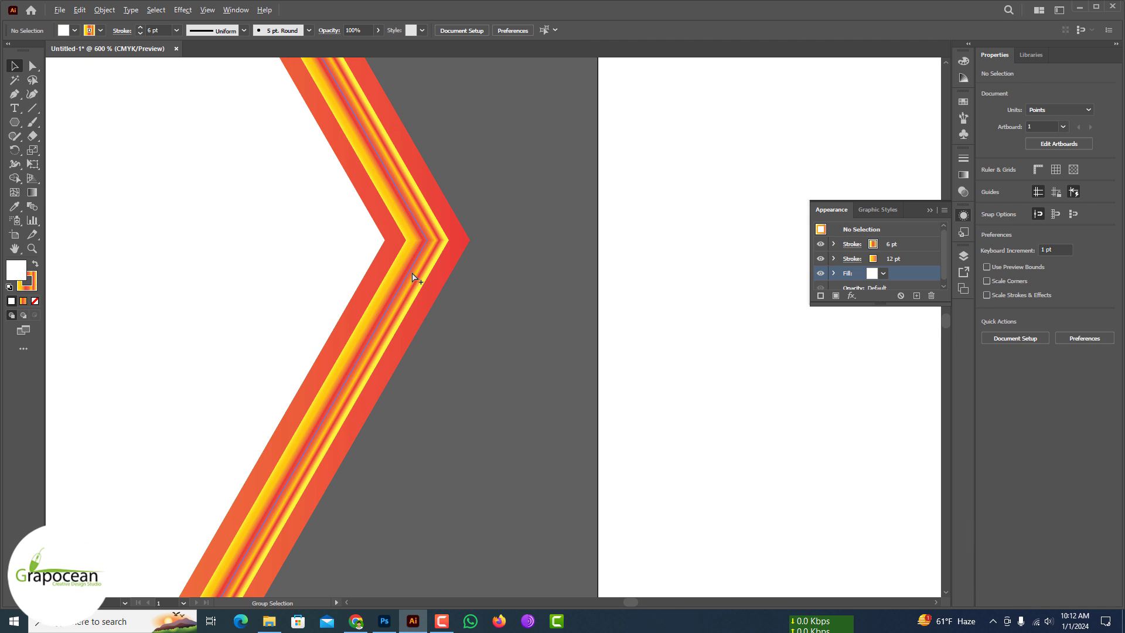
pyautogui.scroll(-5, 474, 355)
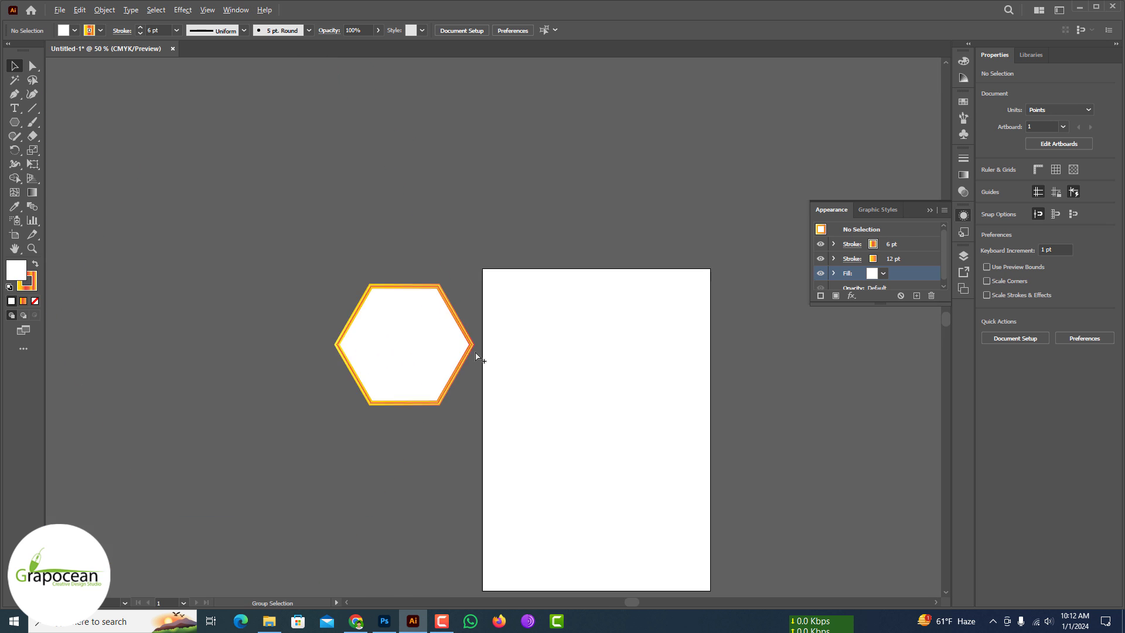
pyautogui.moveTo(477, 357); pyautogui.dragTo(388, 591)
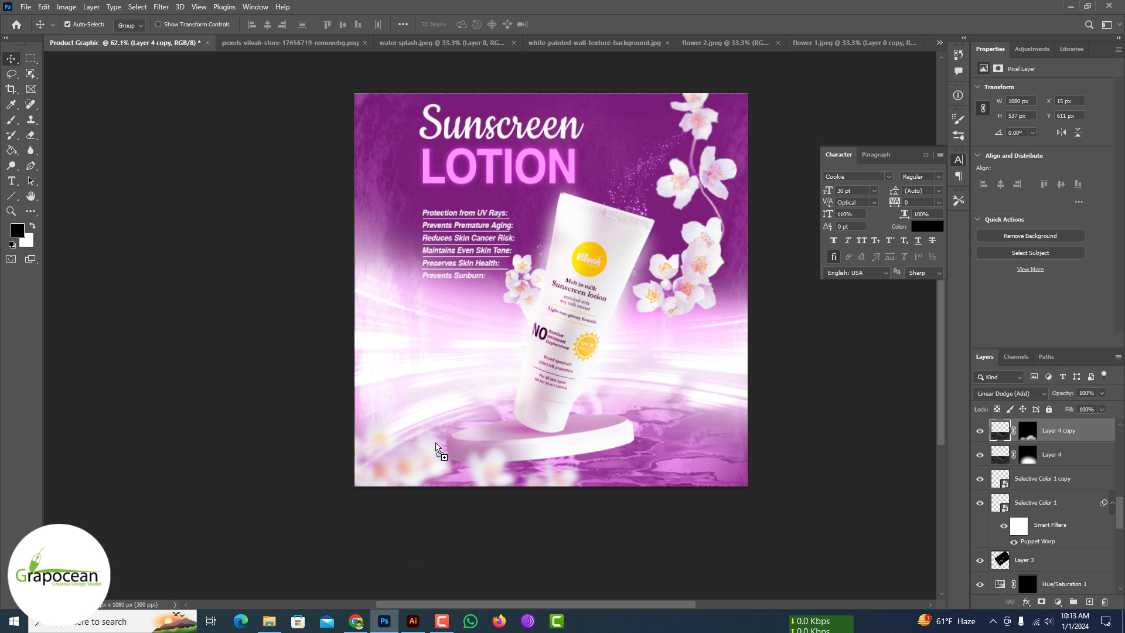
pyautogui.moveTo(436, 448); pyautogui.dragTo(439, 395)
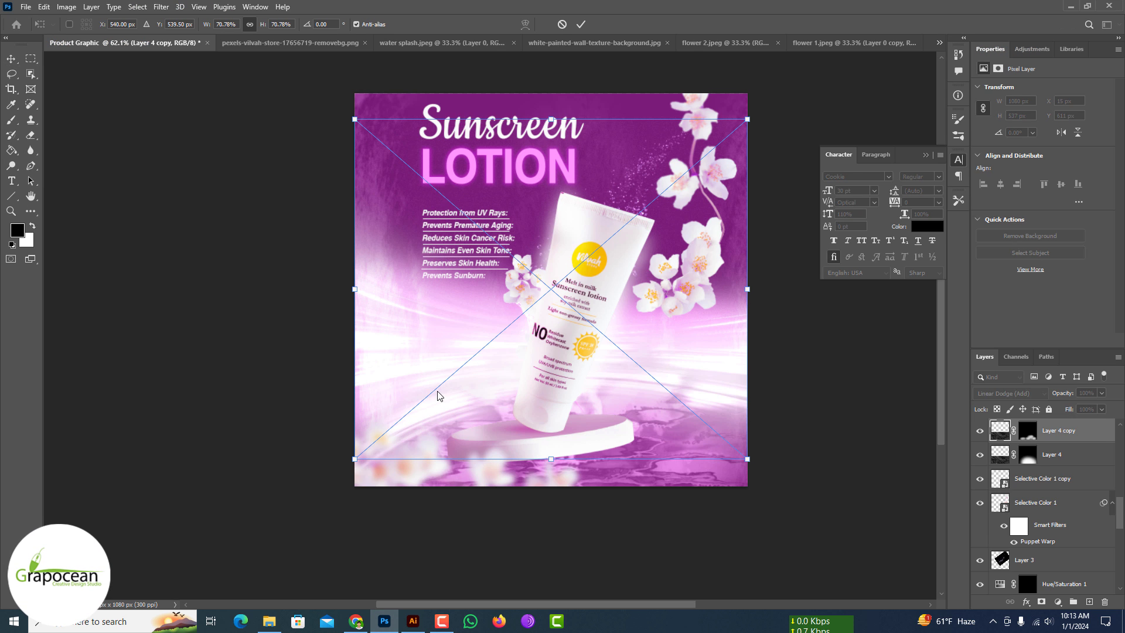
# Scale the placed hexagon to about 9.72% and position it below the benefit list.
pyautogui.moveTo(746, 333); pyautogui.dragTo(589, 366)
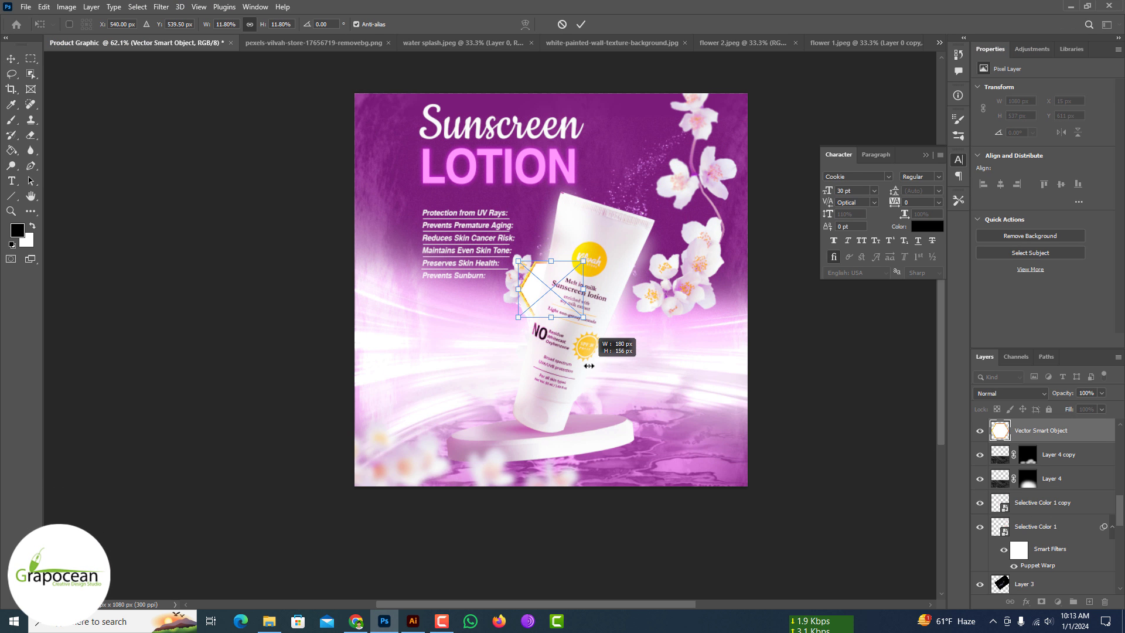
pyautogui.moveTo(531, 304); pyautogui.dragTo(473, 372)
pyautogui.scroll(3, 474, 371)
pyautogui.click(581, 24)
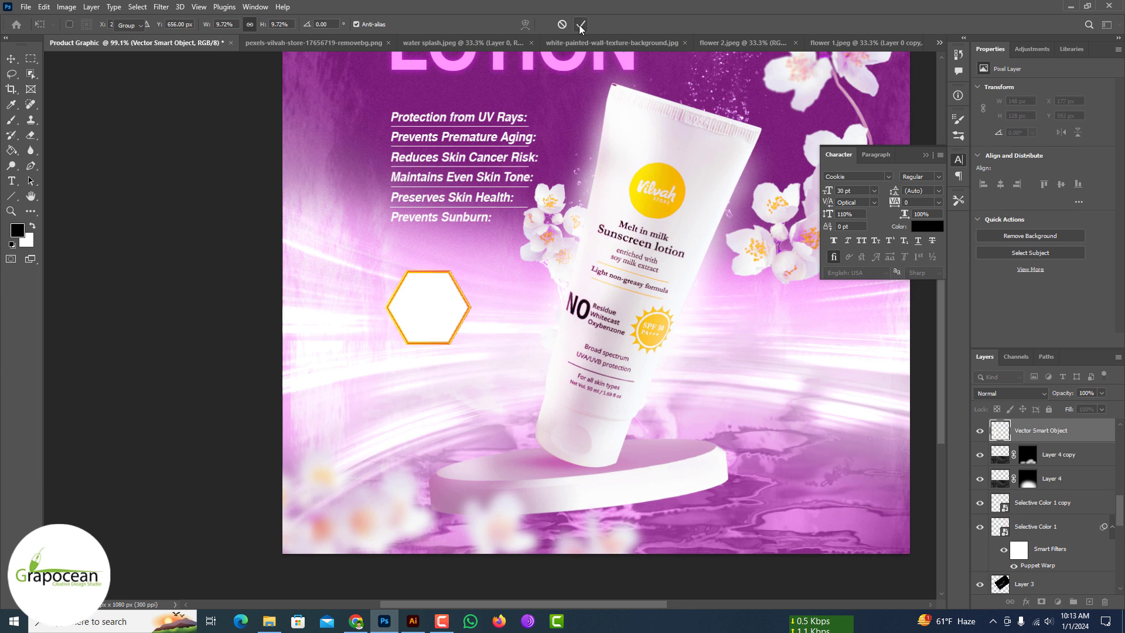
# Duplicate the hexagon three times, placing two copies side by side below it and one to its left.
pyautogui.moveTo(435, 312); pyautogui.dragTo(495, 408)
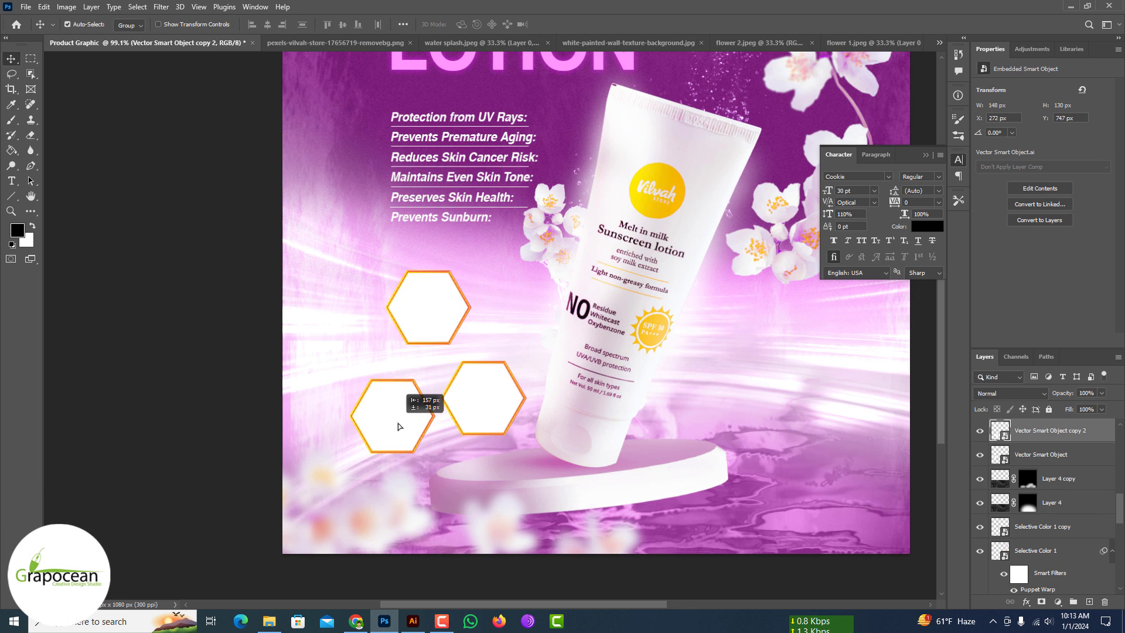
pyautogui.moveTo(398, 426); pyautogui.dragTo(399, 410)
pyautogui.moveTo(358, 327); pyautogui.dragTo(359, 308)
# Scale the left hexagon copy down to about 94 × 82 px and place it beside the upper hexagon.
pyautogui.hotkey('ctrl', 't')
pyautogui.moveTo(387, 345); pyautogui.dragTo(371, 332)
pyautogui.scroll(3, 358, 321)
pyautogui.moveTo(352, 316); pyautogui.dragTo(365, 313)
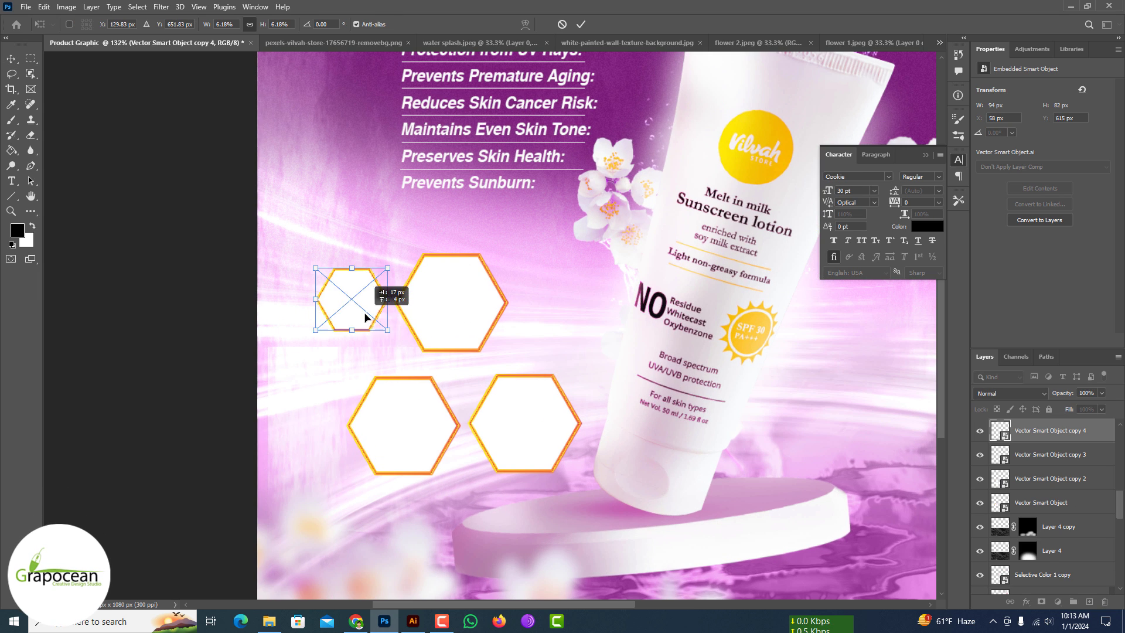
pyautogui.click(580, 24)
# Move the two lower hexagons closer together so their slanted edges nest in a honeycomb arrangement.
pyautogui.moveTo(440, 393); pyautogui.dragTo(432, 372)
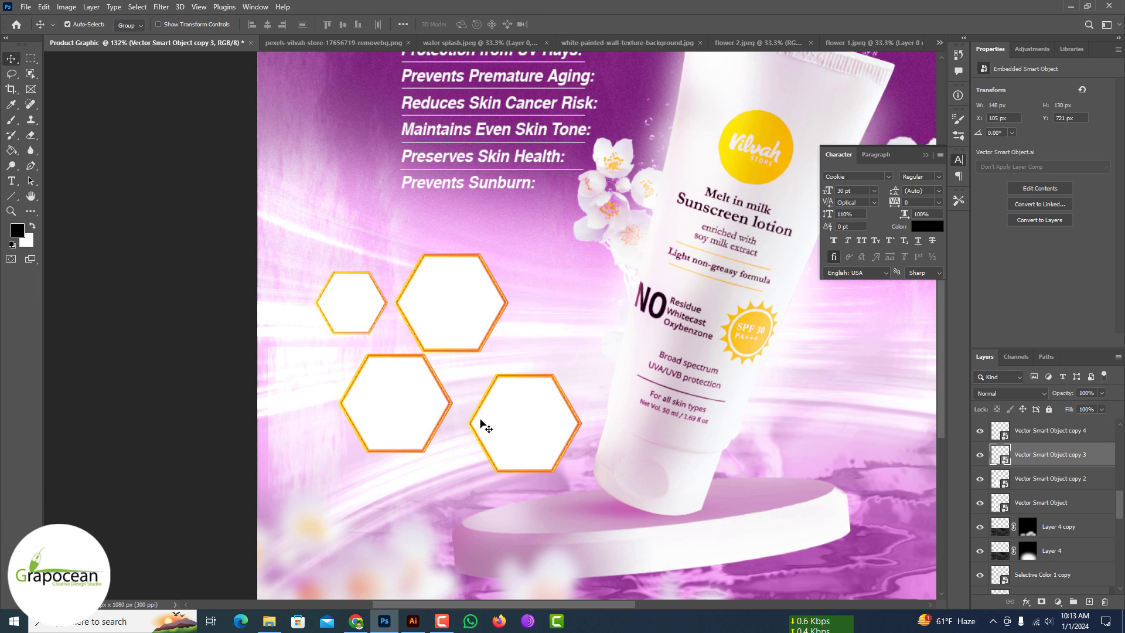
pyautogui.moveTo(496, 438)
pyautogui.mouseDown()
pyautogui.moveTo(448, 467)
pyautogui.moveTo(475, 444)
pyautogui.mouseUp()
pyautogui.scroll(8, 457, 457)
pyautogui.scroll(-10, 490, 413)
pyautogui.scroll(-5, 520, 420)
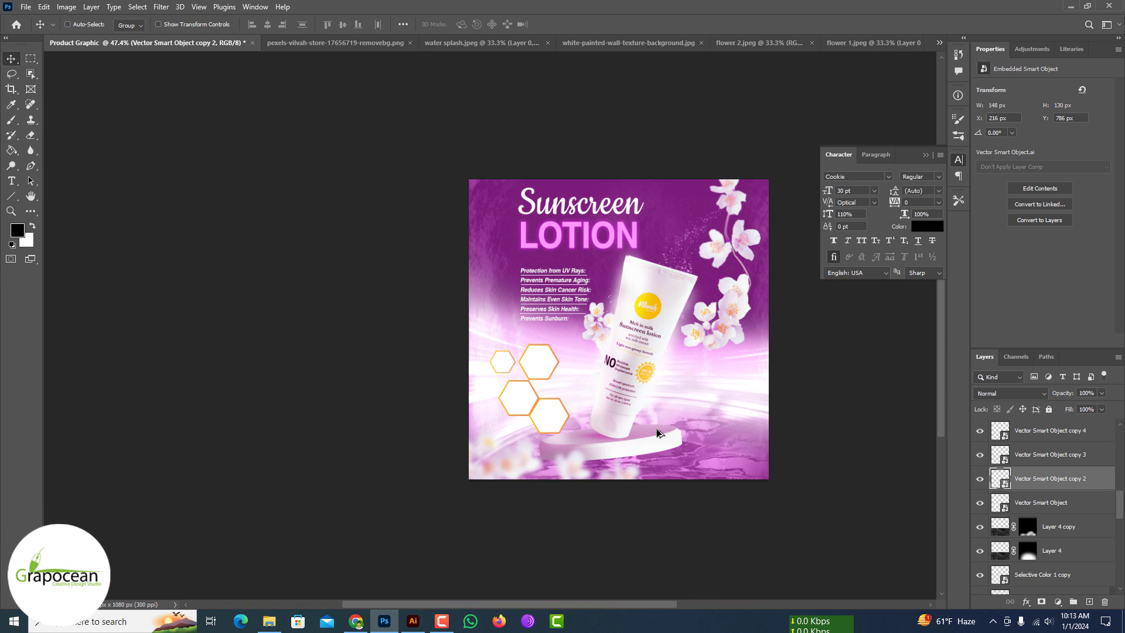
# Enlarge the smallest hexagon to about 121 × 105 px and nest it against the upper-left edge of its neighbor.
pyautogui.scroll(4, 609, 391)
pyautogui.hotkey('ctrl', 't')
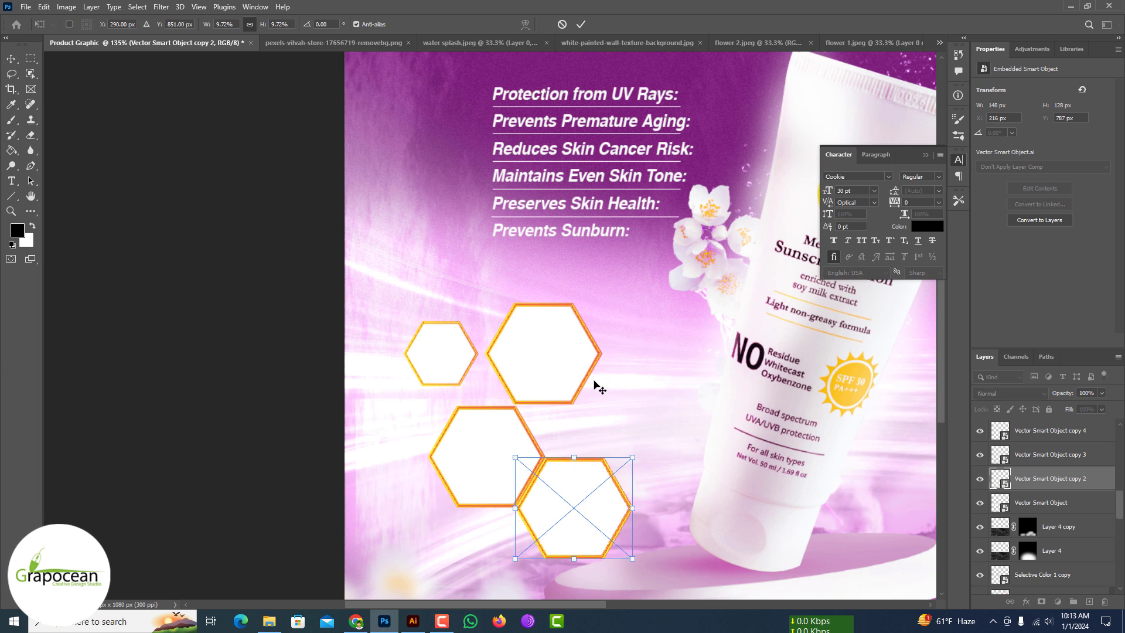
pyautogui.click(584, 27)
pyautogui.hotkey('ctrl', 't')
pyautogui.moveTo(632, 458); pyautogui.dragTo(647, 445)
pyautogui.moveTo(595, 491); pyautogui.dragTo(619, 463)
pyautogui.scroll(-7, 609, 480)
pyautogui.press('Return')
pyautogui.scroll(3, 554, 424)
pyautogui.moveTo(530, 417); pyautogui.dragTo(545, 394)
pyautogui.scroll(3, 534, 418)
pyautogui.hotkey('ctrl', 't')
pyautogui.scroll(5, 533, 371)
pyautogui.click(580, 24)
pyautogui.scroll(-8, 580, 327)
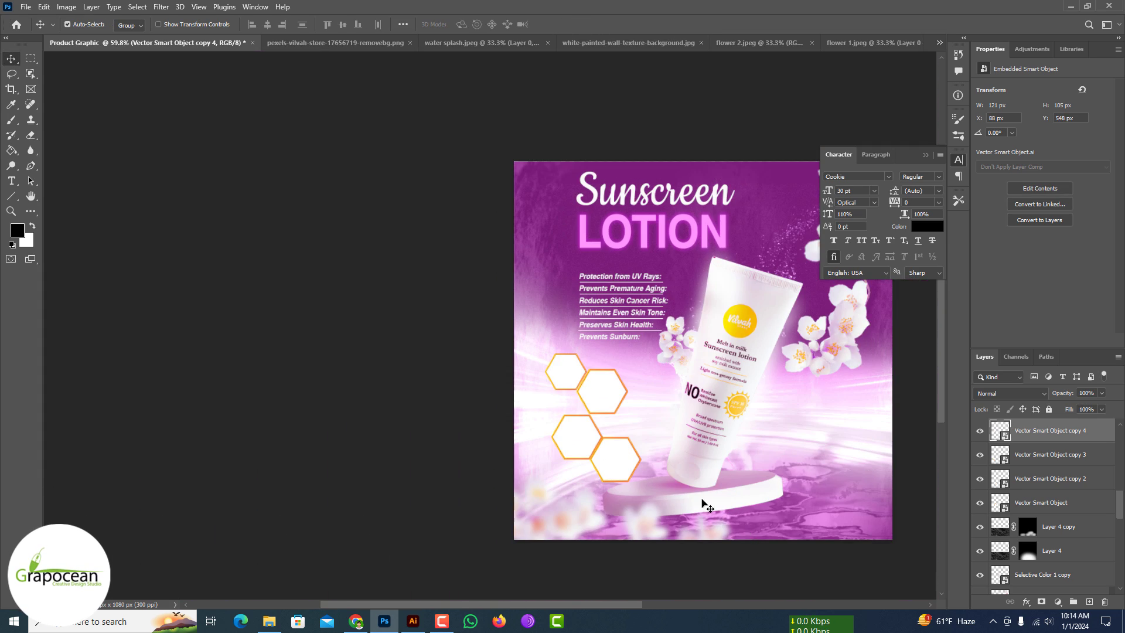
# Fine-tune the smallest hexagon's position so its edge lines up closely with the neighboring hexagon.
pyautogui.scroll(6, 620, 465)
pyautogui.moveTo(621, 471)
pyautogui.mouseDown()
pyautogui.moveTo(612, 448)
pyautogui.moveTo(602, 465)
pyautogui.mouseUp()
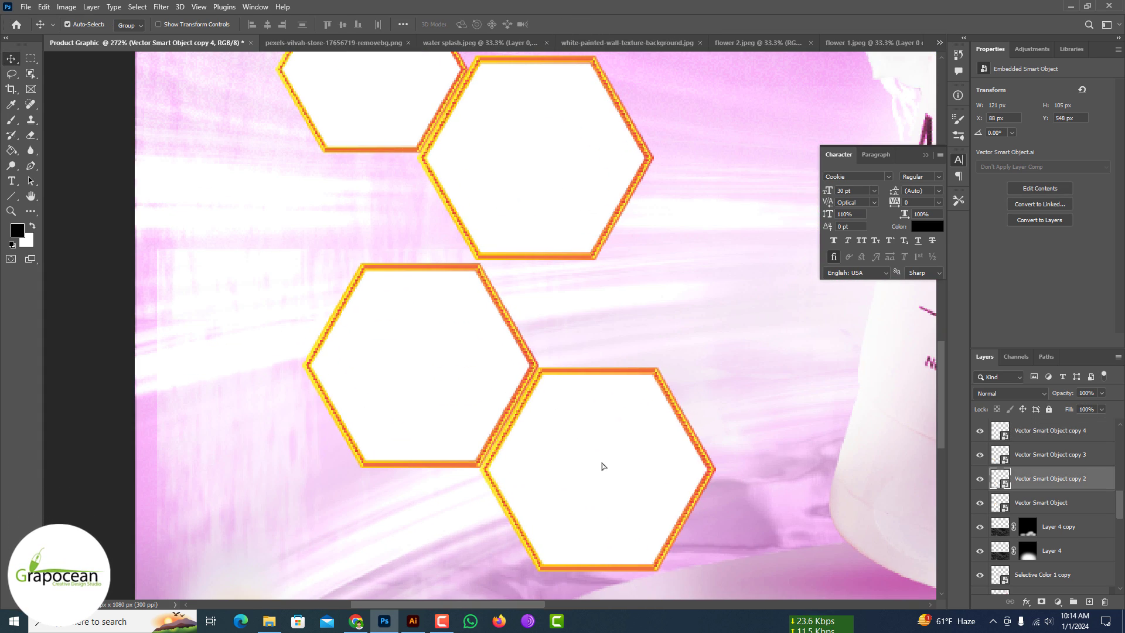
pyautogui.scroll(-6, 603, 465)
pyautogui.scroll(3, 524, 397)
pyautogui.scroll(3, 525, 397)
pyautogui.moveTo(525, 397)
pyautogui.mouseDown()
pyautogui.moveTo(515, 377)
pyautogui.moveTo(533, 377)
pyautogui.mouseUp()
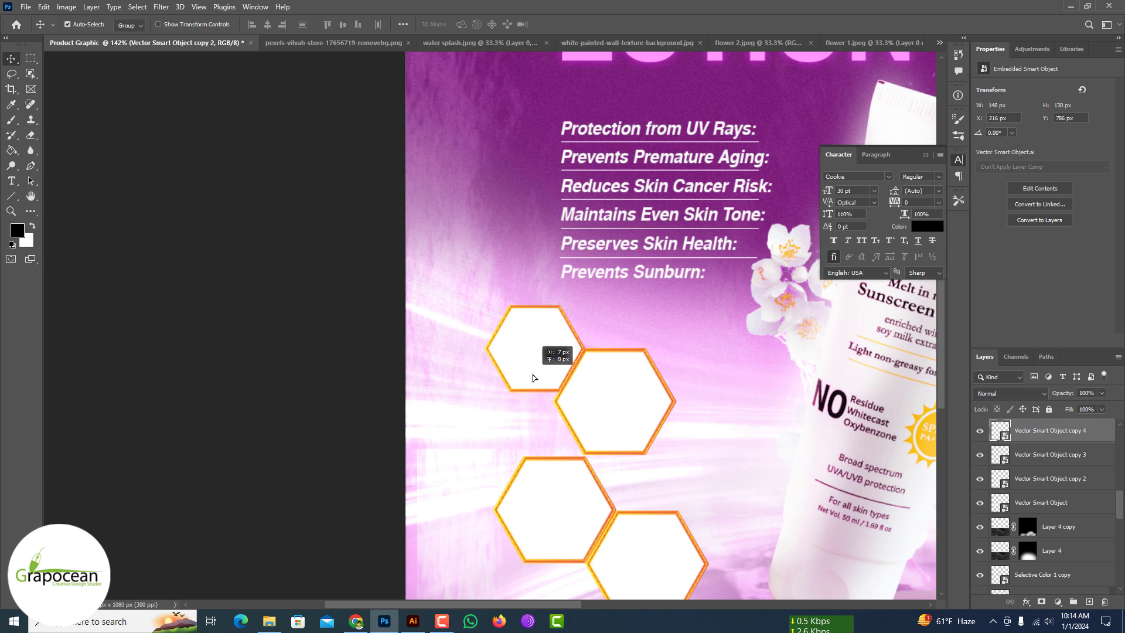
pyautogui.press('Left')
pyautogui.press('Left')
pyautogui.press('Left')
pyautogui.press('Left')
pyautogui.press('Up')
pyautogui.press('Up')
pyautogui.press('Up')
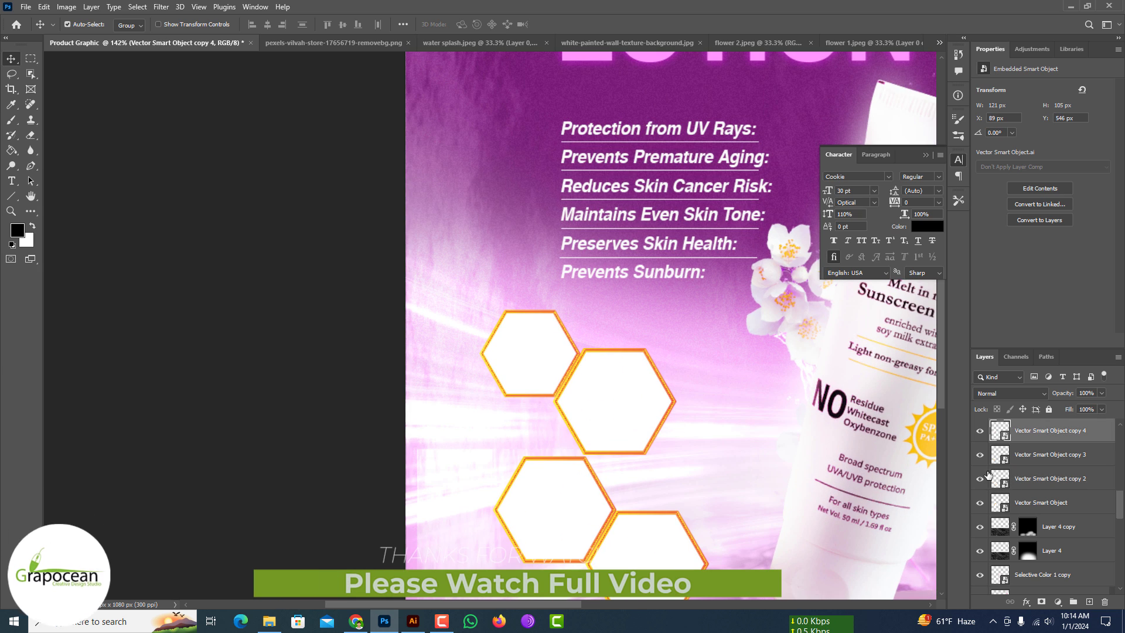
# Add a white (#ffffff) Outer Glow to the smallest hexagon in Screen mode at 89% opacity and adjust the glow's extent.
pyautogui.rightClick(1058, 435)
pyautogui.click(958, 129)
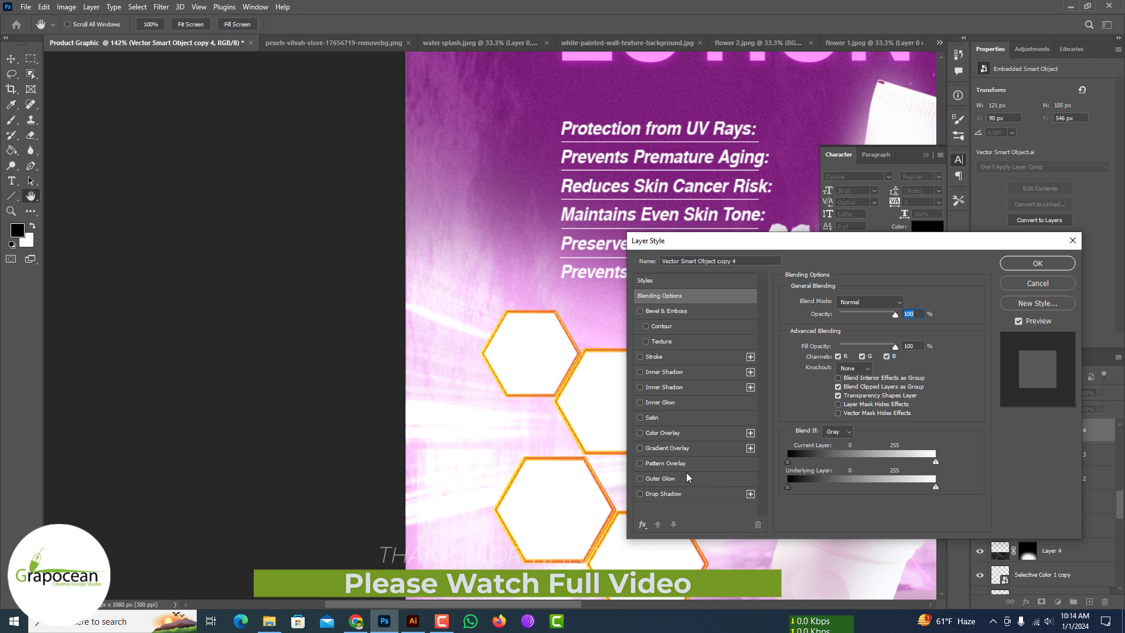
pyautogui.click(687, 478)
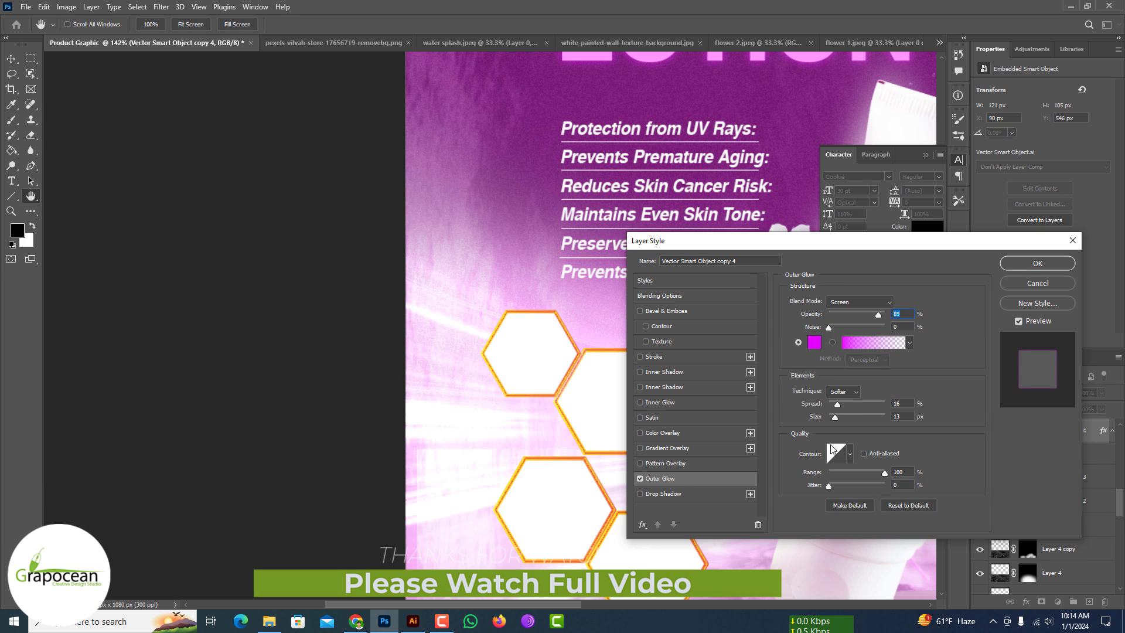
pyautogui.click(814, 342)
pyautogui.moveTo(906, 407); pyautogui.dragTo(900, 570)
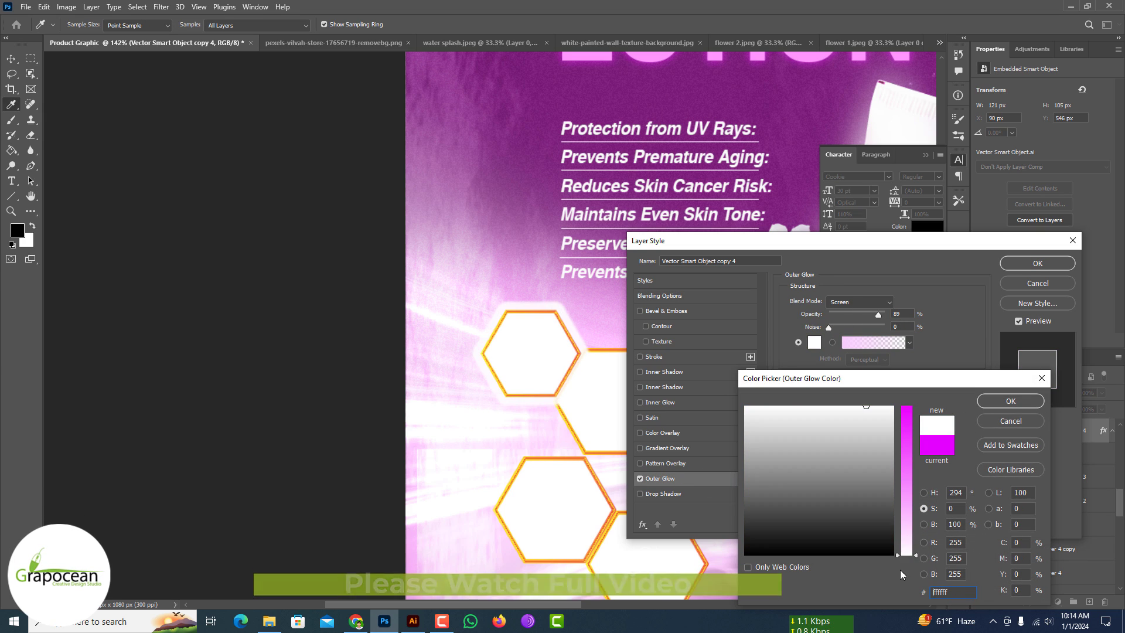
pyautogui.click(978, 405)
pyautogui.moveTo(841, 399)
pyautogui.mouseDown()
pyautogui.moveTo(865, 414)
pyautogui.moveTo(845, 414)
pyautogui.mouseUp()
pyautogui.press('Return')
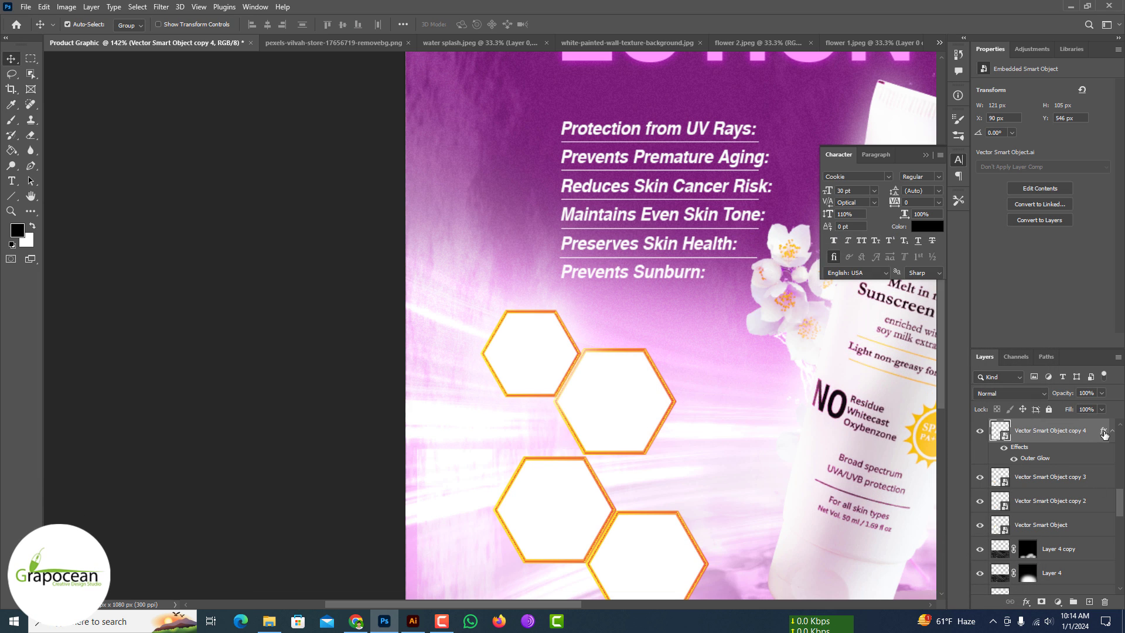
# Copy the smallest hexagon's Outer Glow effect to the other three hexagon layers.
pyautogui.moveTo(1103, 433); pyautogui.dragTo(1101, 481)
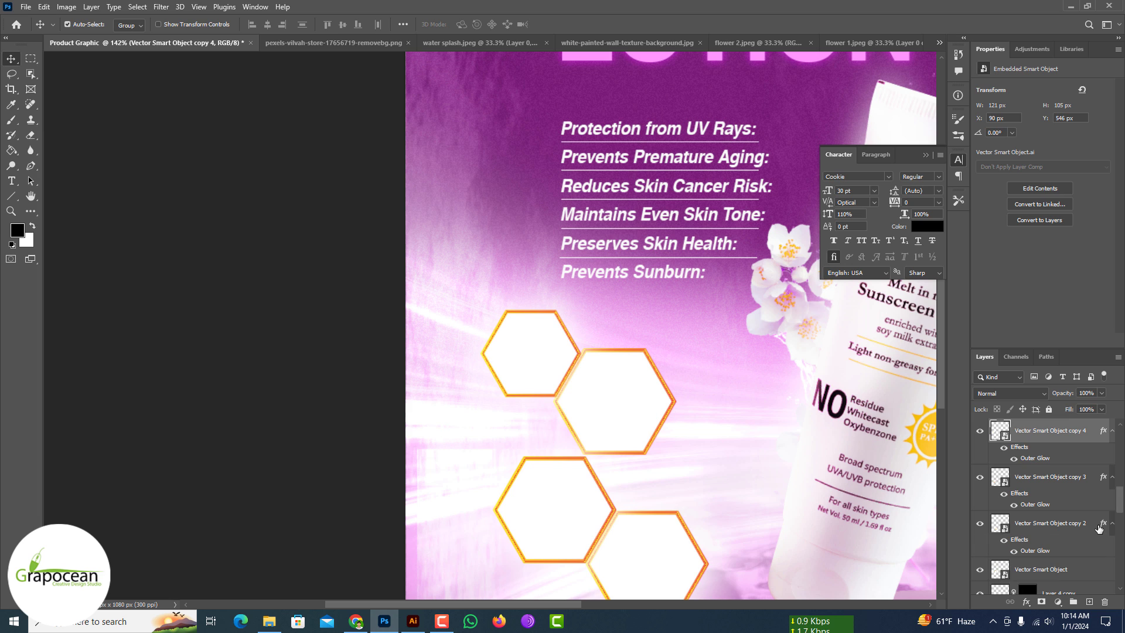
pyautogui.moveTo(1081, 555); pyautogui.dragTo(1081, 567)
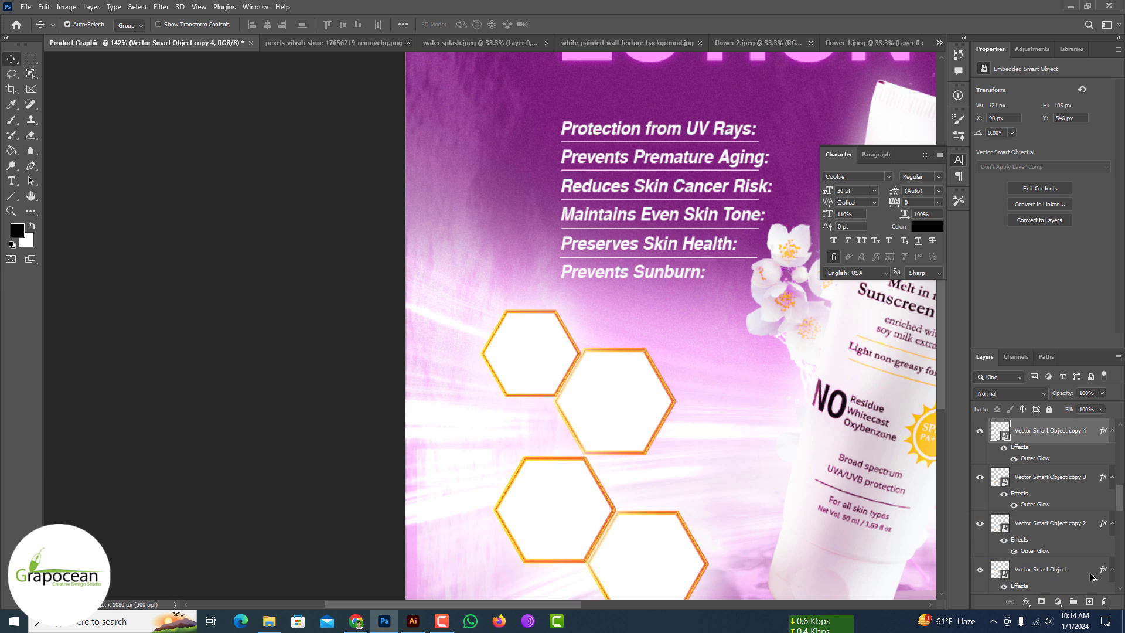
pyautogui.hotkey('ctrl', '0')
pyautogui.keyDown('ctrl'); pyautogui.click(567, 417); pyautogui.keyUp('ctrl')
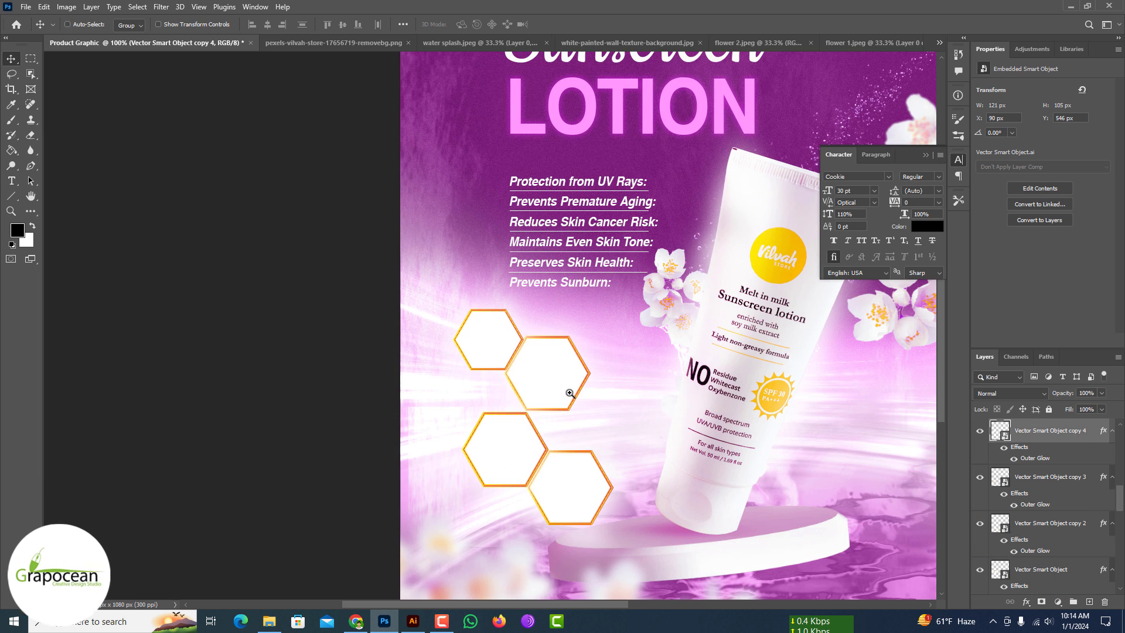
# Move the four hexagon layers to the top of the layer stack.
pyautogui.click(11, 181)
pyautogui.scroll(3, 1048, 504)
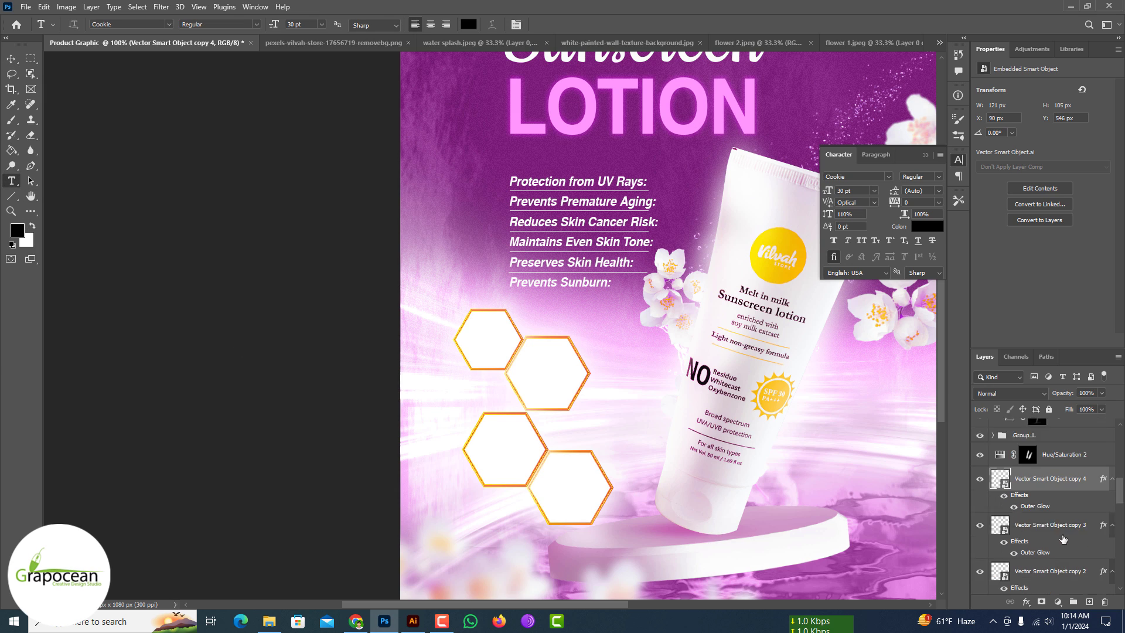
pyautogui.scroll(2, 1067, 541)
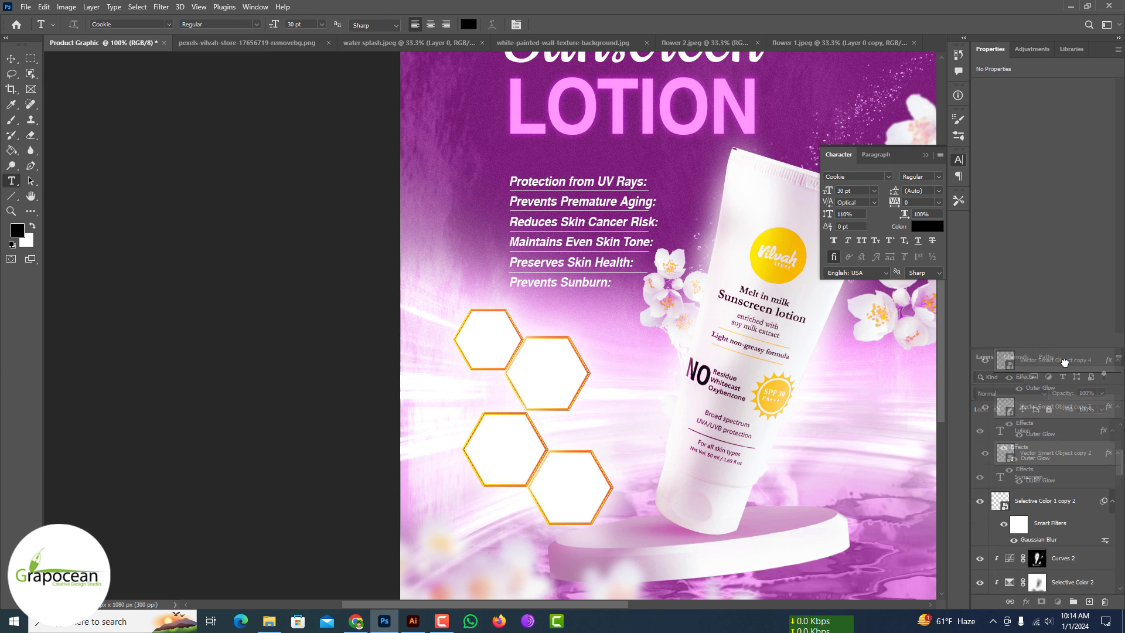
# Add the text "protect the skin" over the larger hexagon of the upper pair.
pyautogui.click(544, 373)
pyautogui.write('Protac')
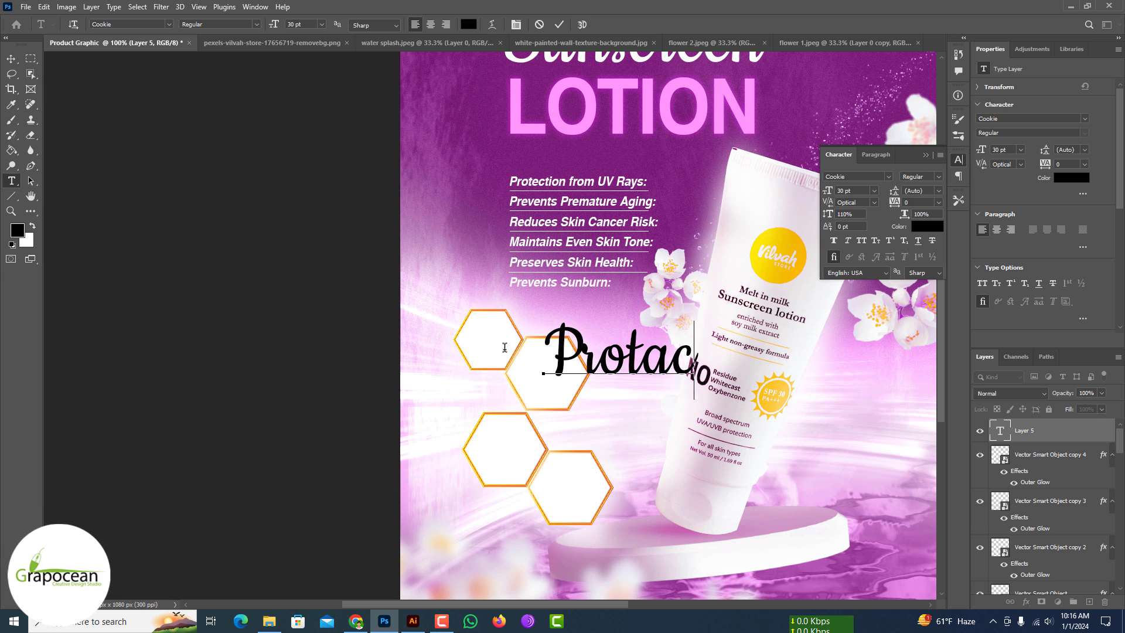
pyautogui.write('protect the skin')
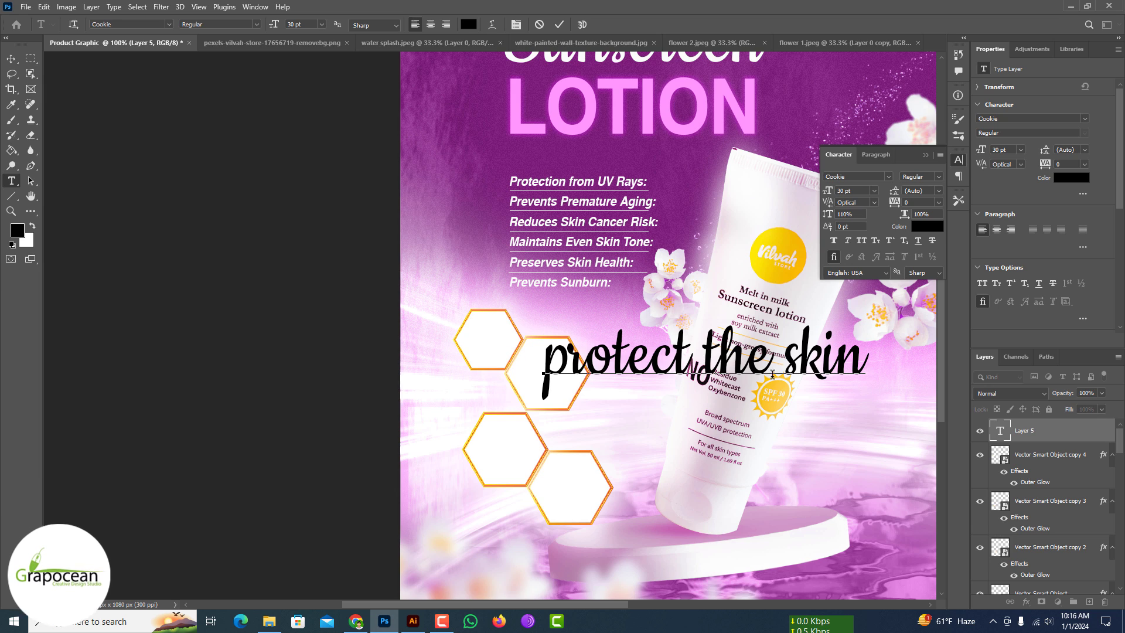
# Set the hexagon text to Helvetica at 5 pt and shorten it to "protect skin" on two lines.
pyautogui.hotkey('ctrl', 'a')
pyautogui.click(169, 24)
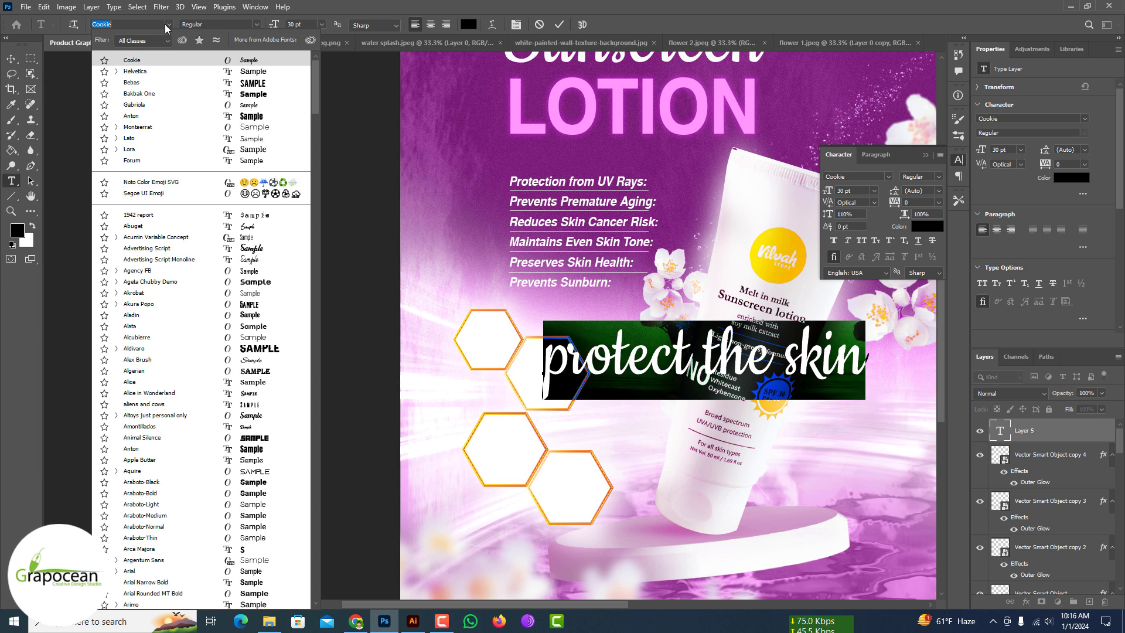
pyautogui.click(181, 75)
pyautogui.moveTo(276, 24); pyautogui.dragTo(257, 31)
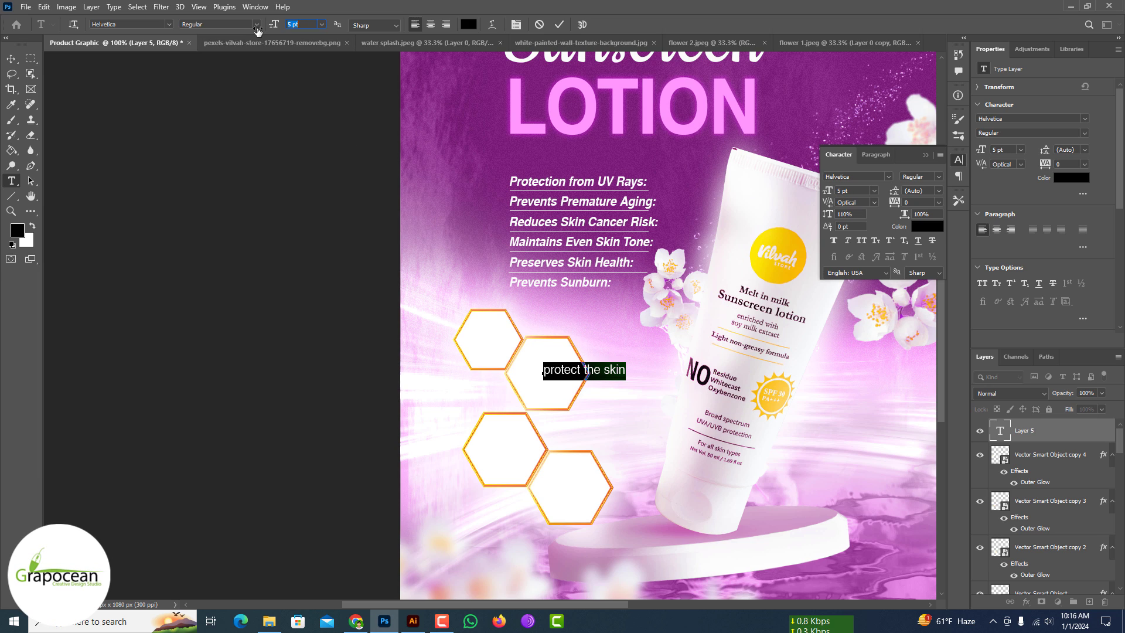
pyautogui.doubleClick(587, 368)
pyautogui.press('BackSpace')
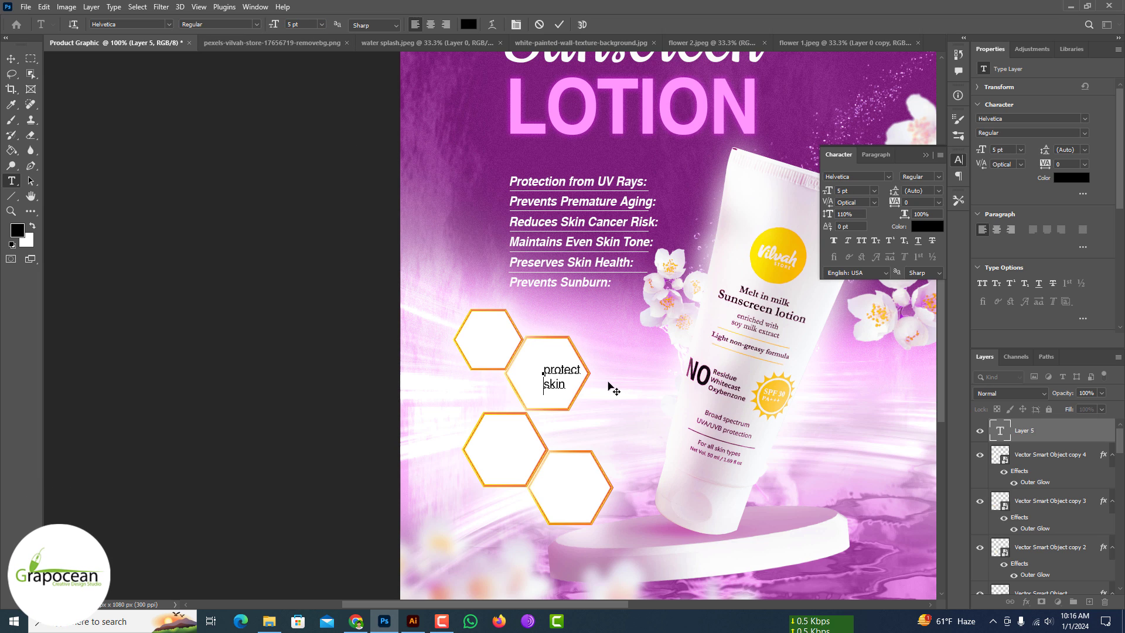
# Set the "protect skin" label to 7 pt faux bold with 100% vertical scale.
pyautogui.moveTo(274, 26); pyautogui.dragTo(280, 26)
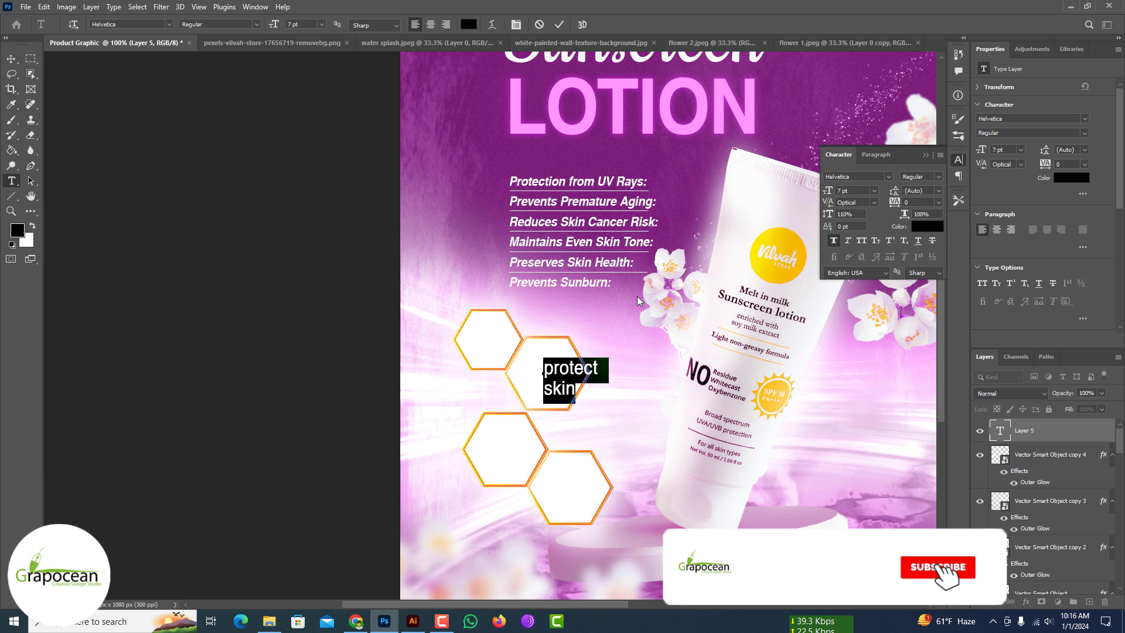
pyautogui.moveTo(859, 215); pyautogui.dragTo(826, 215)
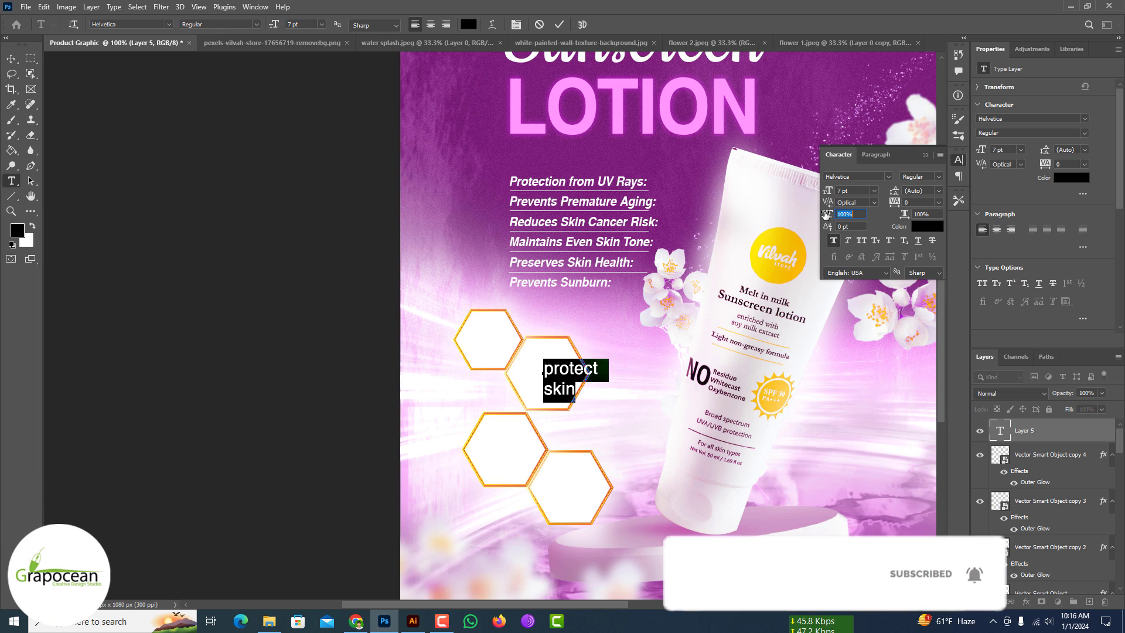
pyautogui.write('100')
pyautogui.press('Return')
# Put the label in all caps and set the word "SKIN" to 14 pt with 12 pt leading.
pyautogui.doubleClick(561, 388)
pyautogui.moveTo(275, 26); pyautogui.dragTo(275, 29)
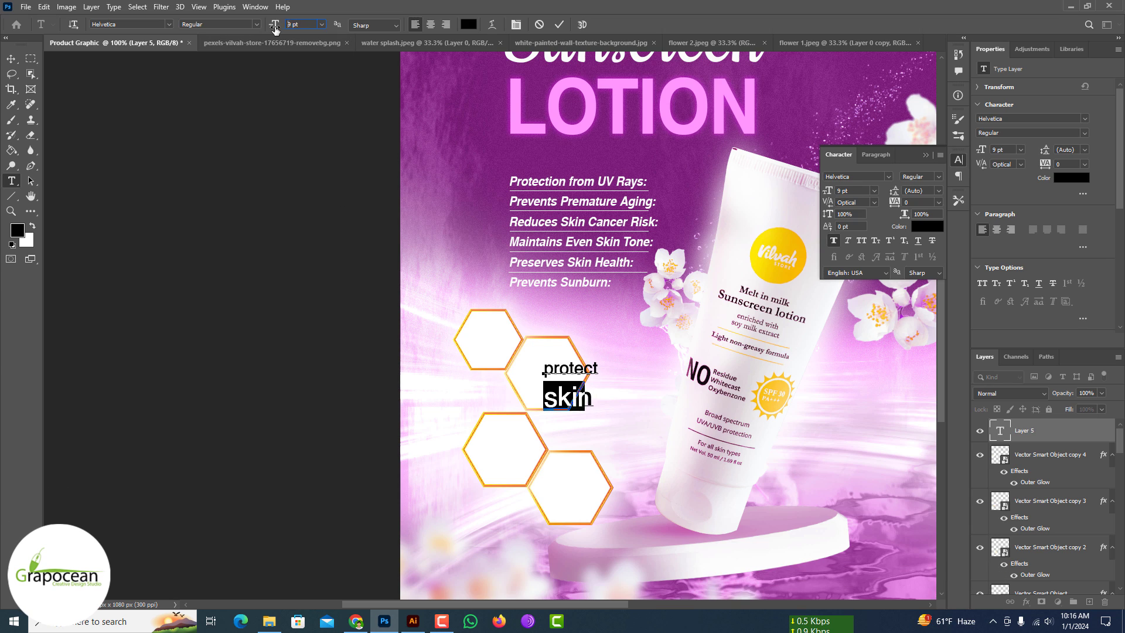
pyautogui.moveTo(881, 192); pyautogui.dragTo(885, 195)
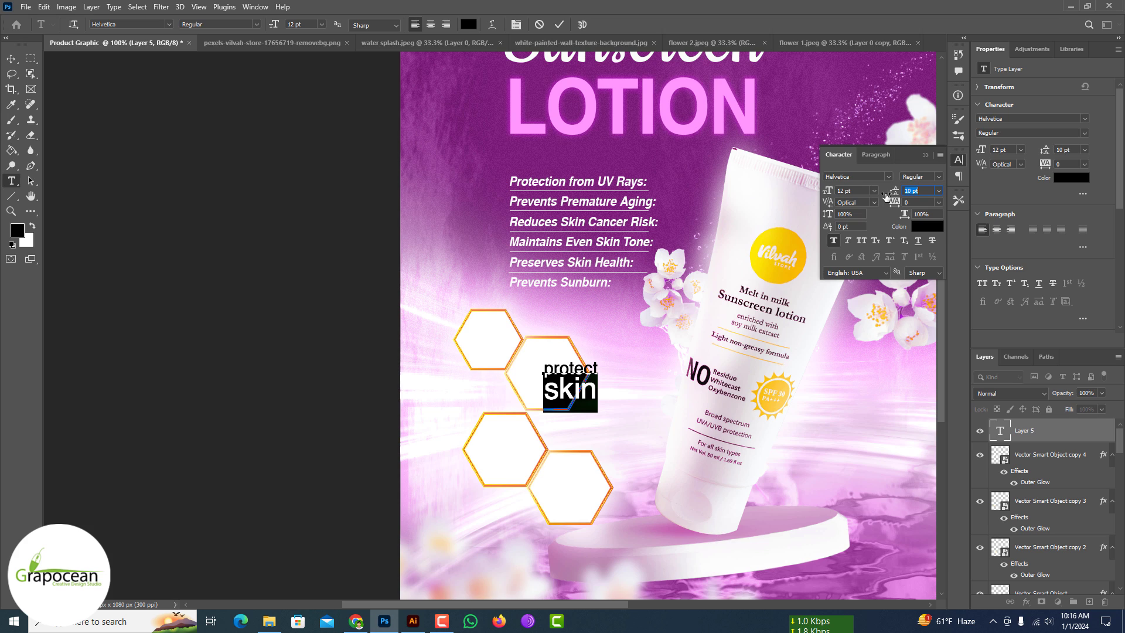
pyautogui.hotkey('ctrl', 'a')
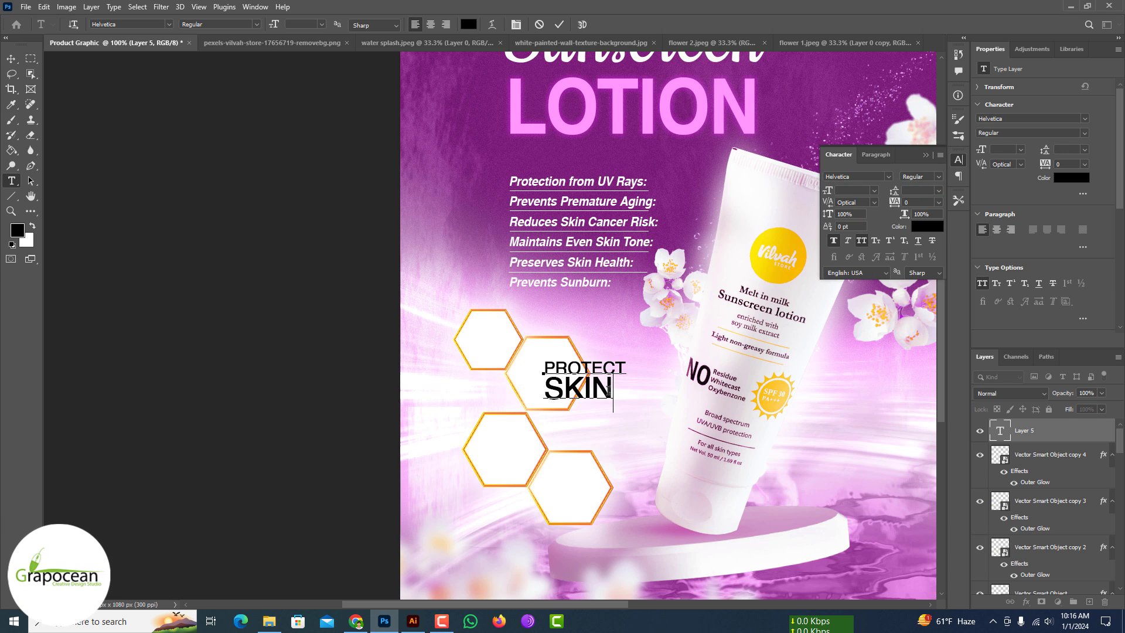
pyautogui.moveTo(827, 191); pyautogui.dragTo(829, 192)
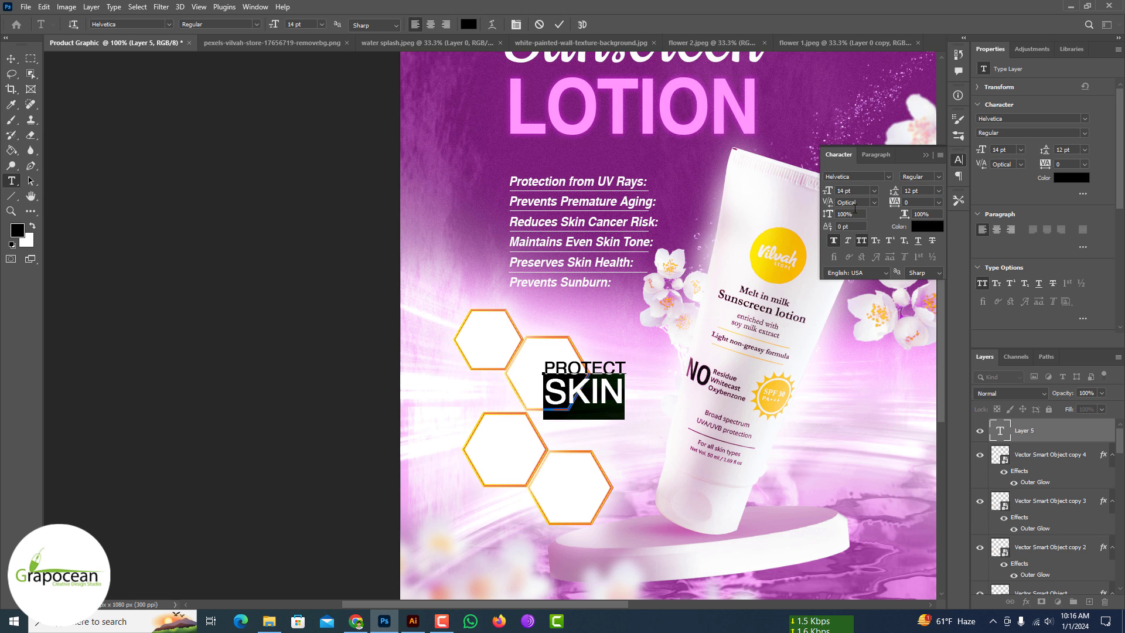
# Scale down the "PROTECT SKIN" label and center it inside the larger hexagon of the upper pair.
pyautogui.click(11, 60)
pyautogui.hotkey('ctrl', 't')
pyautogui.moveTo(589, 391)
pyautogui.mouseDown()
pyautogui.moveTo(562, 387)
pyautogui.moveTo(562, 375)
pyautogui.moveTo(573, 400)
pyautogui.mouseUp()
pyautogui.scroll(4, 584, 398)
pyautogui.scroll(-12, 592, 375)
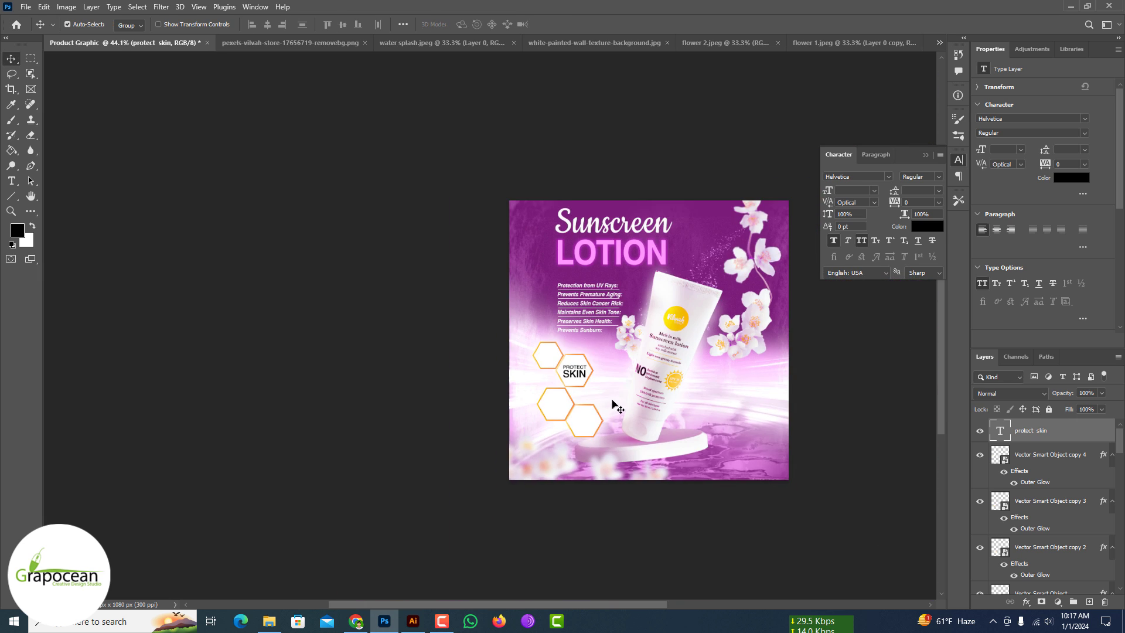
# Recolor "SKIN" yellow and add matching "VITAMINS C&E" and "RAYS UV" labels inside the two lower hexagons.
pyautogui.scroll(17, 583, 377)
pyautogui.moveTo(574, 347); pyautogui.dragTo(459, 326)
pyautogui.click(11, 181)
pyautogui.scroll(-9, 553, 321)
pyautogui.click(468, 24)
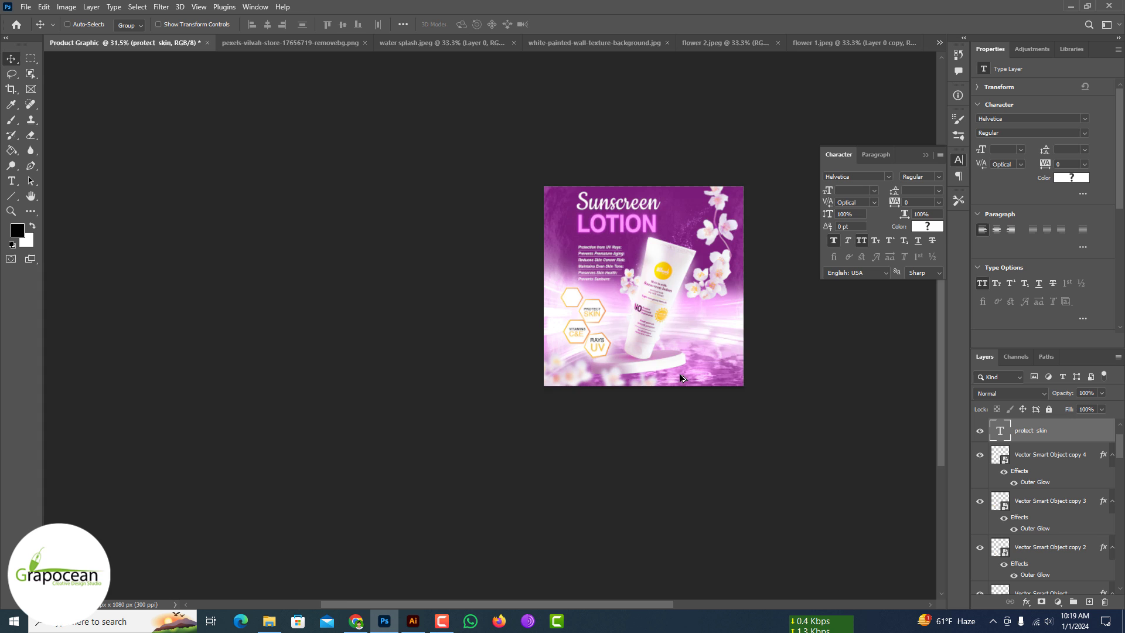
# Nudge the smallest, unlabeled hexagon slightly right toward the "PROTECT SKIN" hexagon.
pyautogui.scroll(4, 679, 374)
pyautogui.scroll(2, 510, 314)
pyautogui.moveTo(504, 249)
pyautogui.mouseDown()
pyautogui.moveTo(493, 285)
pyautogui.moveTo(521, 250)
pyautogui.mouseUp()
pyautogui.scroll(-5, 583, 379)
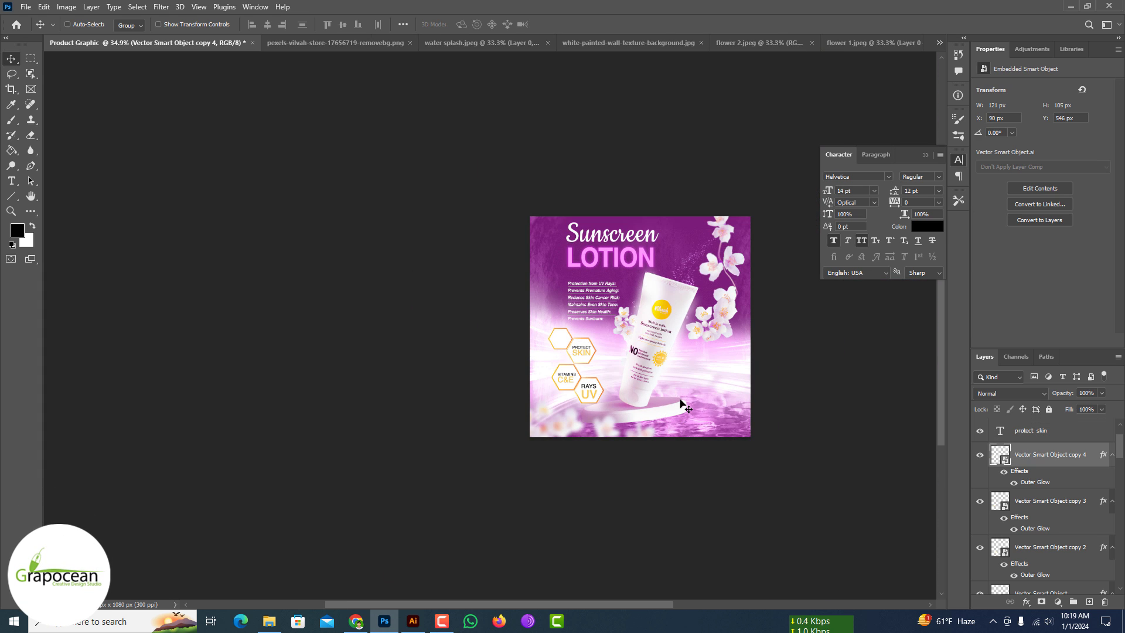
# Try moving the two lower hexagons with their labels up against the upper pair to form a tight honeycomb.
pyautogui.scroll(6, 589, 385)
pyautogui.moveTo(529, 330); pyautogui.dragTo(489, 265)
pyautogui.moveTo(499, 338); pyautogui.dragTo(464, 282)
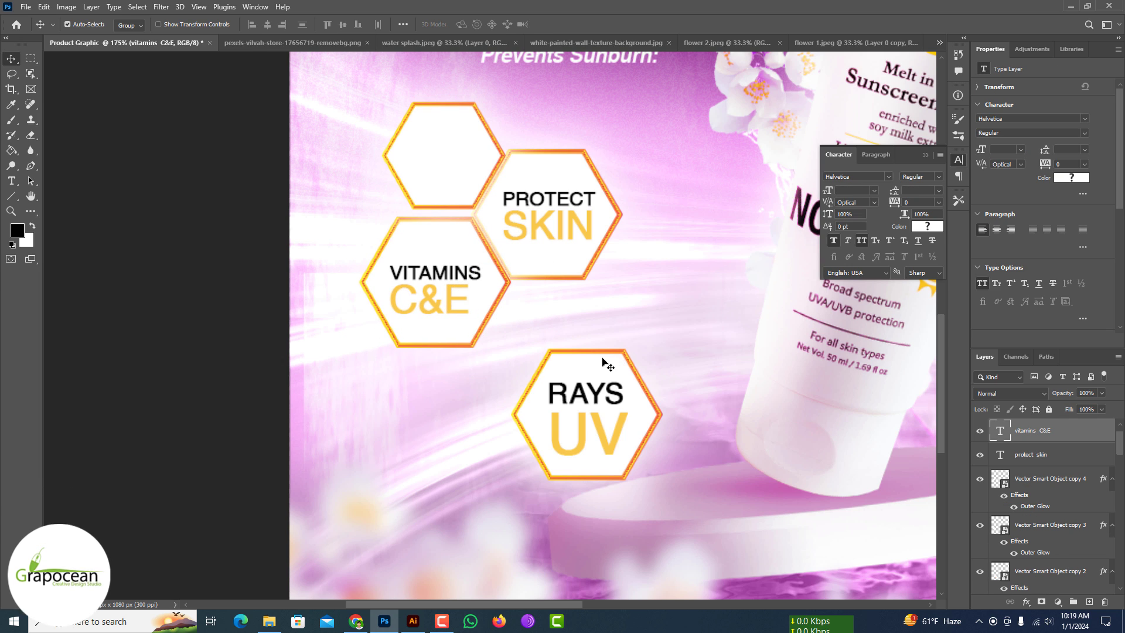
pyautogui.moveTo(598, 354); pyautogui.dragTo(561, 286)
pyautogui.moveTo(593, 400); pyautogui.dragTo(555, 336)
pyautogui.scroll(-5, 636, 385)
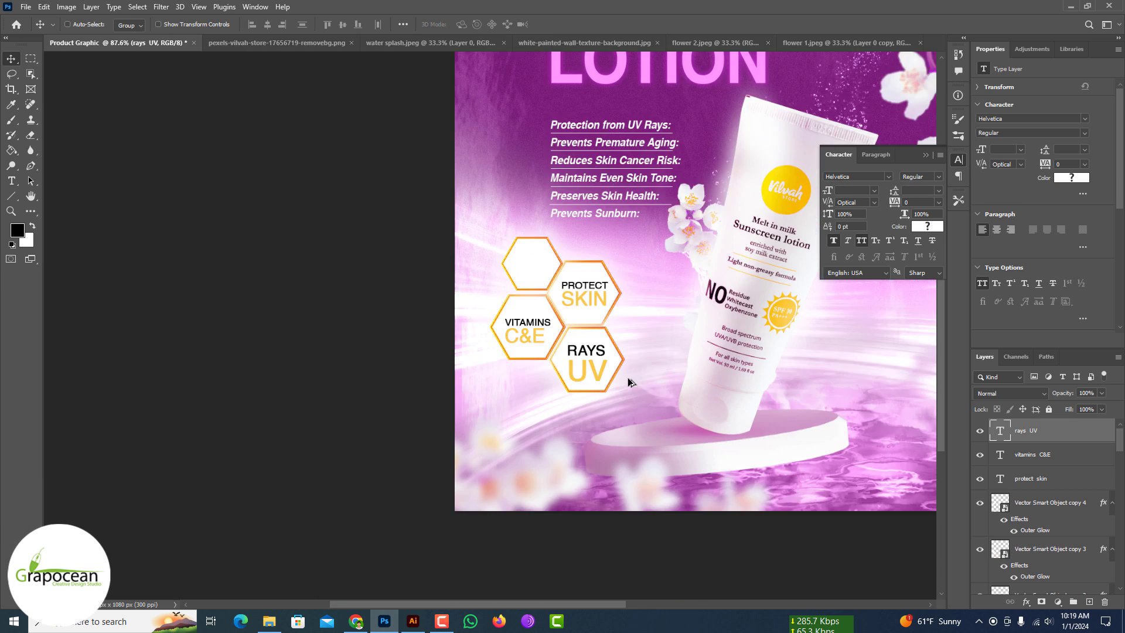
# Undo the last moves of the lower hexagons and their labels and clear the layer selection.
pyautogui.hotkey('ctrl', 'z')
pyautogui.hotkey('ctrl', 'z')
pyautogui.hotkey('ctrl', 'z')
pyautogui.hotkey('ctrl', 'z')
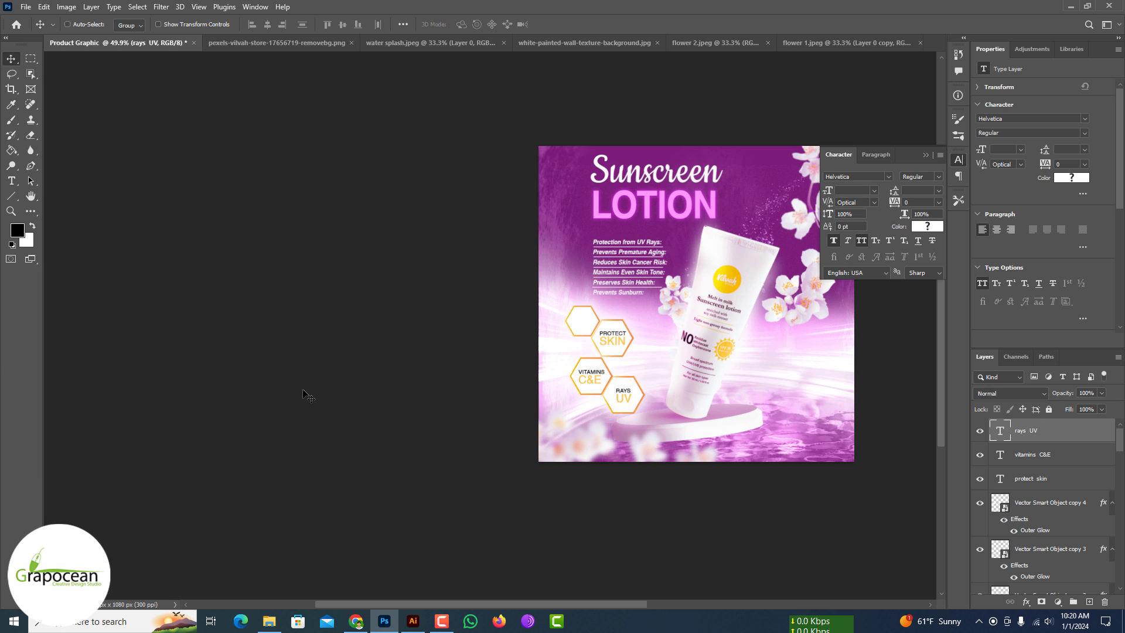
pyautogui.hotkey('ctrl', 'z')
pyautogui.click(515, 416)
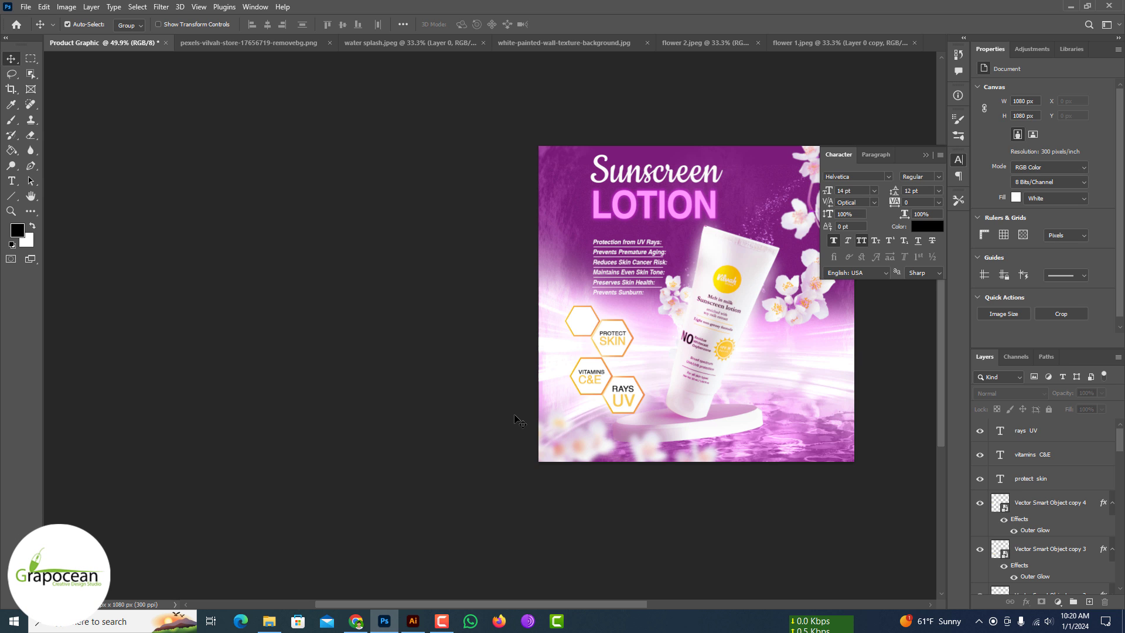
# Select Layer 4 copy 3, Layer 4 copy 2 and Group 3 together and scale them to 101.06%.
pyautogui.scroll(7, 830, 452)
pyautogui.moveTo(812, 419); pyautogui.dragTo(765, 398)
pyautogui.hotkey('ctrl', 'z')
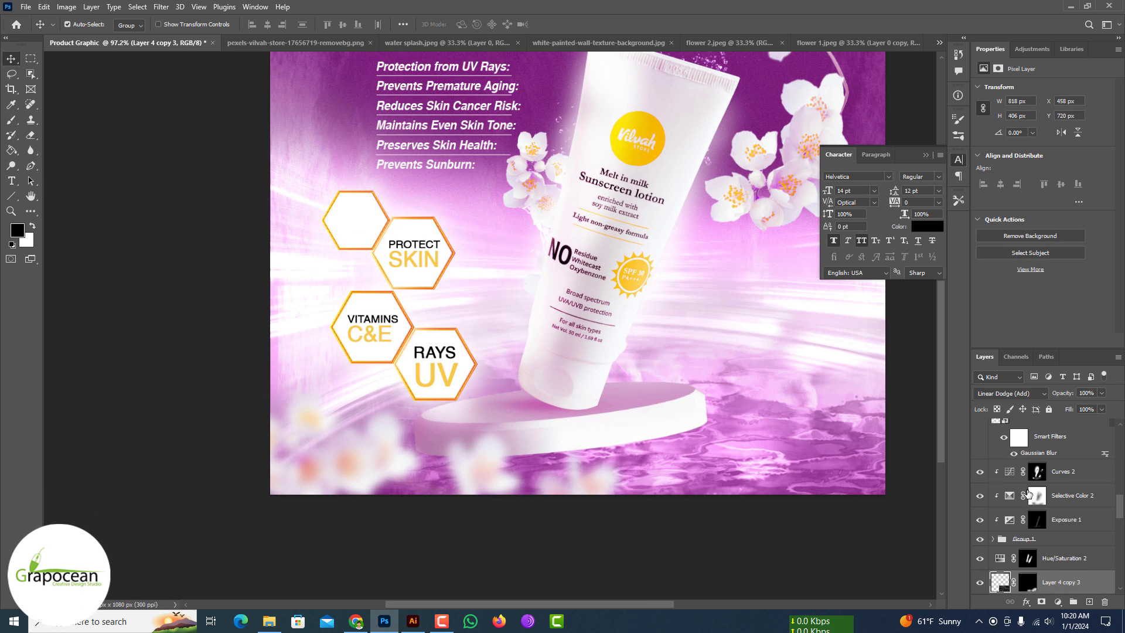
pyautogui.scroll(-2, 1029, 495)
pyautogui.keyDown('ctrl'); pyautogui.click(1050, 560); pyautogui.keyUp('ctrl')
pyautogui.hotkey('ctrl', 't')
pyautogui.scroll(-7, 833, 480)
pyautogui.scroll(-2, 1056, 556)
pyautogui.keyDown('ctrl'); pyautogui.click(1054, 538); pyautogui.keyUp('ctrl')
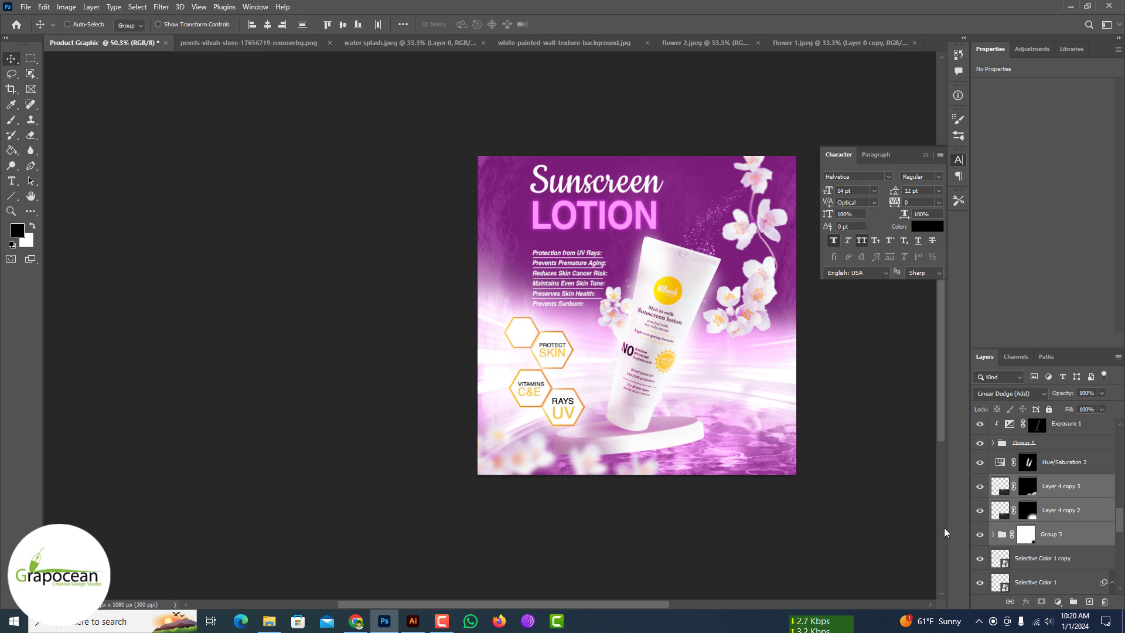
pyautogui.hotkey('ctrl', 't')
pyautogui.moveTo(853, 422); pyautogui.dragTo(823, 431)
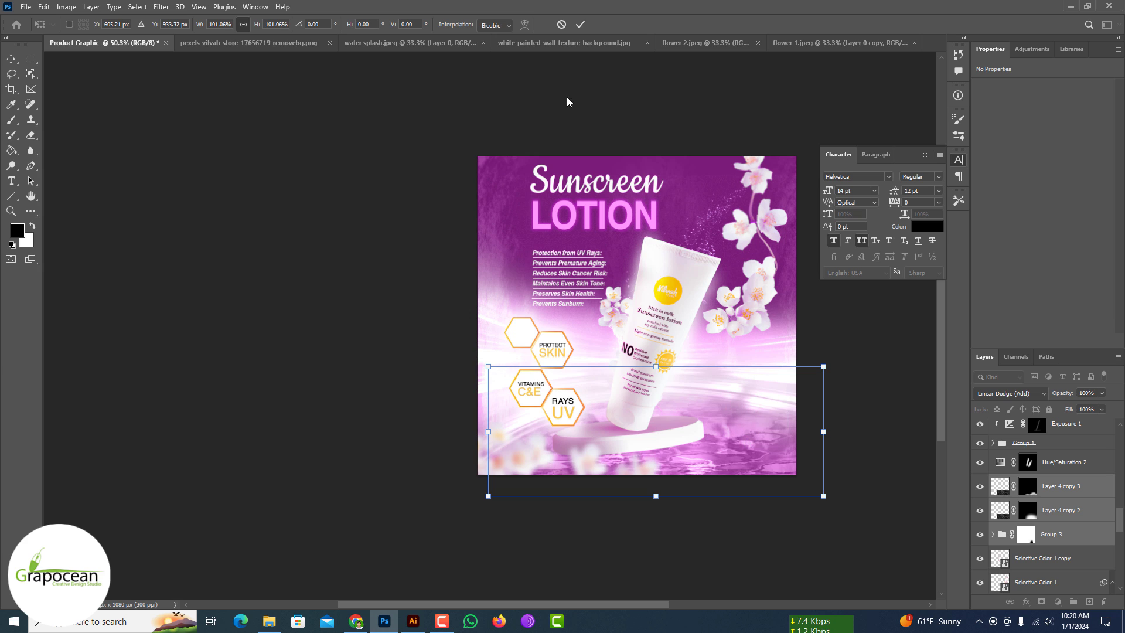
pyautogui.click(580, 24)
# Group the benefit list text with its underlines and move the group slightly left.
pyautogui.scroll(-2, 724, 432)
pyautogui.scroll(4, 740, 477)
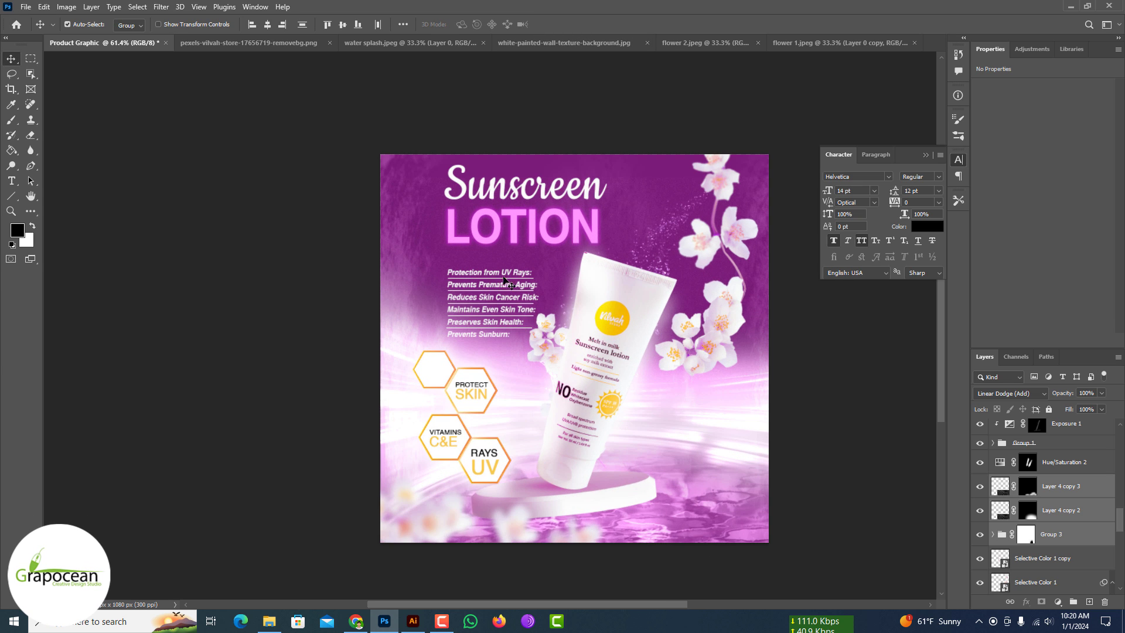
pyautogui.click(503, 278)
pyautogui.scroll(2, 504, 279)
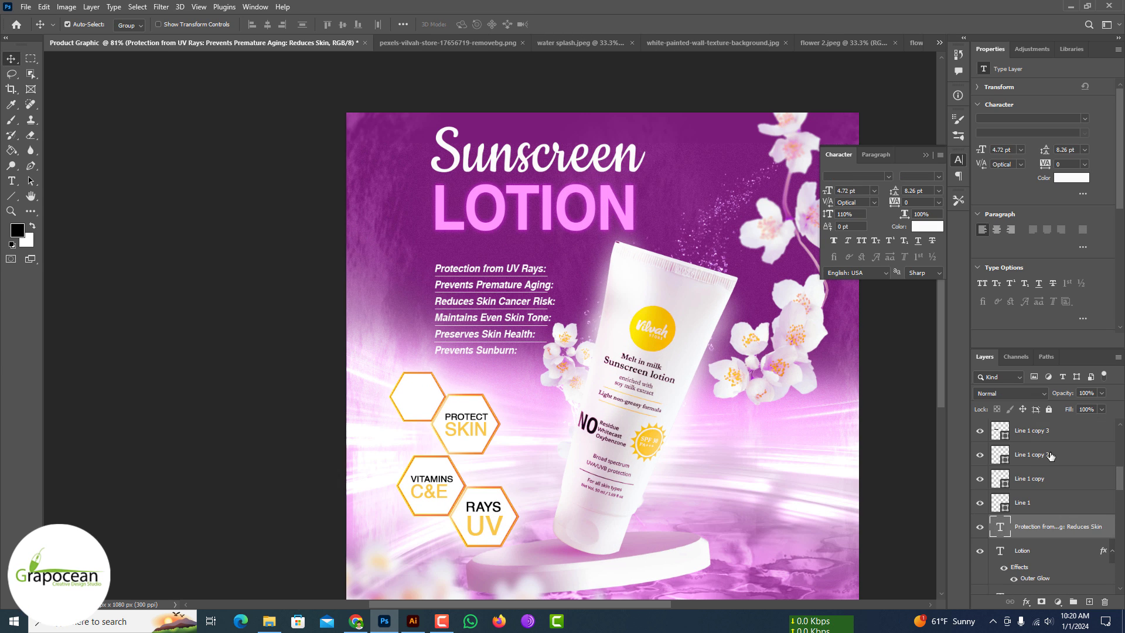
pyautogui.scroll(2, 1050, 457)
pyautogui.click(1052, 457)
pyautogui.keyDown('shift'); pyautogui.click(1066, 578); pyautogui.keyUp('shift')
pyautogui.hotkey('ctrl', 'g')
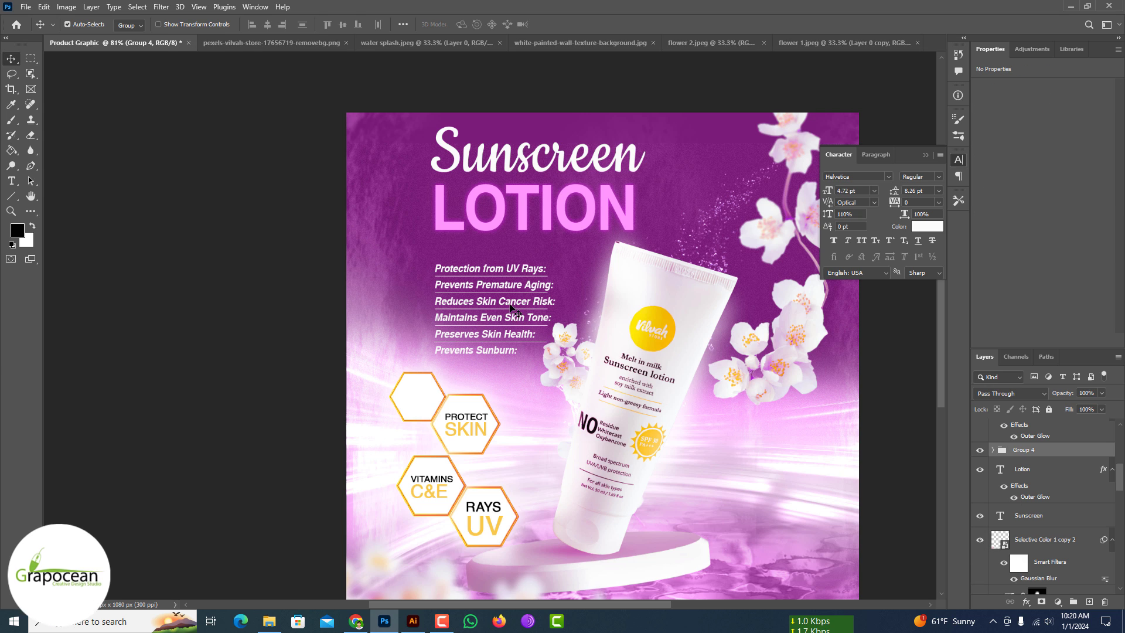
pyautogui.moveTo(509, 305); pyautogui.dragTo(480, 301)
# Move the "Sunscreen" and "LOTION" titles together to the left to align with the benefit list.
pyautogui.click(524, 193)
pyautogui.keyDown('shift'); pyautogui.click(525, 163); pyautogui.keyUp('shift')
pyautogui.moveTo(523, 193); pyautogui.dragTo(494, 192)
pyautogui.scroll(-5, 508, 299)
pyautogui.scroll(-2, 551, 404)
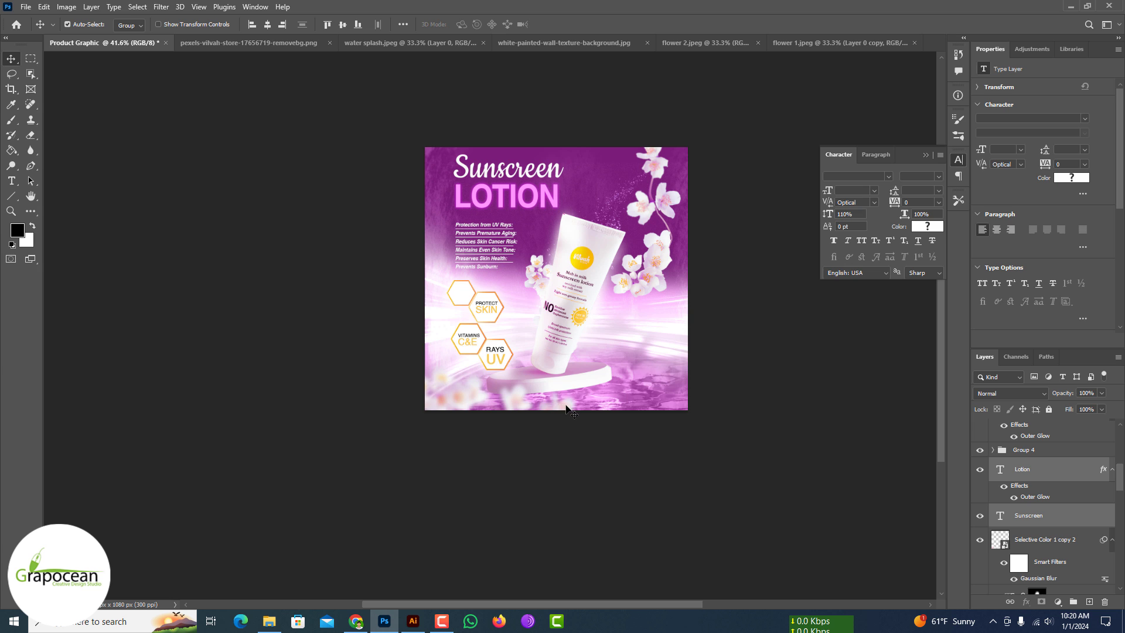
# Find the podium's layer inside Group 1 by toggling its visibility and duplicate it.
pyautogui.scroll(5, 576, 388)
pyautogui.scroll(3, 580, 389)
pyautogui.click(596, 386)
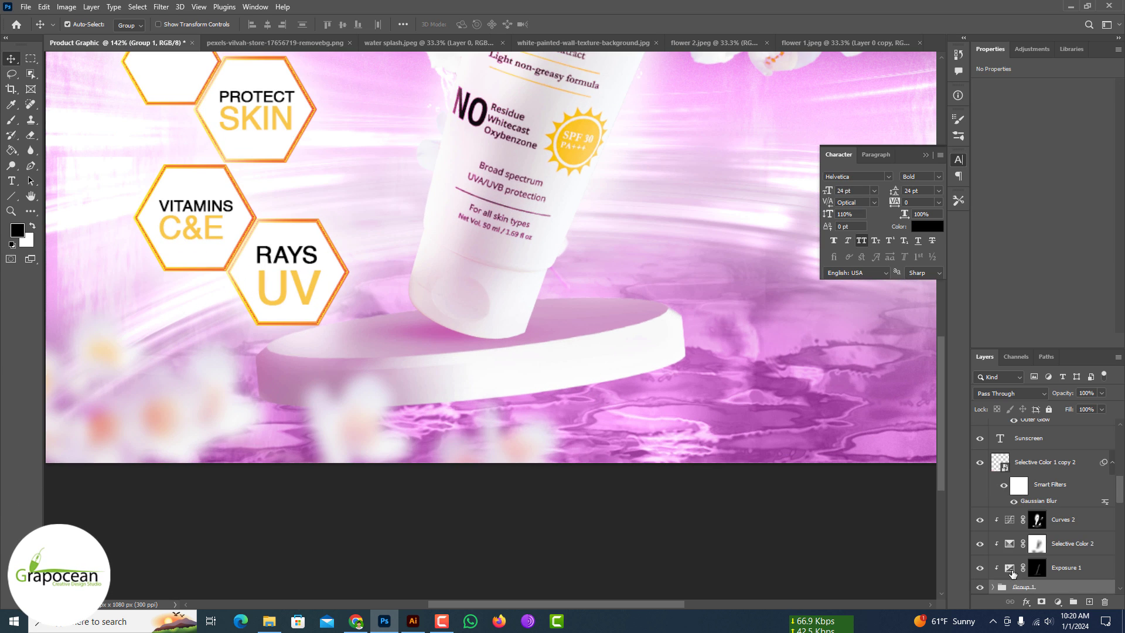
pyautogui.scroll(-2, 1011, 573)
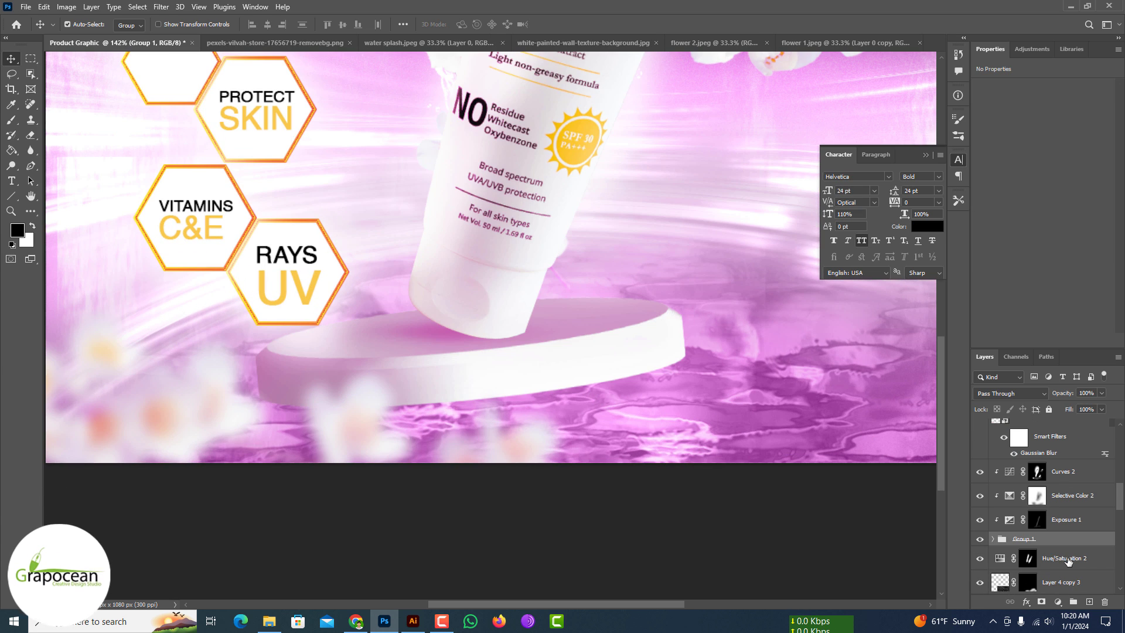
pyautogui.click(1056, 558)
pyautogui.click(992, 539)
pyautogui.scroll(-4, 988, 551)
pyautogui.click(980, 535)
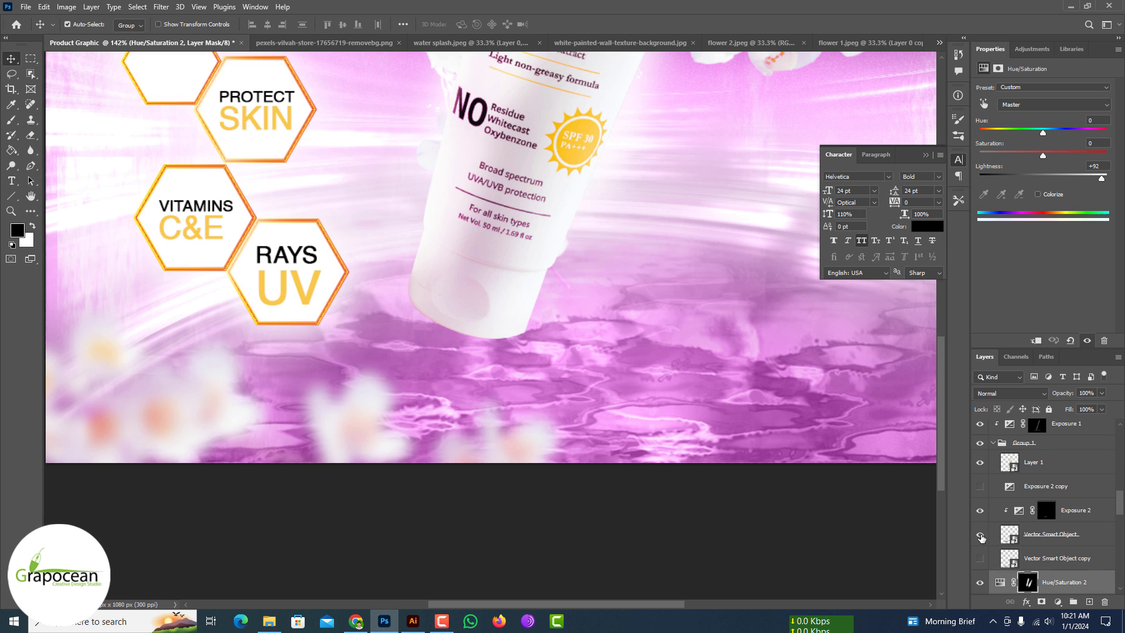
pyautogui.click(979, 535)
pyautogui.click(1076, 540)
pyautogui.hotkey('ctrl', 'j')
# Try flipping the podium copy horizontally.
pyautogui.hotkey('ctrl', 't')
pyautogui.rightClick(551, 373)
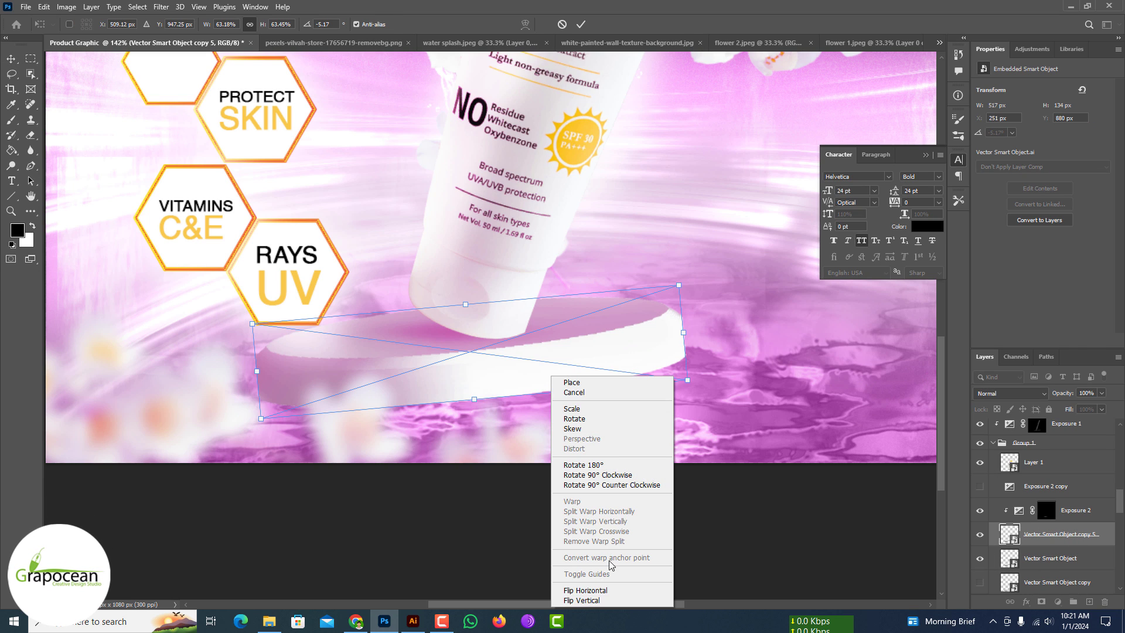
pyautogui.click(609, 593)
pyautogui.rightClick(502, 370)
# Place the podium copy lower and beneath the original in the stack, and shift Group 1 7 px right and 25 px down.
pyautogui.moveTo(501, 373); pyautogui.dragTo(506, 409)
pyautogui.moveTo(1056, 542); pyautogui.dragTo(1055, 568)
pyautogui.moveTo(597, 406); pyautogui.dragTo(602, 426)
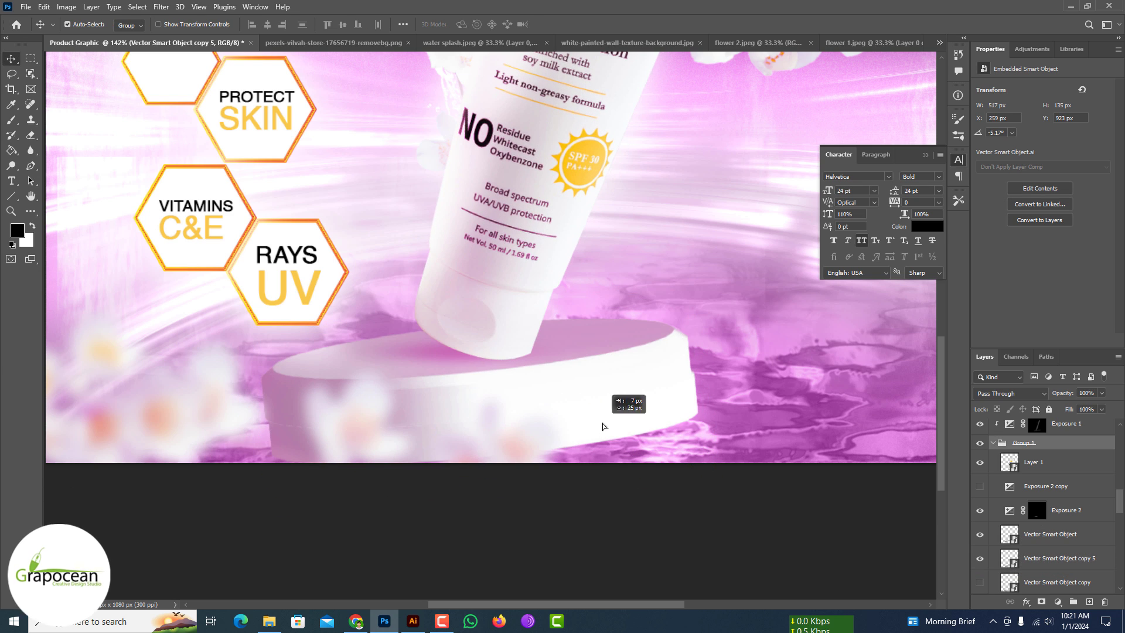
# Check the podium copy by toggling its visibility and add a Color Overlay effect to it.
pyautogui.click(1070, 560)
pyautogui.click(978, 561)
pyautogui.click(978, 561)
pyautogui.rightClick(1077, 562)
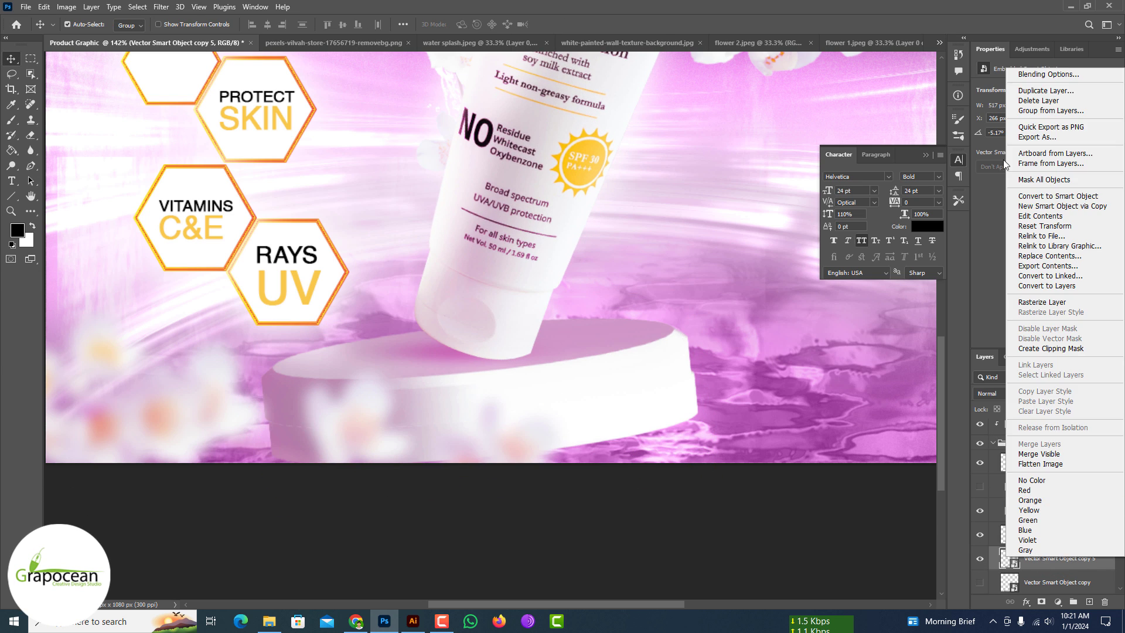
pyautogui.click(1030, 76)
pyautogui.click(662, 432)
# Set the overlay color to dark purple 3c003c, starting from a sampled purple, and apply the layer style.
pyautogui.click(906, 303)
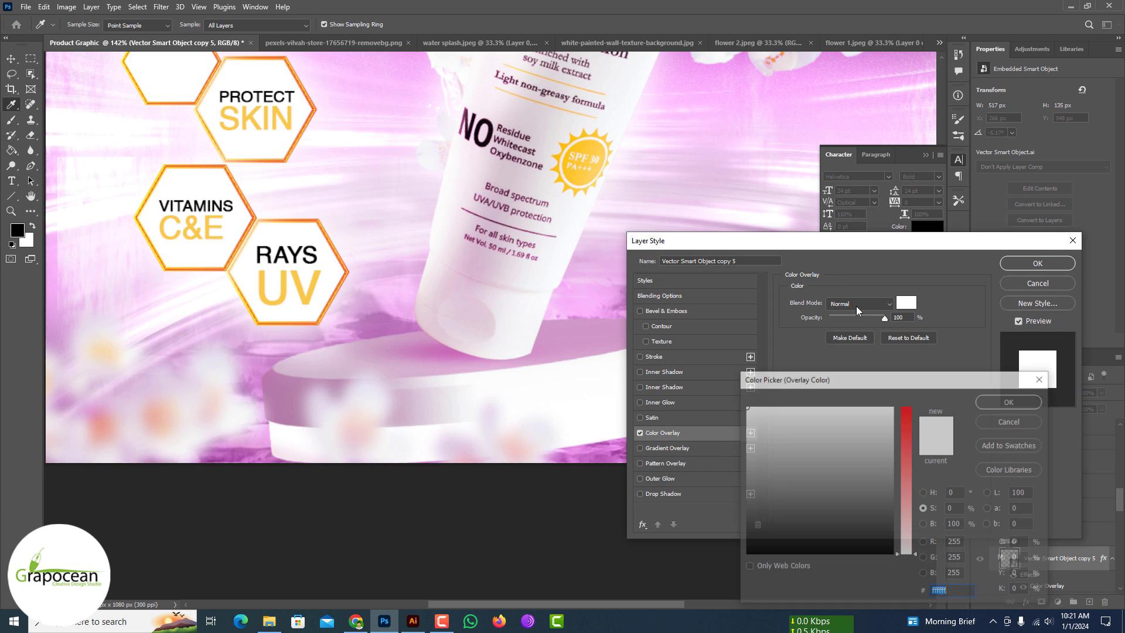
pyautogui.click(543, 352)
pyautogui.write('b900b9')
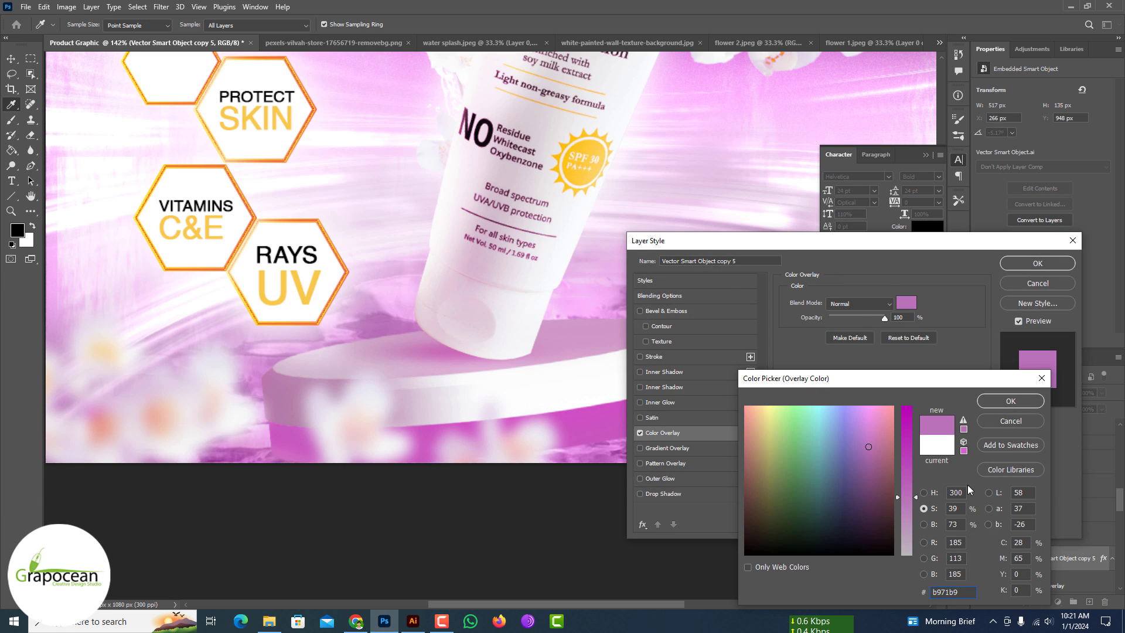
pyautogui.click(924, 524)
pyautogui.moveTo(905, 513); pyautogui.dragTo(905, 519)
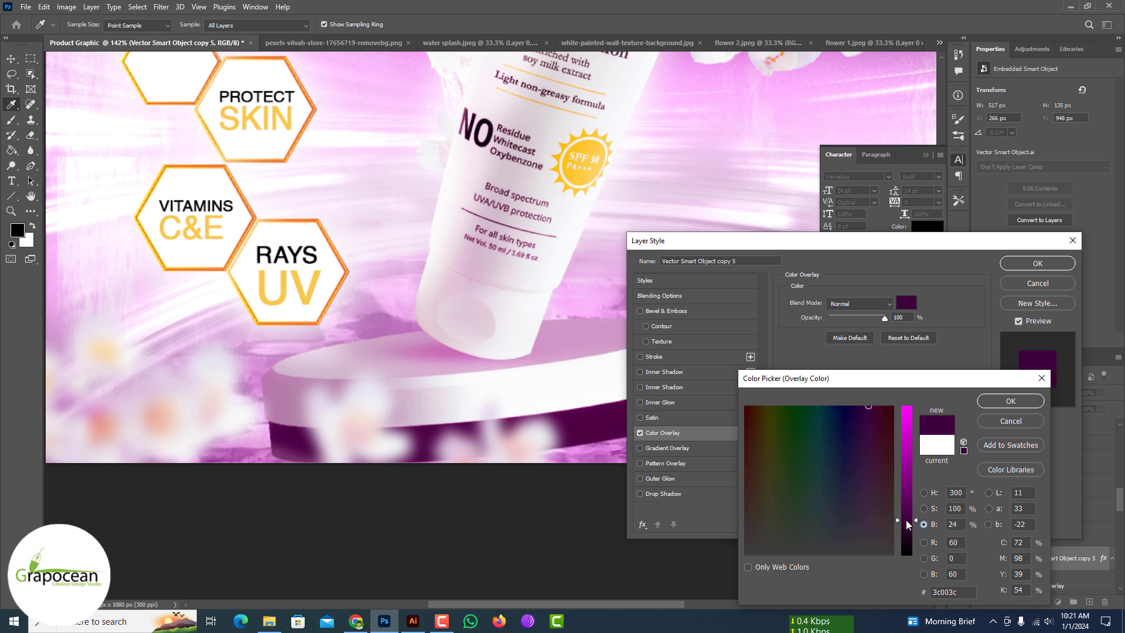
pyautogui.click(1021, 400)
pyautogui.click(1043, 265)
# Lower the podium copy's opacity to 34% and move it about 10 px further down as a reflection.
pyautogui.click(1101, 393)
pyautogui.moveTo(1104, 406); pyautogui.dragTo(1066, 406)
pyautogui.scroll(-5, 568, 424)
pyautogui.scroll(5, 571, 430)
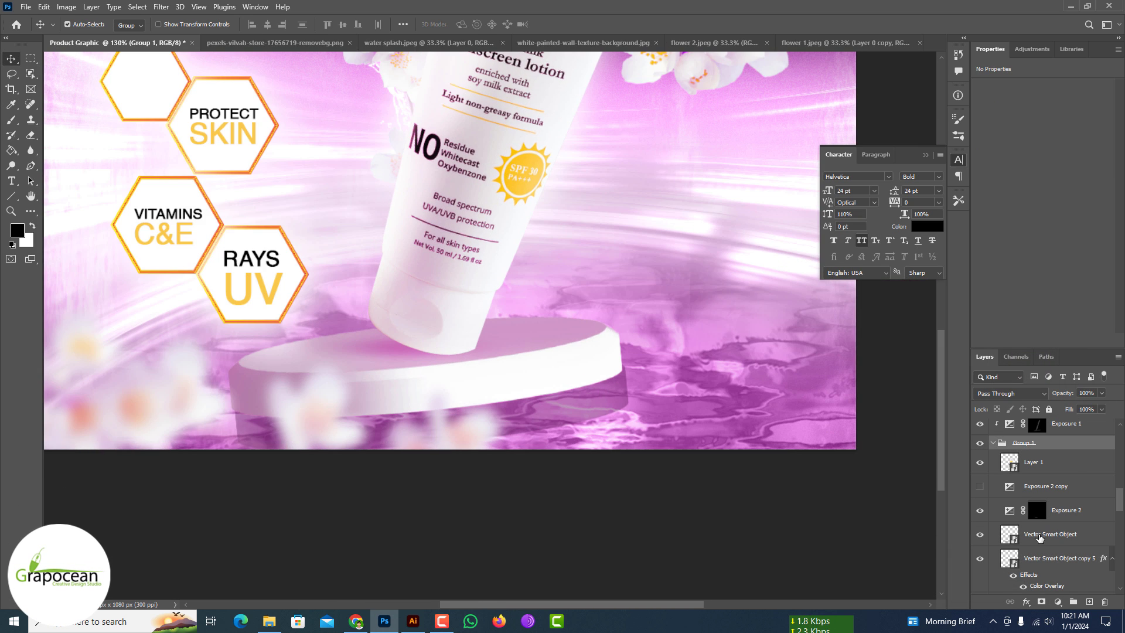
pyautogui.hotkey('ctrl', 't')
pyautogui.moveTo(612, 404); pyautogui.dragTo(609, 417)
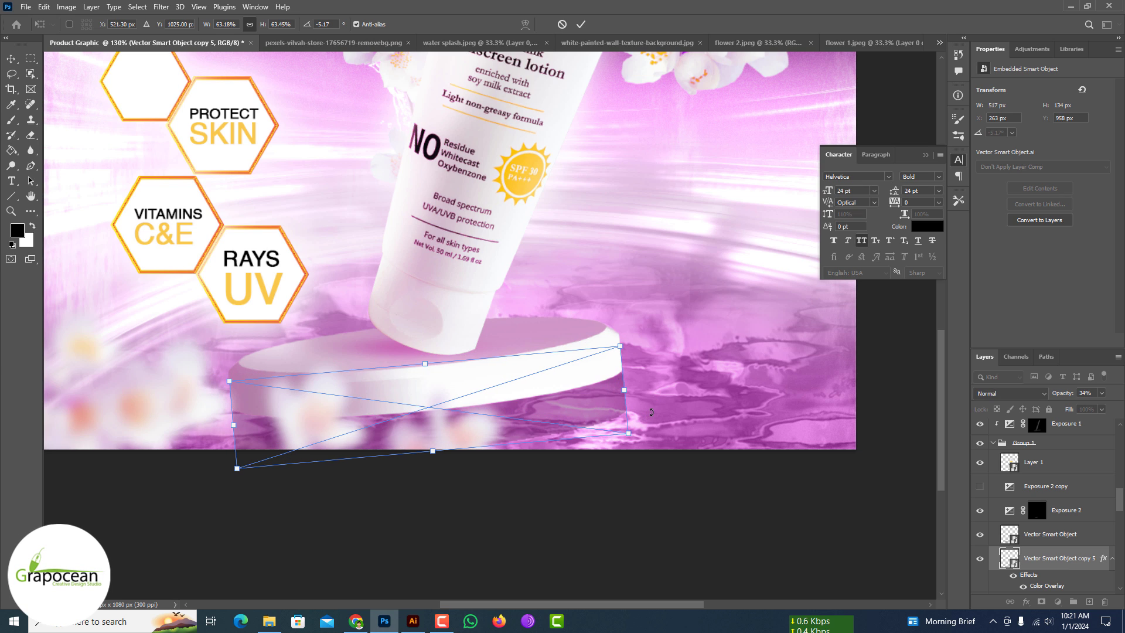
# Apply a Motion Blur to the podium copy with a 0° angle and a distance of about 15 pixels.
pyautogui.click(161, 7)
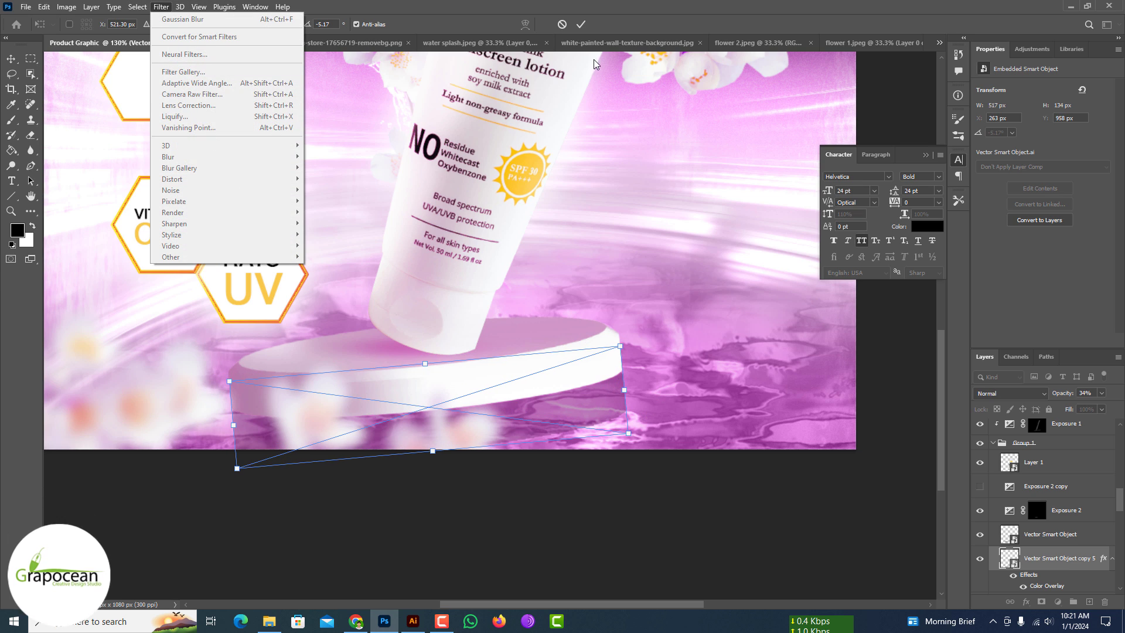
pyautogui.click(161, 7)
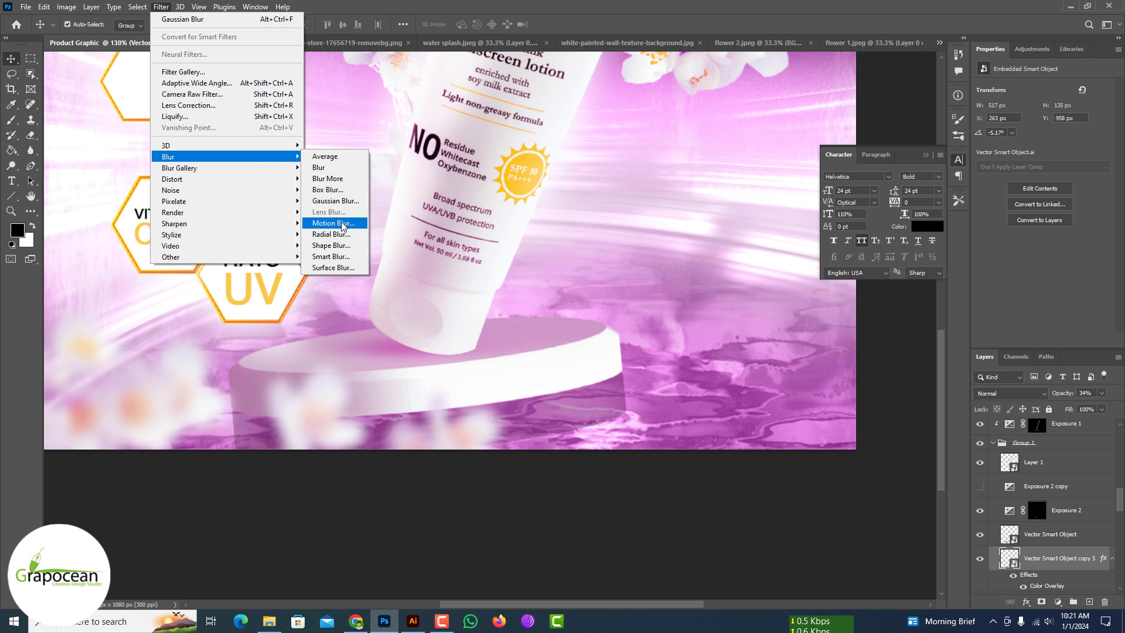
pyautogui.click(333, 223)
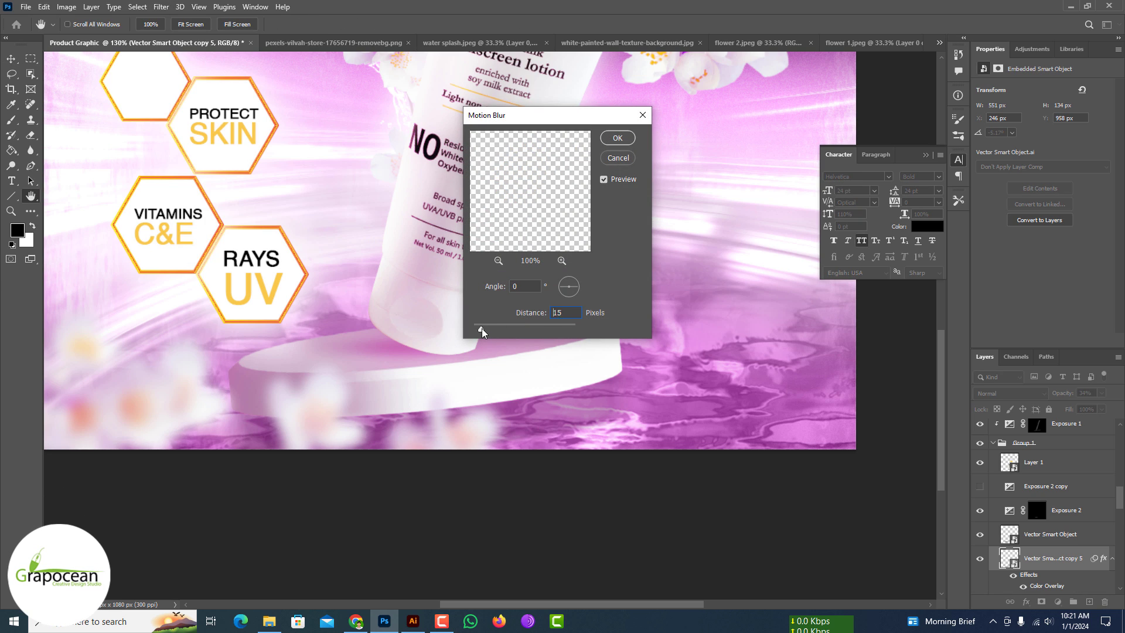
pyautogui.moveTo(489, 332); pyautogui.dragTo(485, 331)
pyautogui.click(618, 138)
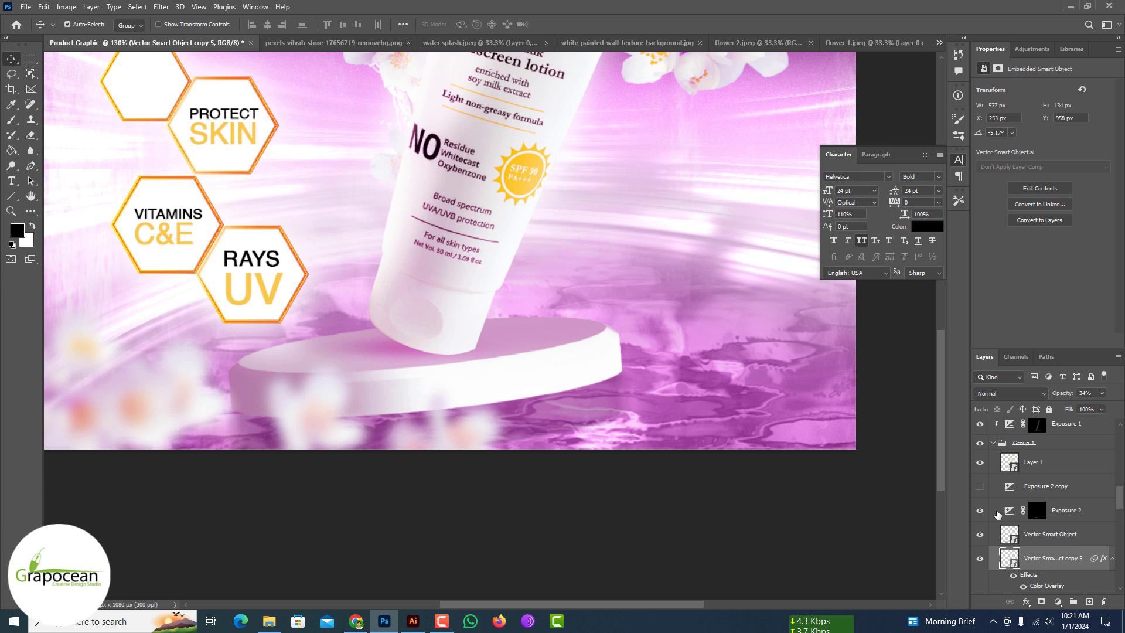
# Add an inverted layer mask to the podium reflection and paint with white along the podium's underside to reveal it.
pyautogui.click(1041, 602)
pyautogui.hotkey('ctrl', 'i')
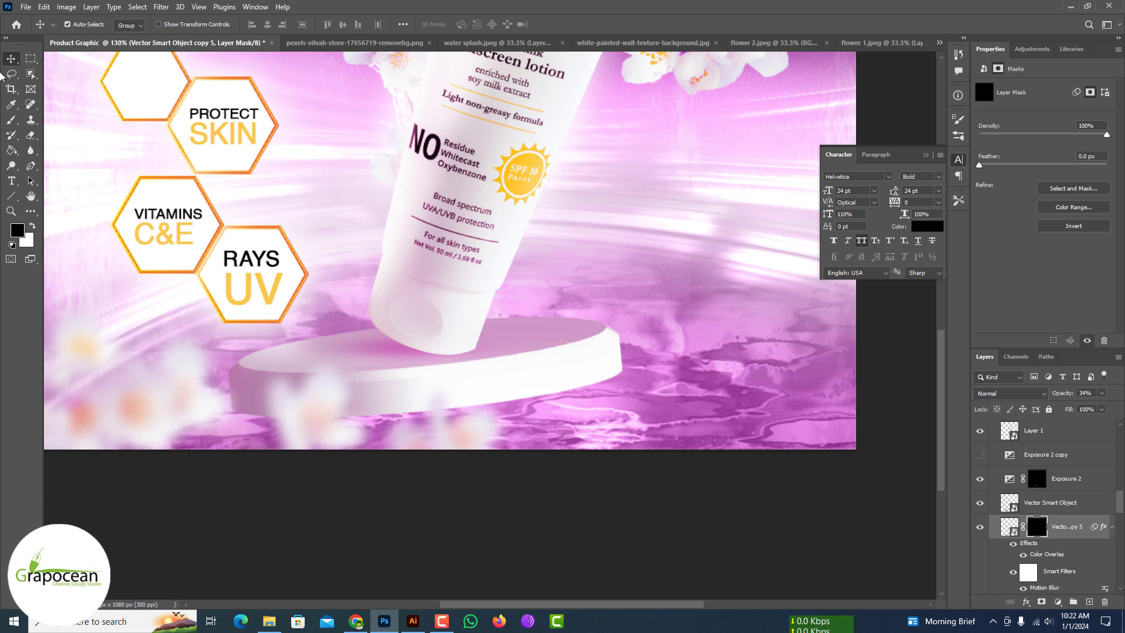
pyautogui.press('x')
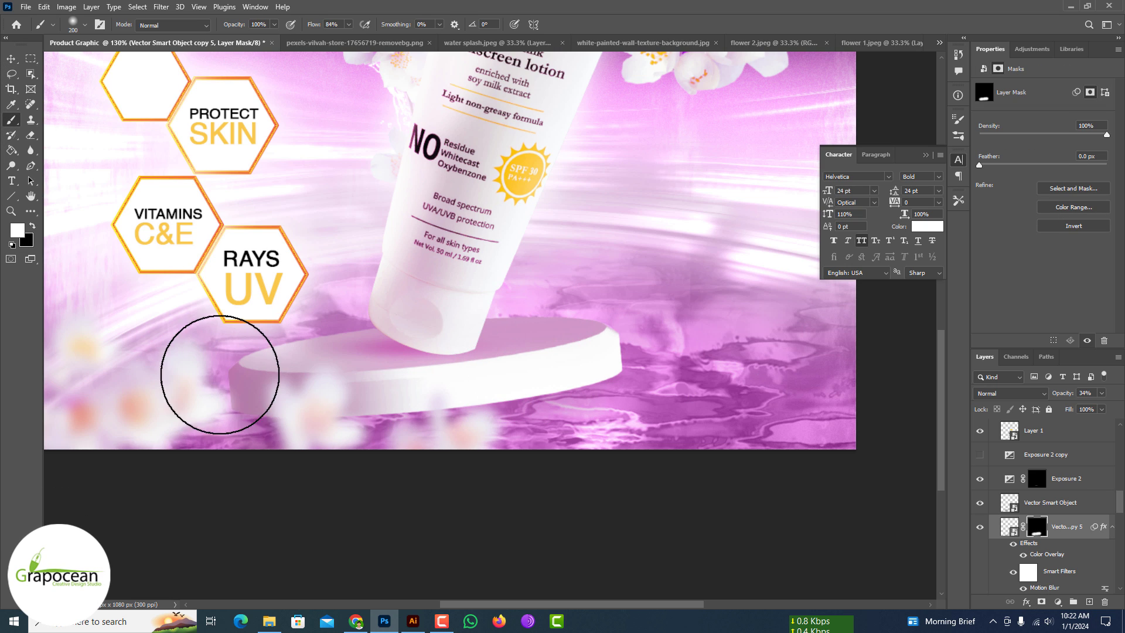
pyautogui.moveTo(213, 377); pyautogui.dragTo(596, 333)
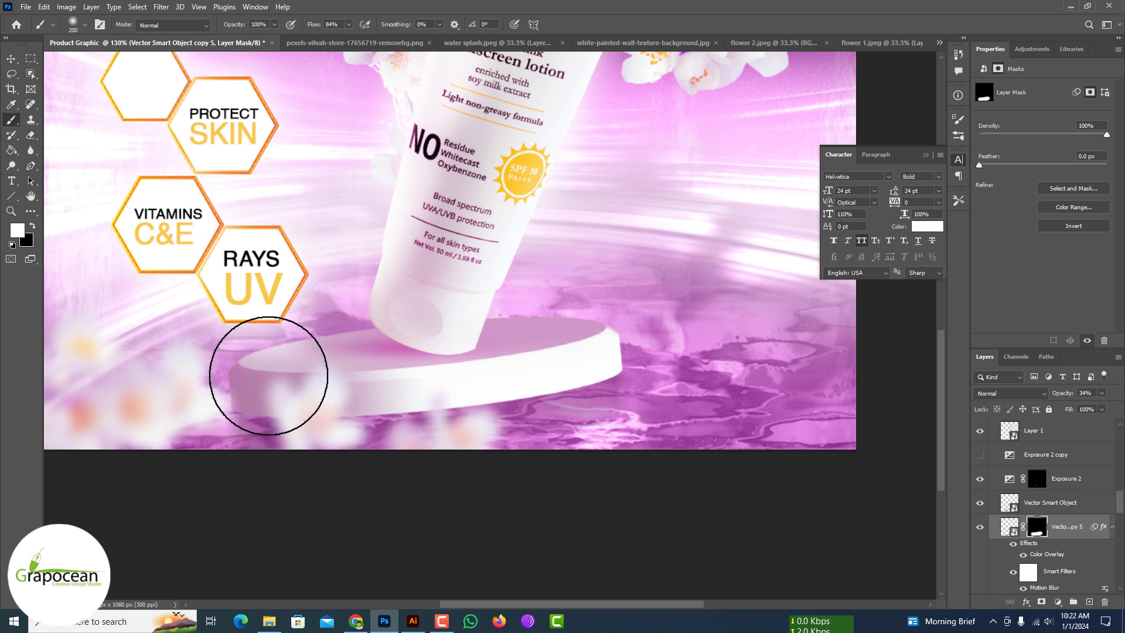
pyautogui.scroll(-5, 497, 375)
pyautogui.hotkey('ctrl', 't')
pyautogui.scroll(4, 533, 392)
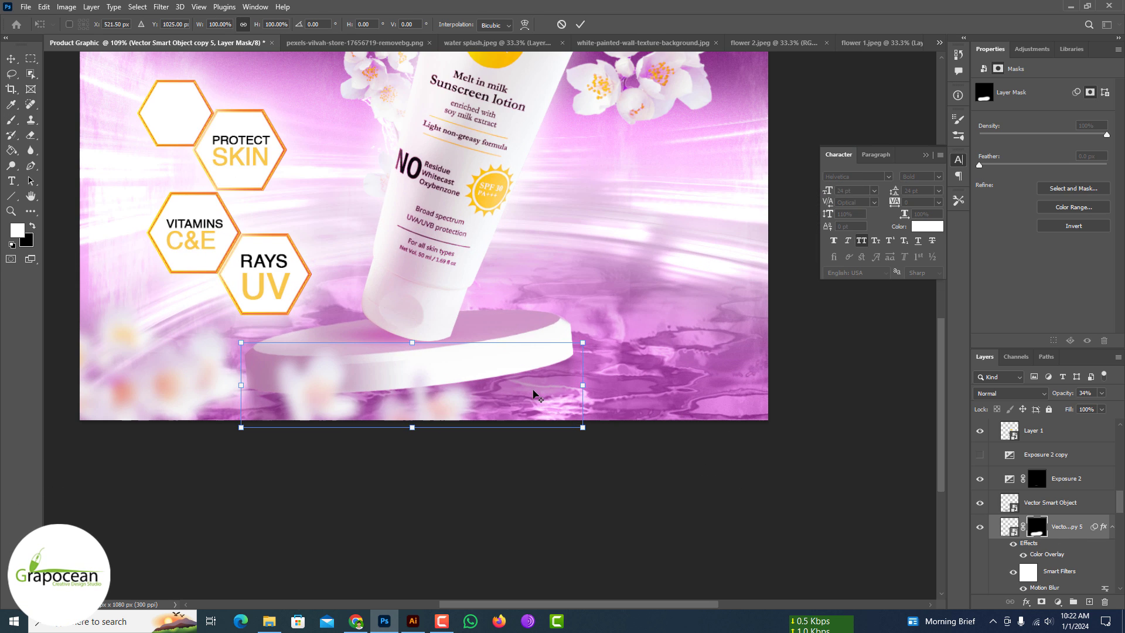
pyautogui.rightClick(542, 385)
pyautogui.click(579, 27)
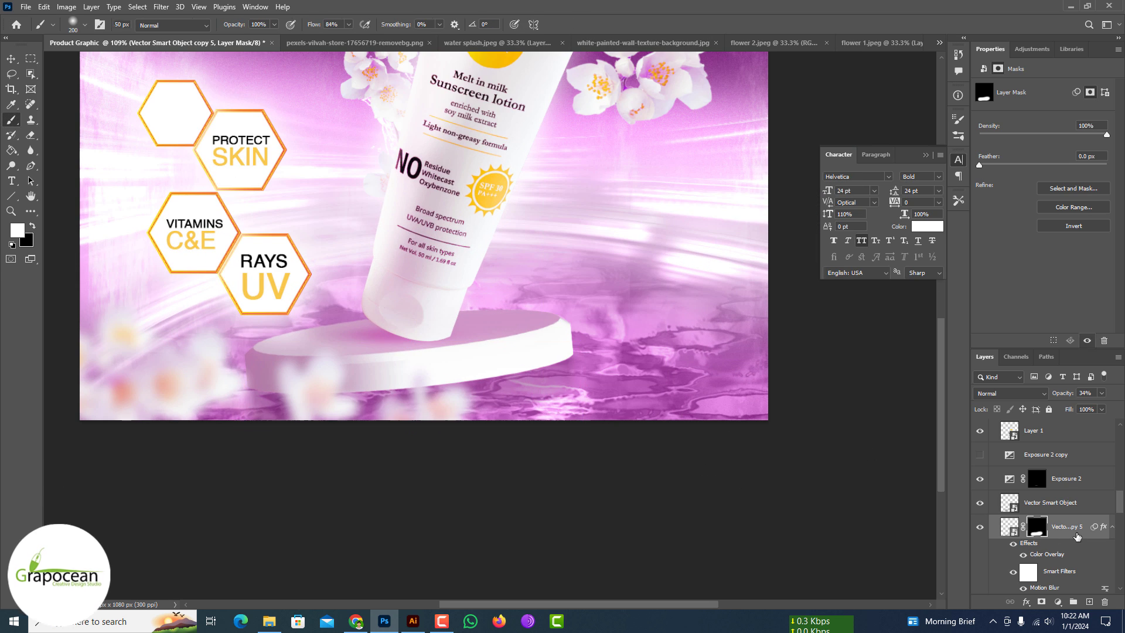
pyautogui.rightClick(1073, 532)
pyautogui.click(492, 396)
pyautogui.hotkey('ctrl', 't')
pyautogui.press('Return')
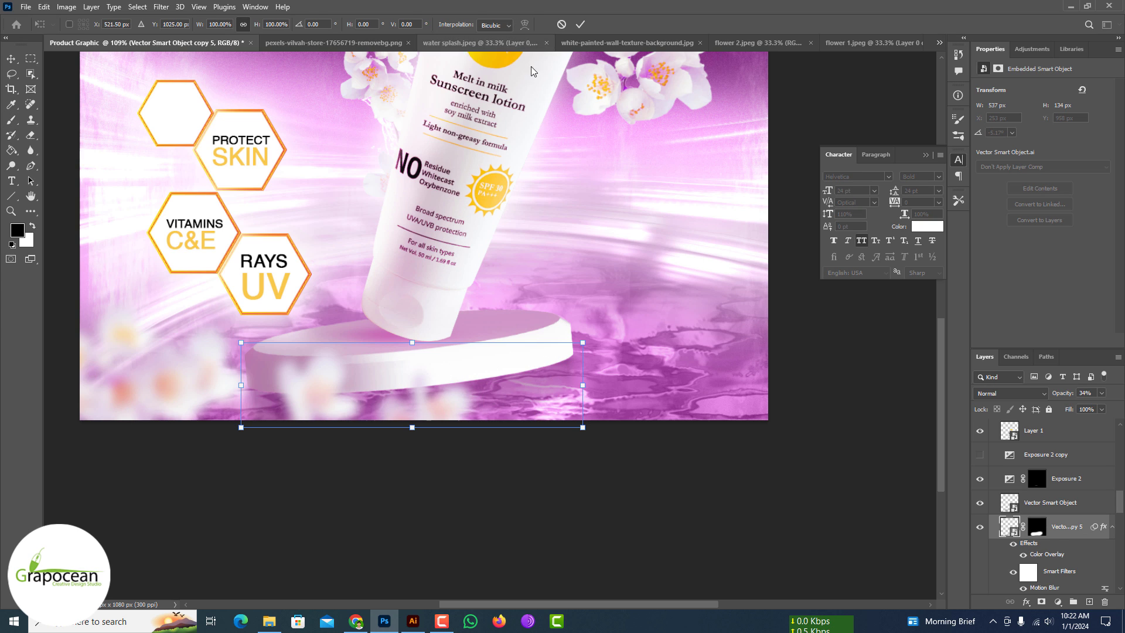
pyautogui.rightClick(528, 371)
pyautogui.click(580, 24)
pyautogui.click(580, 24)
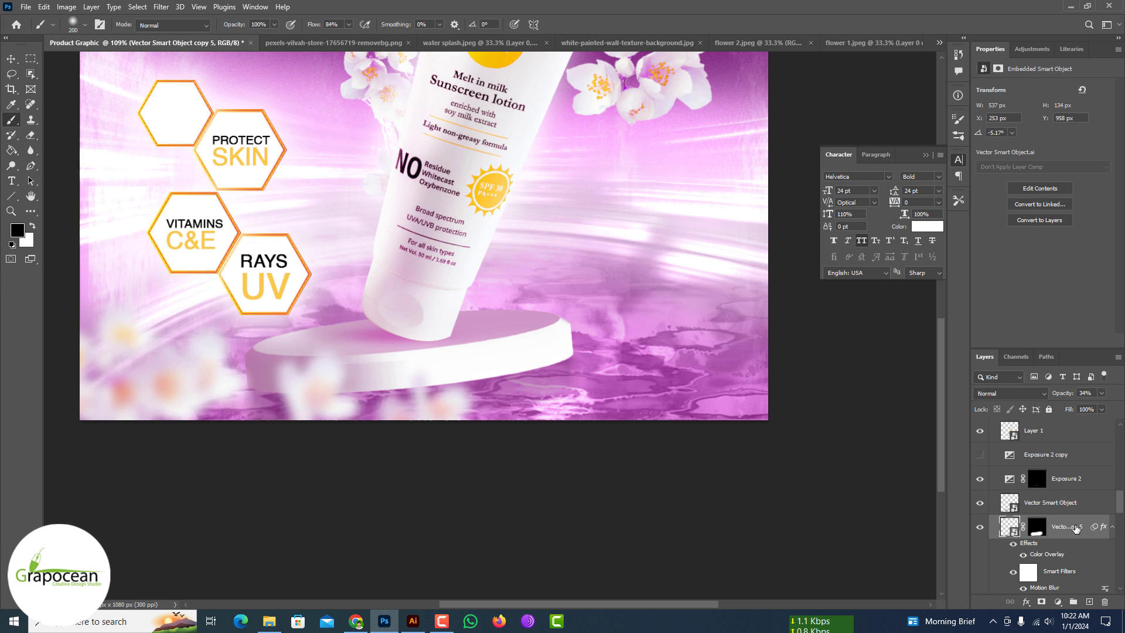
# Convert the masked podium reflection layer, with its overlay and blur, into a single Smart Object.
pyautogui.rightClick(1054, 526)
pyautogui.click(1057, 163)
pyautogui.hotkey('ctrl', 't')
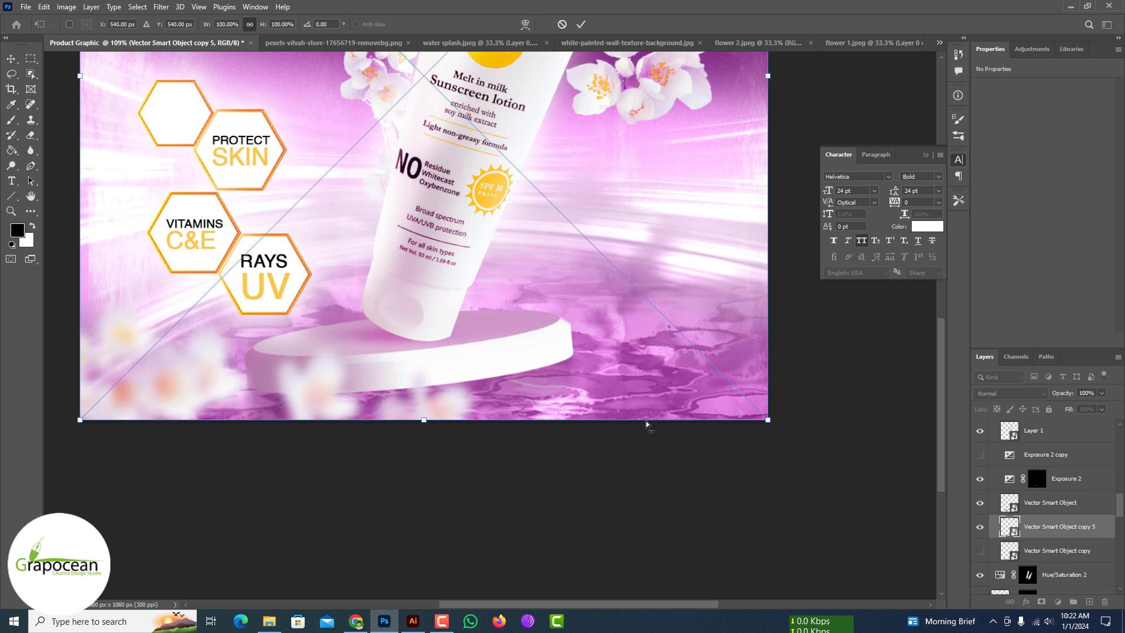
pyautogui.click(525, 24)
pyautogui.moveTo(767, 420); pyautogui.dragTo(882, 397)
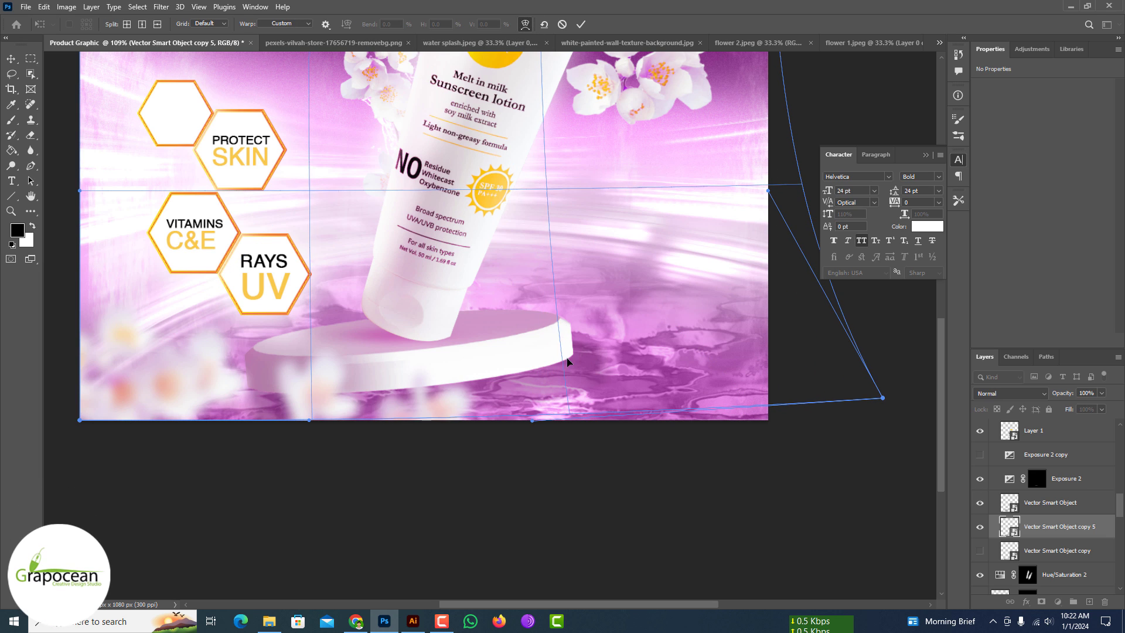
pyautogui.press('Escape')
pyautogui.press('b')
pyautogui.hotkey('ctrl', '0')
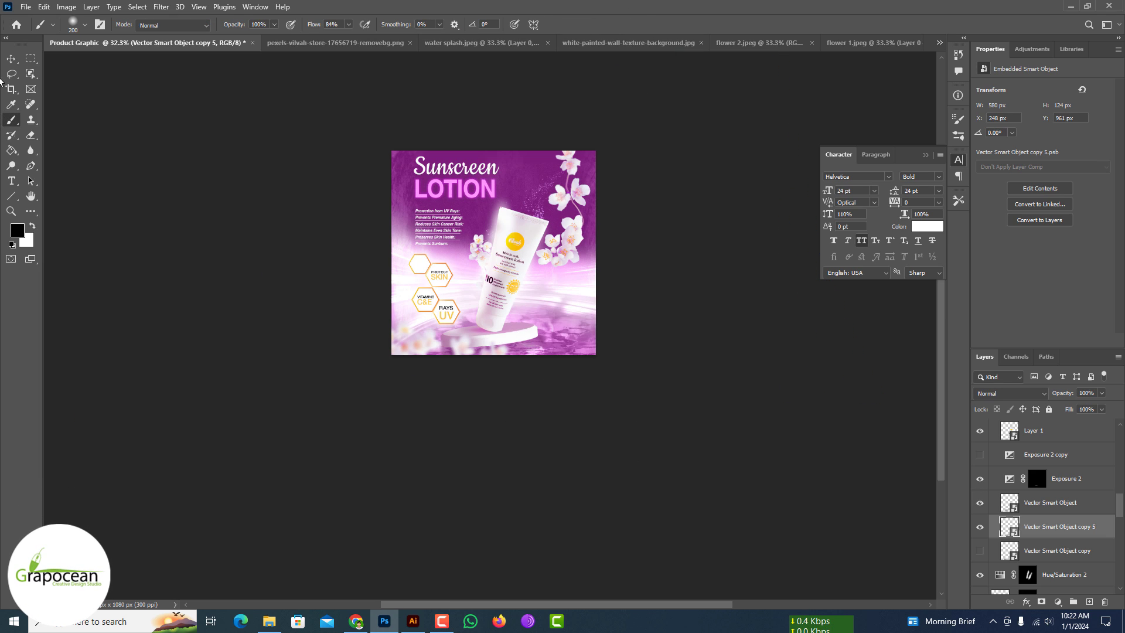
pyautogui.press('v')
pyautogui.scroll(3, 469, 245)
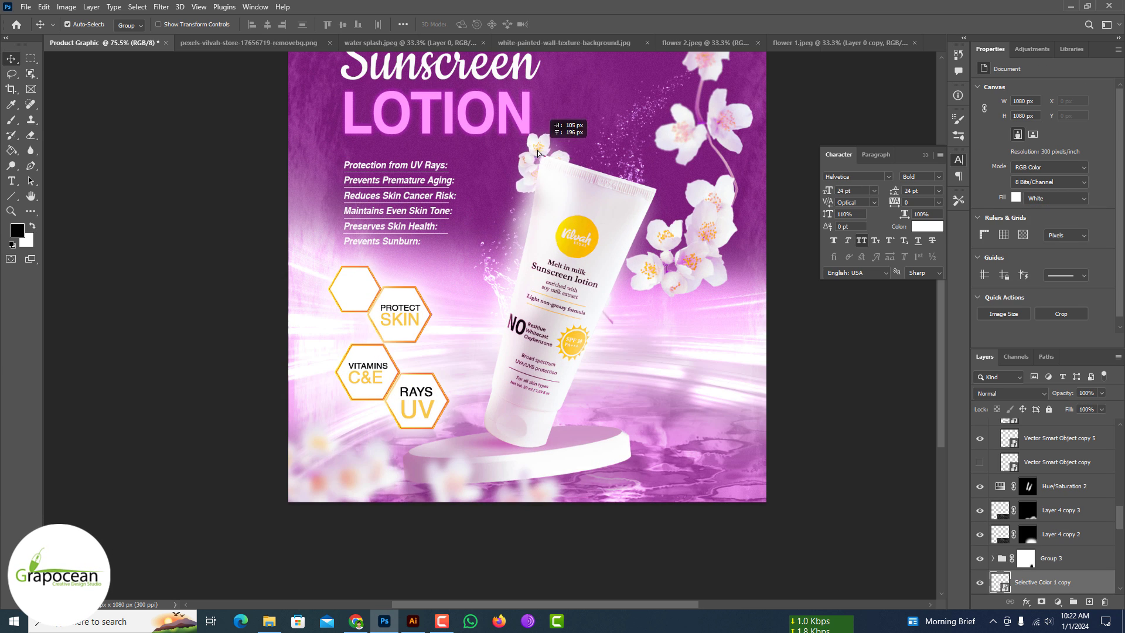
pyautogui.moveTo(517, 178); pyautogui.dragTo(492, 177)
pyautogui.hotkey('ctrl', 'z')
pyautogui.moveTo(705, 223); pyautogui.dragTo(584, 216)
pyautogui.scroll(-2, 346, 175)
pyautogui.click(490, 389)
pyautogui.scroll(5, 393, 272)
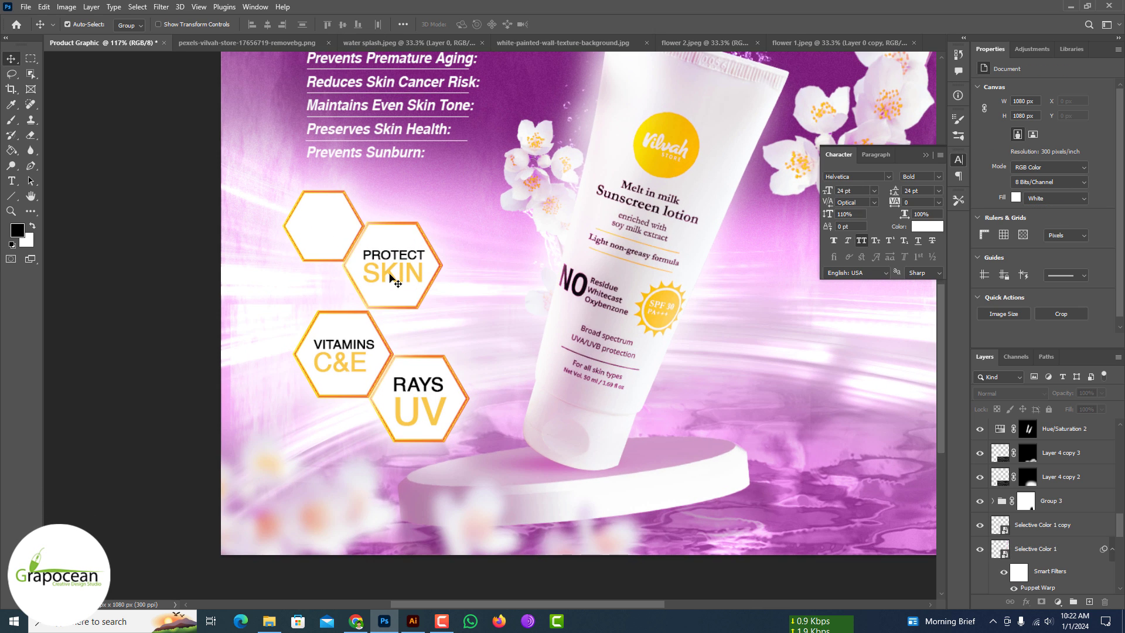
pyautogui.scroll(-5, 393, 272)
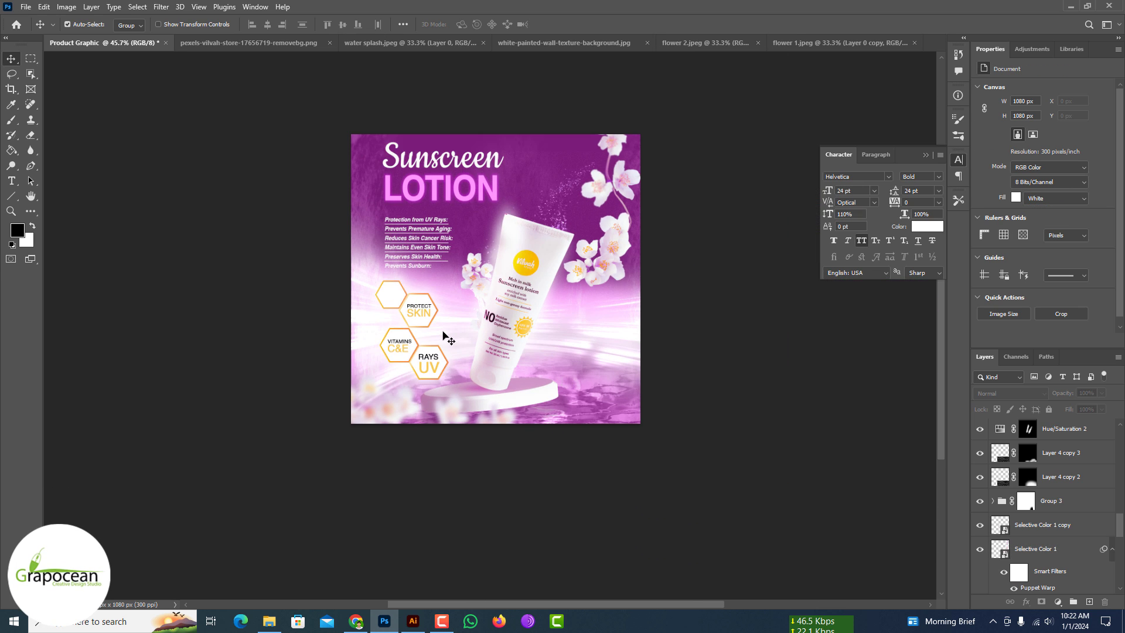
# Move the RAYS UV hexagon about 57 px right and 12 px down, and shift the VITAMINS C&E hexagon slightly right and down.
pyautogui.scroll(6, 411, 306)
pyautogui.moveTo(422, 317); pyautogui.dragTo(423, 318)
pyautogui.scroll(-2, 518, 303)
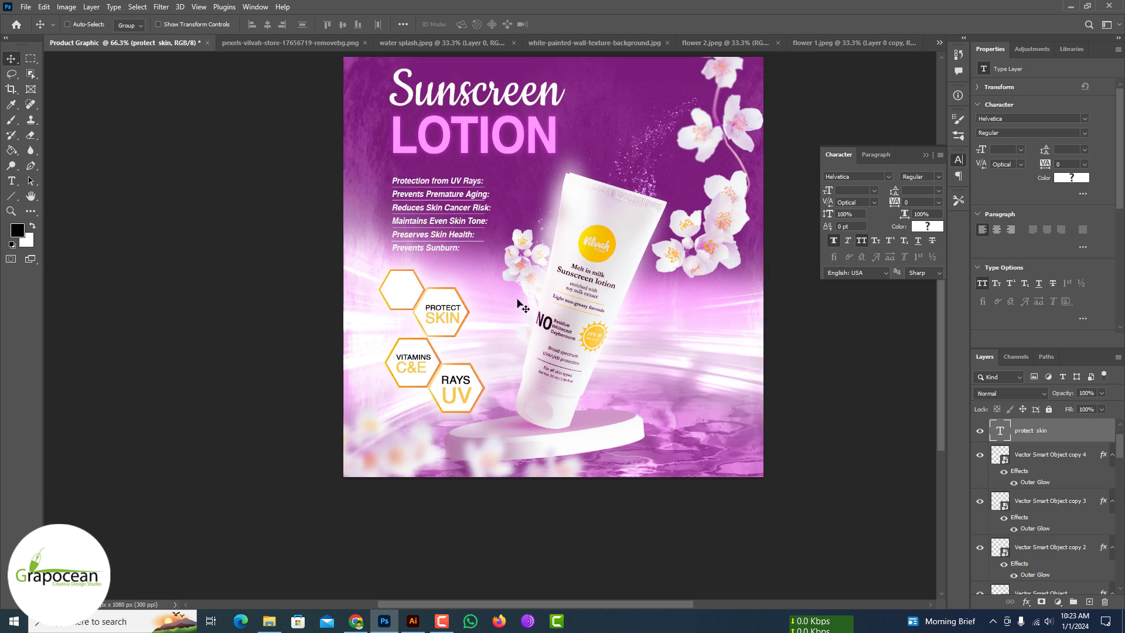
pyautogui.scroll(-2, 518, 303)
pyautogui.scroll(3, 537, 329)
pyautogui.moveTo(489, 377); pyautogui.dragTo(517, 381)
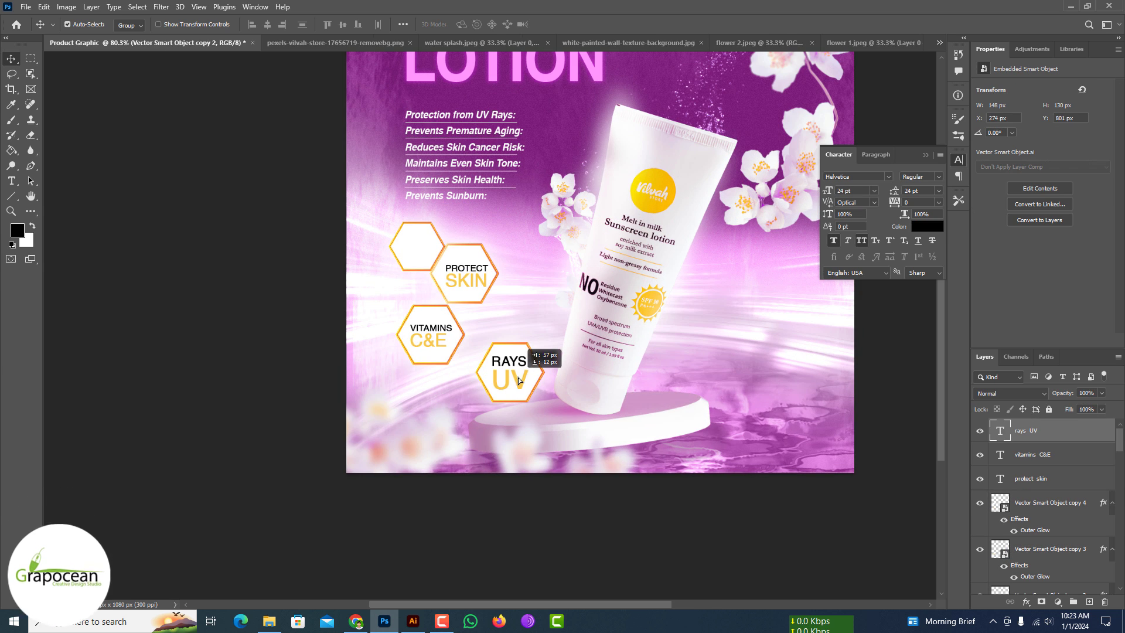
pyautogui.moveTo(440, 343)
pyautogui.mouseDown()
pyautogui.moveTo(455, 357)
pyautogui.moveTo(458, 341)
pyautogui.moveTo(448, 355)
pyautogui.mouseUp()
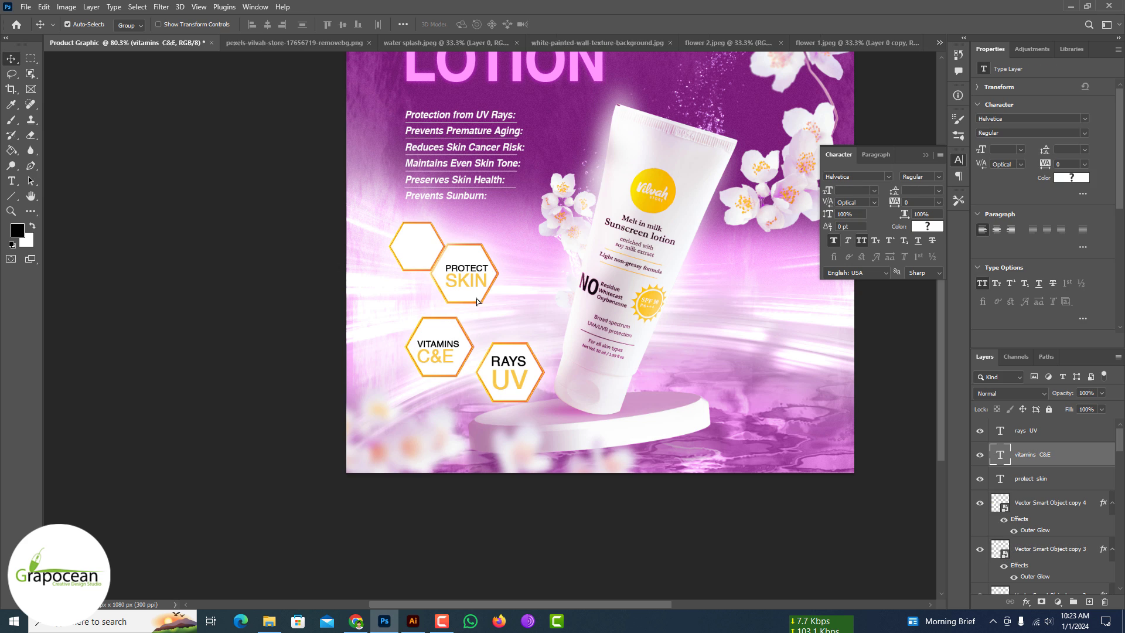
# Move the PROTECT SKIN hexagon with its label right and down, and shift the empty hexagon about 54 px right and 49 px down.
pyautogui.moveTo(476, 298); pyautogui.dragTo(503, 318)
pyautogui.click(471, 281)
pyautogui.moveTo(417, 249); pyautogui.dragTo(441, 267)
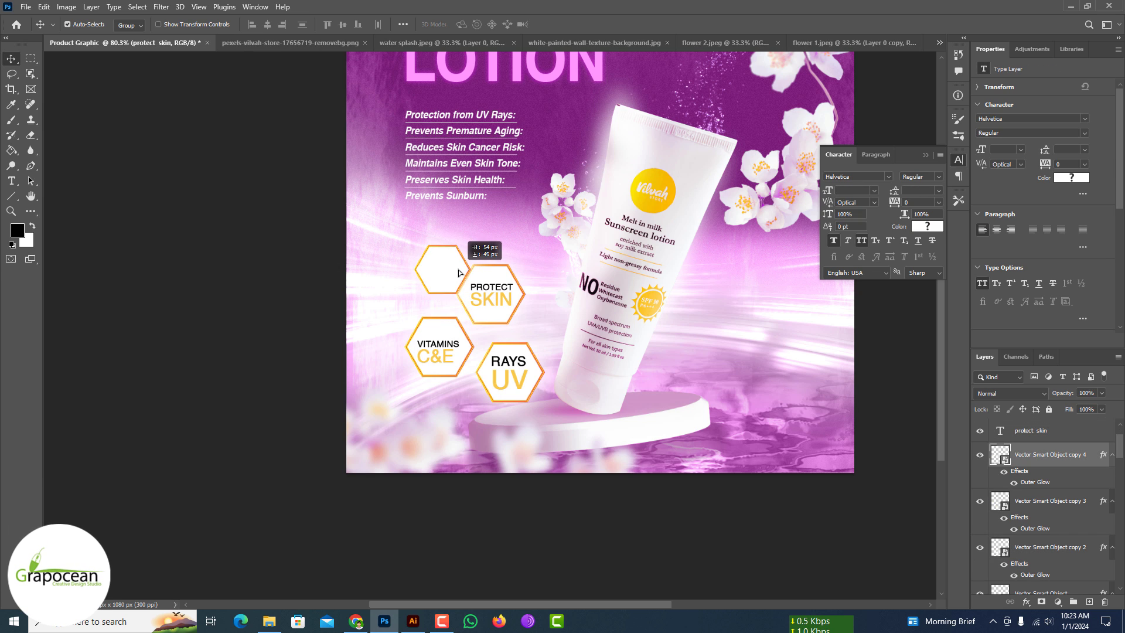
# Tighten the spacing of the VITAMINS C&E and RAYS UV hexagons and center the VITAMINS C&E label in its hexagon.
pyautogui.moveTo(436, 352); pyautogui.dragTo(440, 345)
pyautogui.moveTo(505, 359); pyautogui.dragTo(505, 384)
pyautogui.scroll(-1, 509, 376)
pyautogui.click(481, 352)
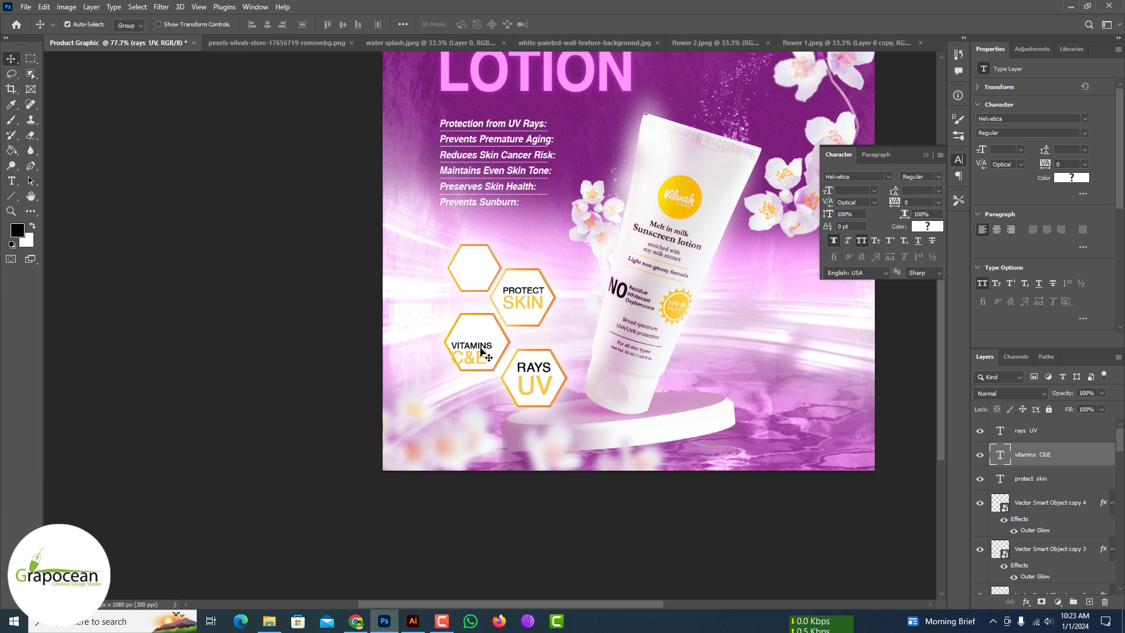
pyautogui.moveTo(488, 341); pyautogui.dragTo(488, 341)
pyautogui.scroll(-6, 559, 370)
pyautogui.scroll(3, 632, 378)
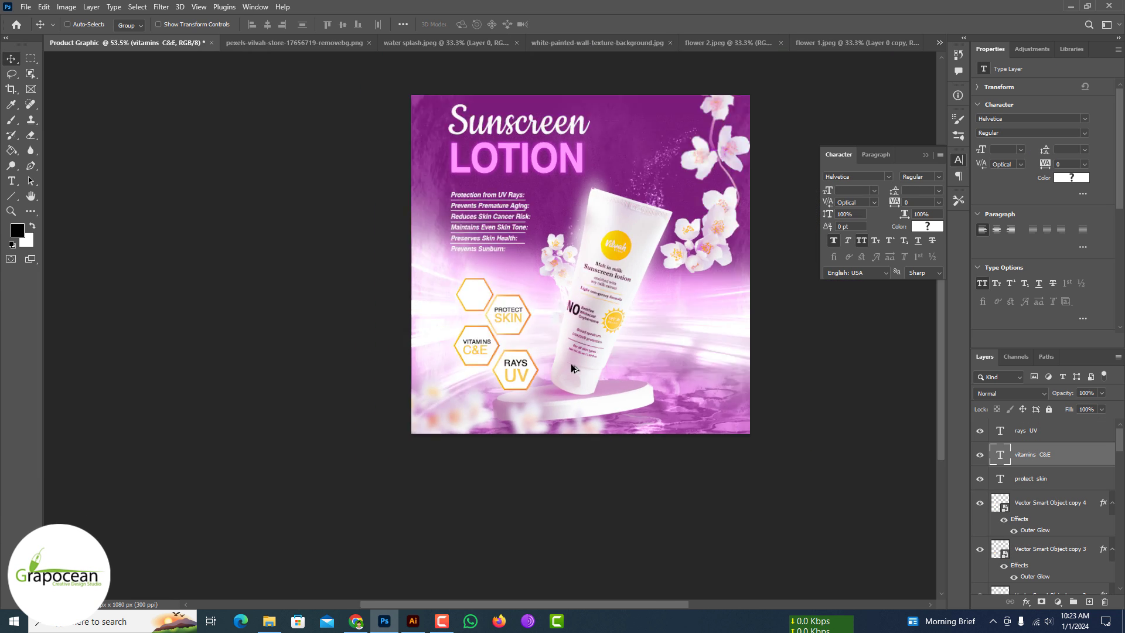
# Review the whole sunscreen graphic, checking the overall balance of title, benefit list, hexagons, tube and podium.
pyautogui.scroll(-6, 571, 362)
pyautogui.scroll(4, 633, 369)
pyautogui.scroll(-1, 633, 365)
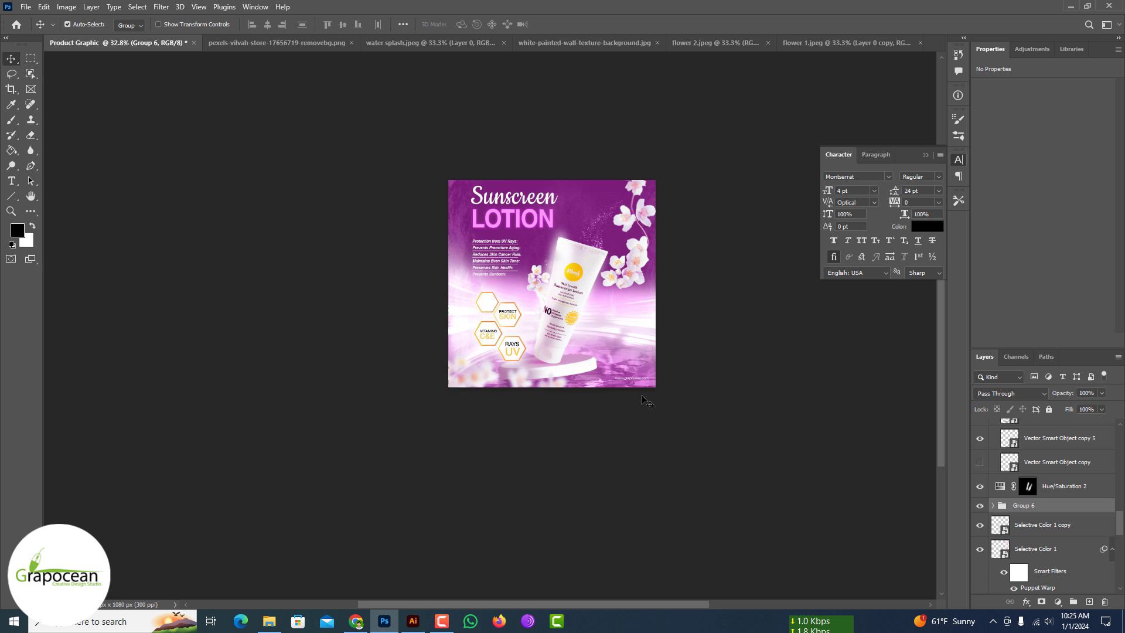
pyautogui.scroll(1, 551, 333)
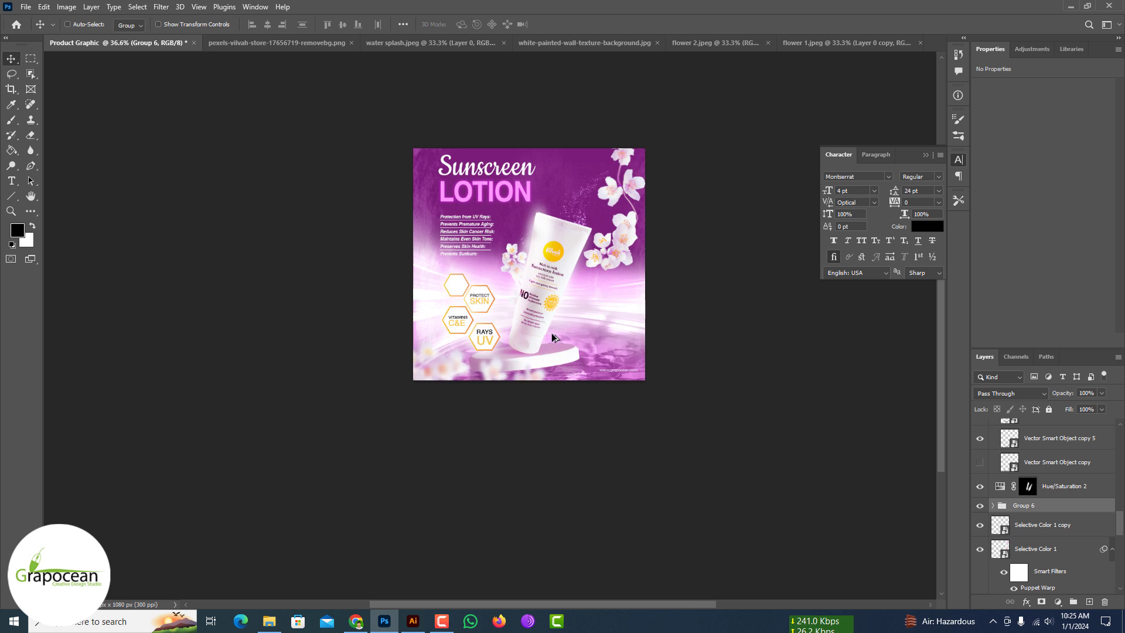
pyautogui.scroll(4, 551, 333)
pyautogui.scroll(-4, 250, 212)
pyautogui.scroll(5, 515, 269)
pyautogui.scroll(3, 515, 269)
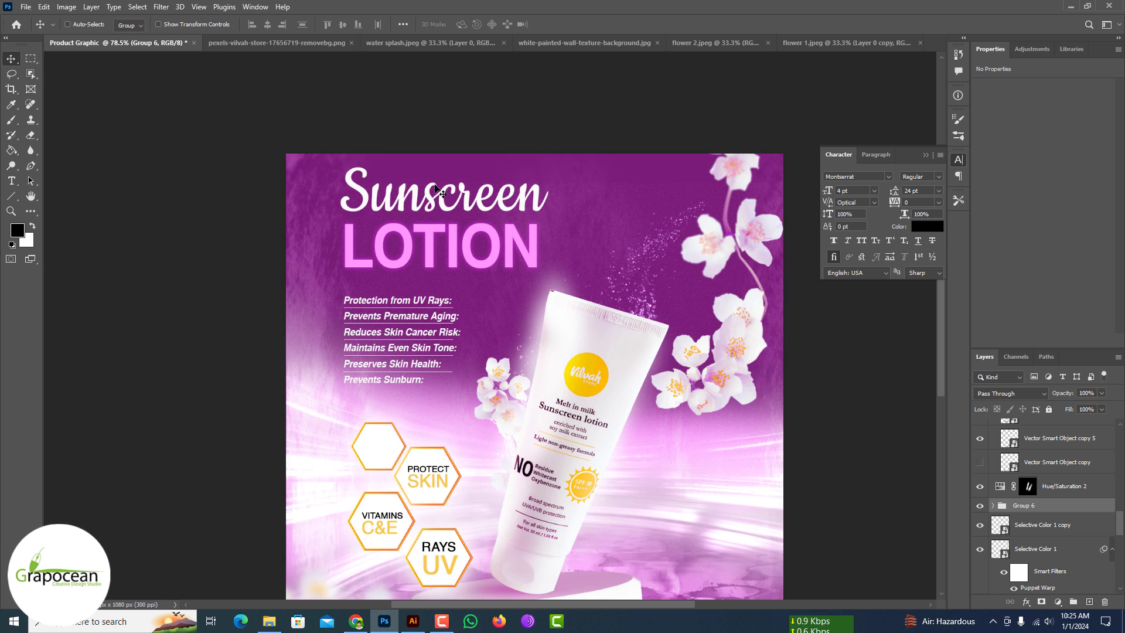
# Nudge the "Sunscreen" title slightly down toward "LOTION" and check the whole graphic.
pyautogui.scroll(4, 430, 179)
pyautogui.moveTo(453, 209); pyautogui.dragTo(453, 218)
pyautogui.scroll(-4, 437, 218)
pyautogui.scroll(-2, 436, 220)
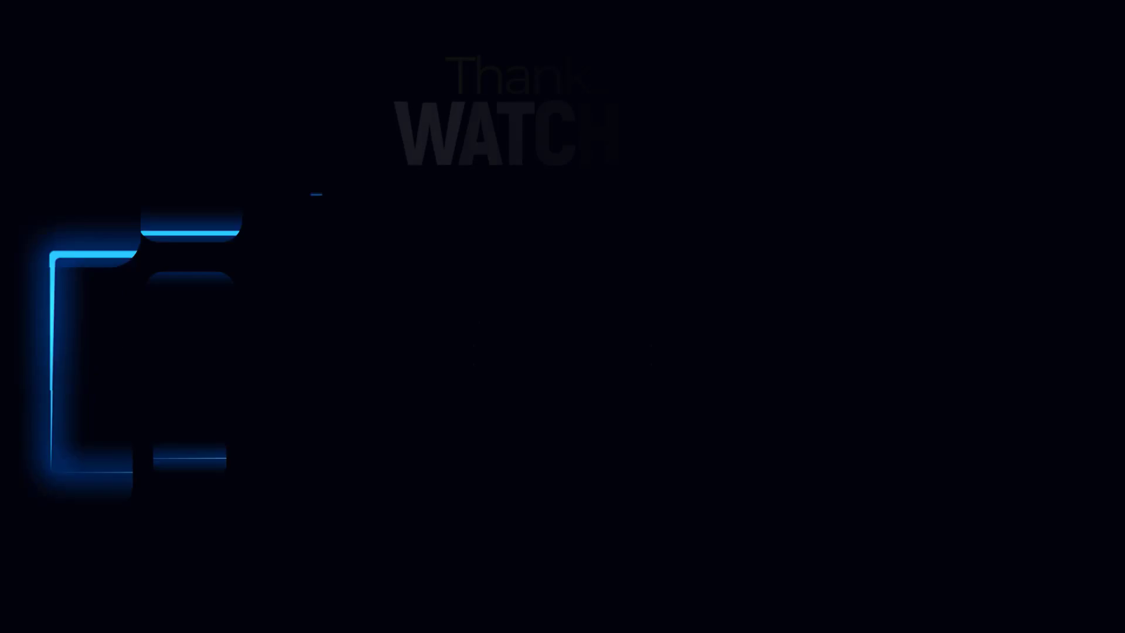